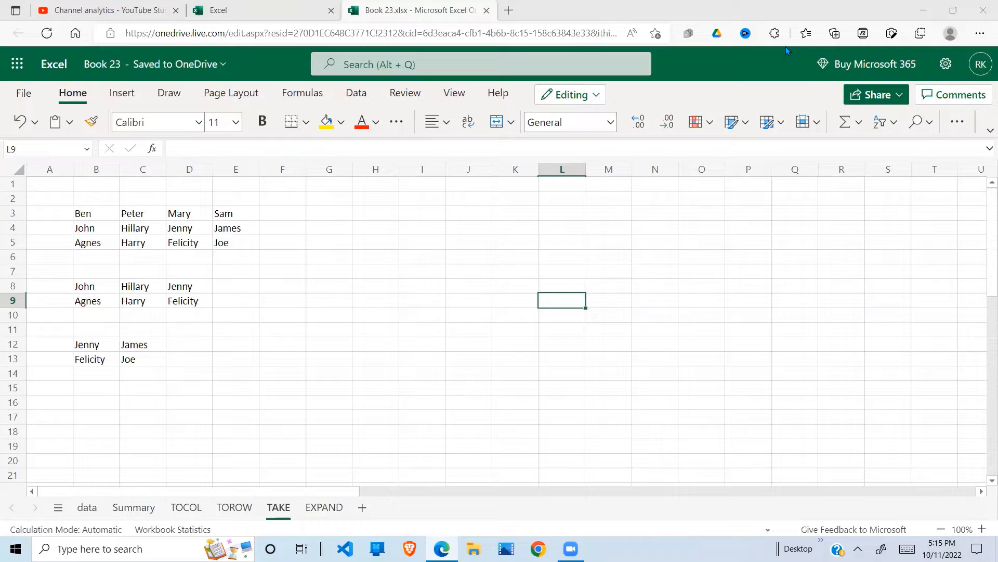
click(338, 212)
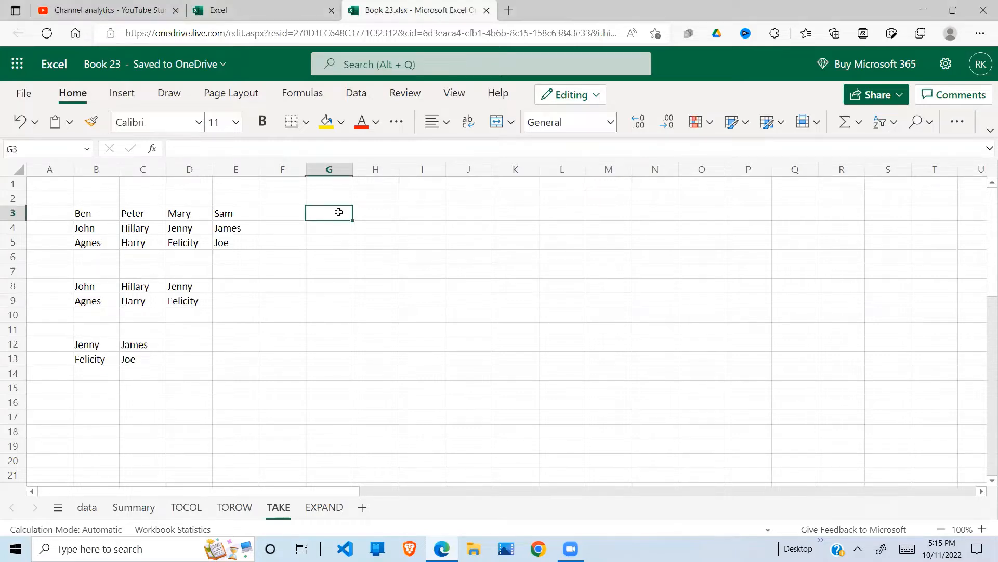
text(=to)
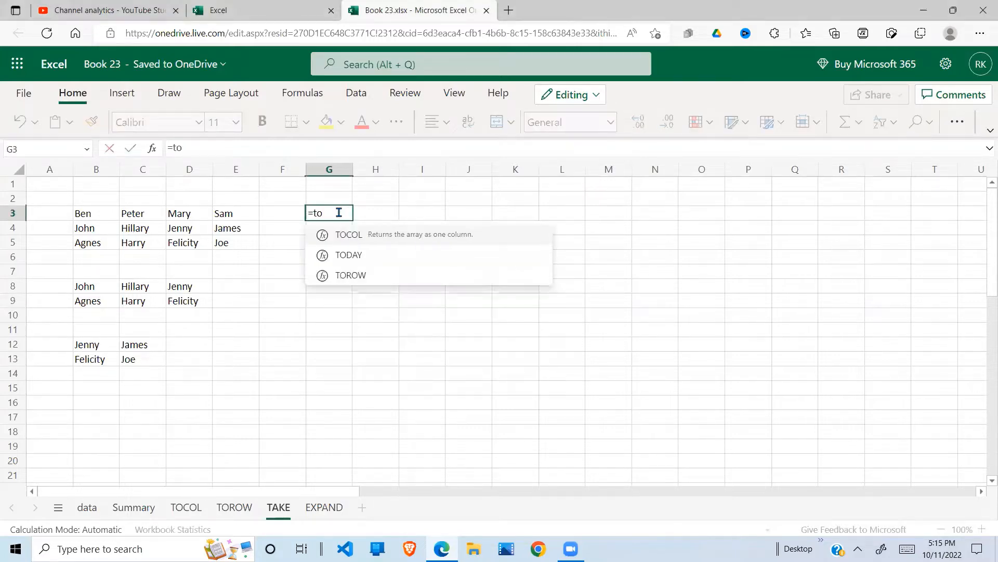
text(col)
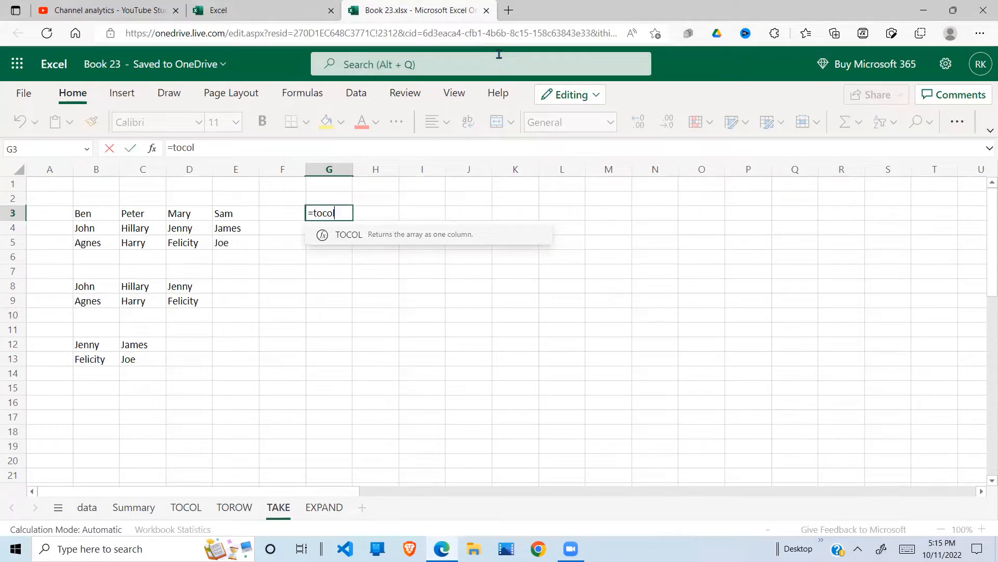
key(BackSpace)
key(BackSpace)
key(BackSpace)
key(BackSpace)
key(BackSpace)
key(BackSpace)
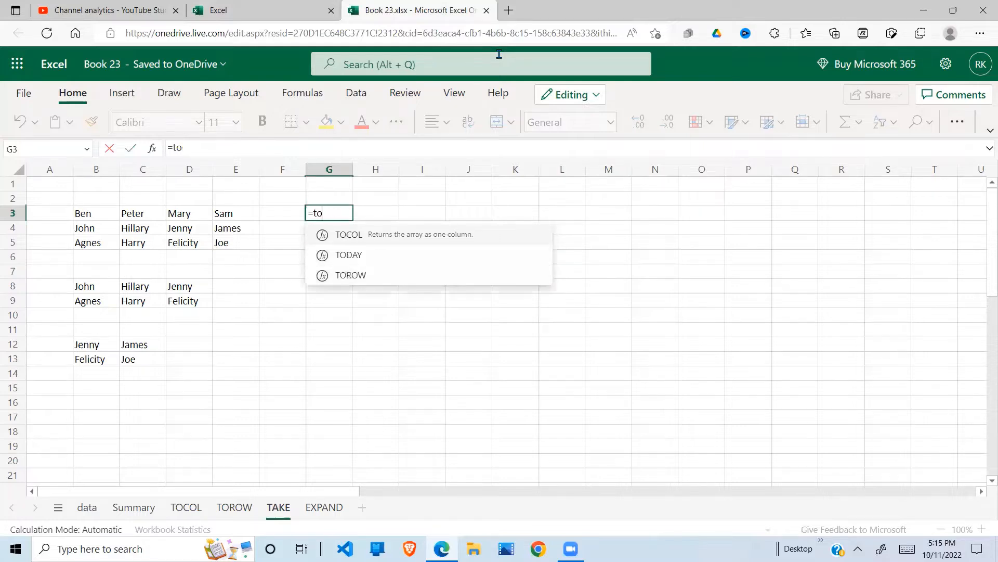
click(163, 222)
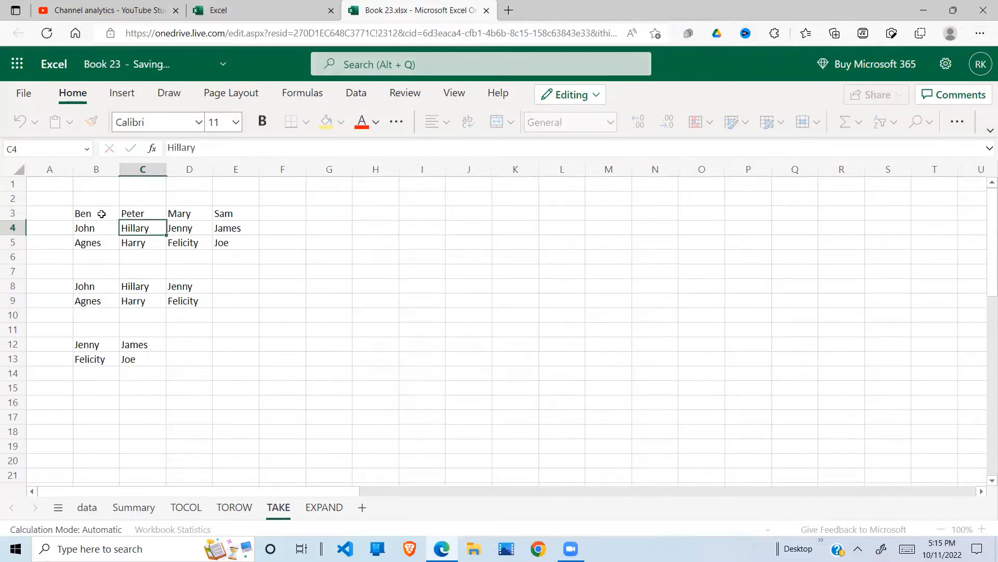
Select the name table in B3:E5 and enlarge the page for easier reading.
drag(84, 213, 236, 243)
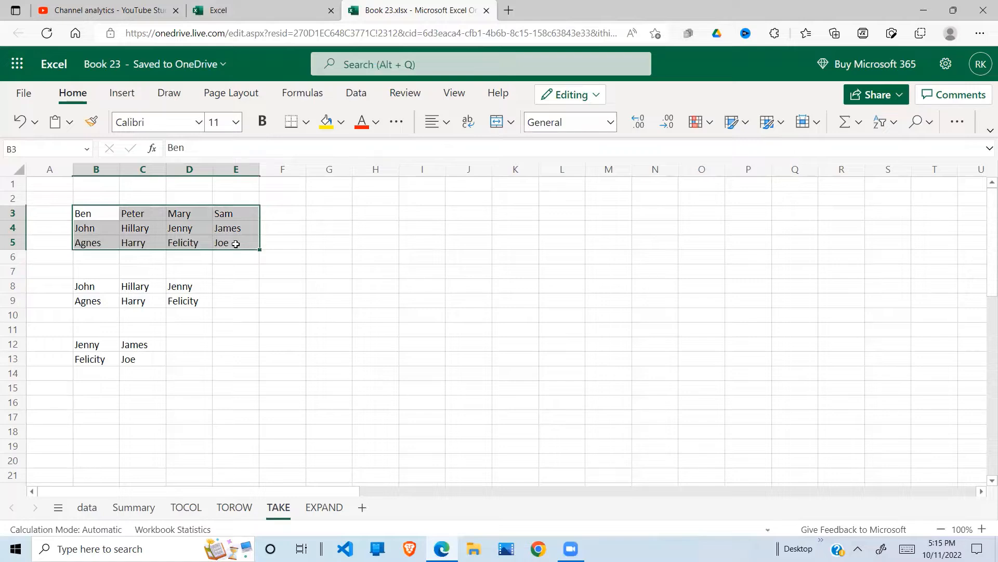
key(ctrl+plus)
key(ctrl+plus)
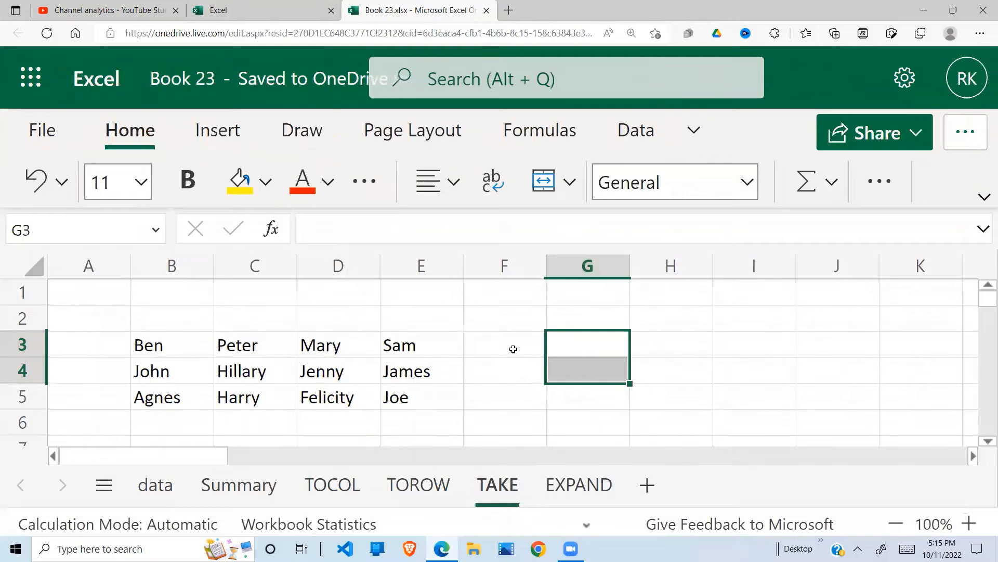
click(533, 336)
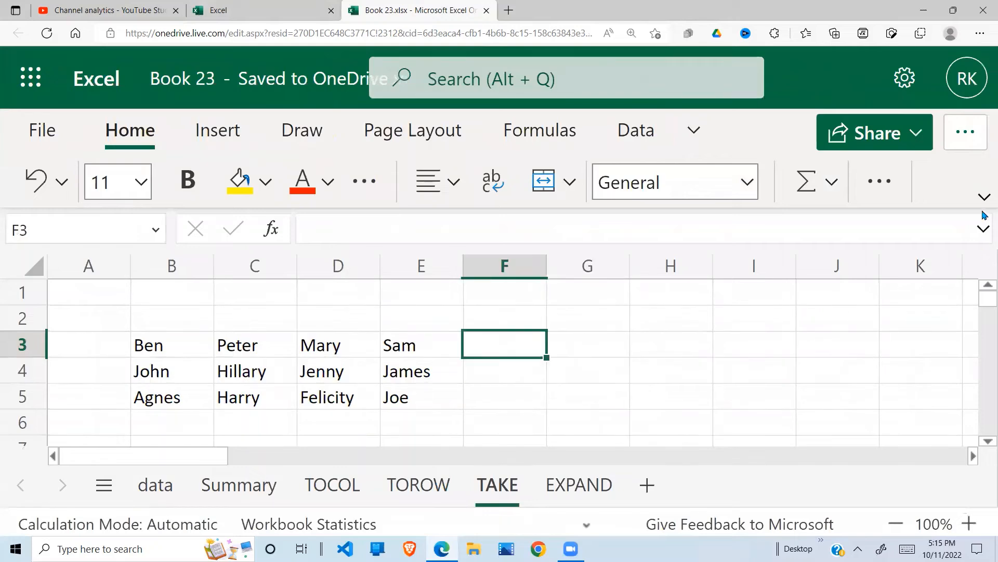
click(493, 363)
click(478, 341)
click(582, 344)
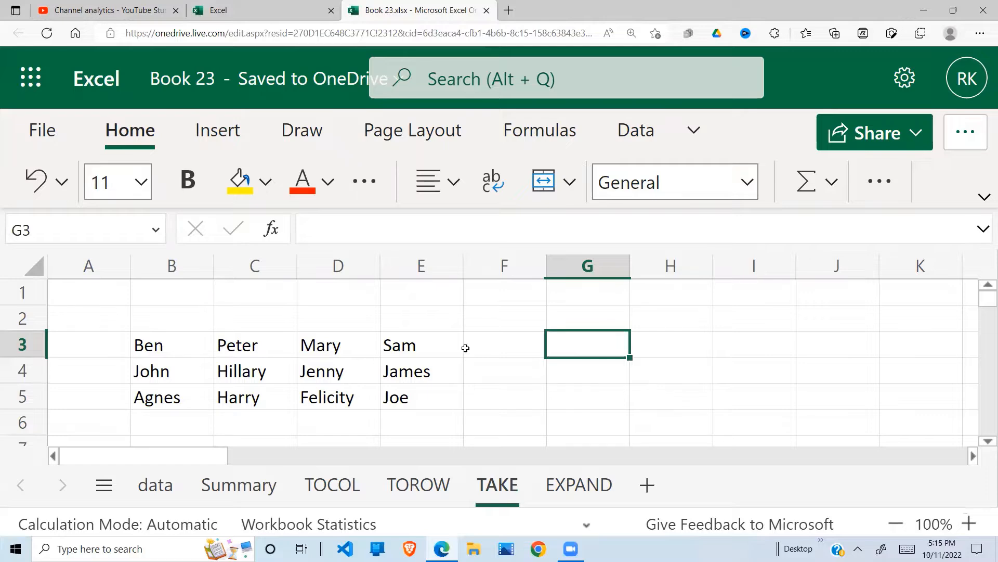
key(ctrl+minus)
click(504, 268)
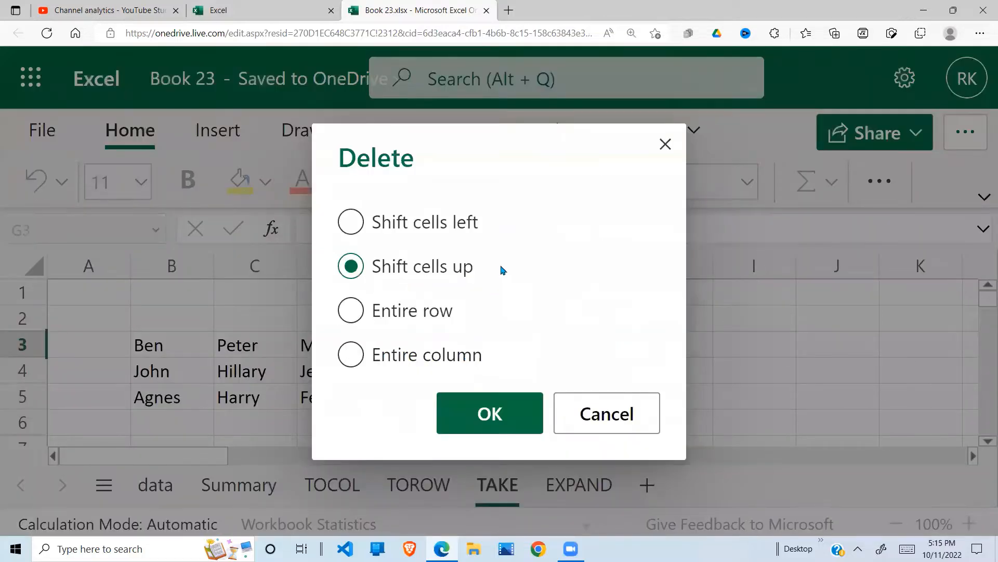
click(666, 143)
click(679, 321)
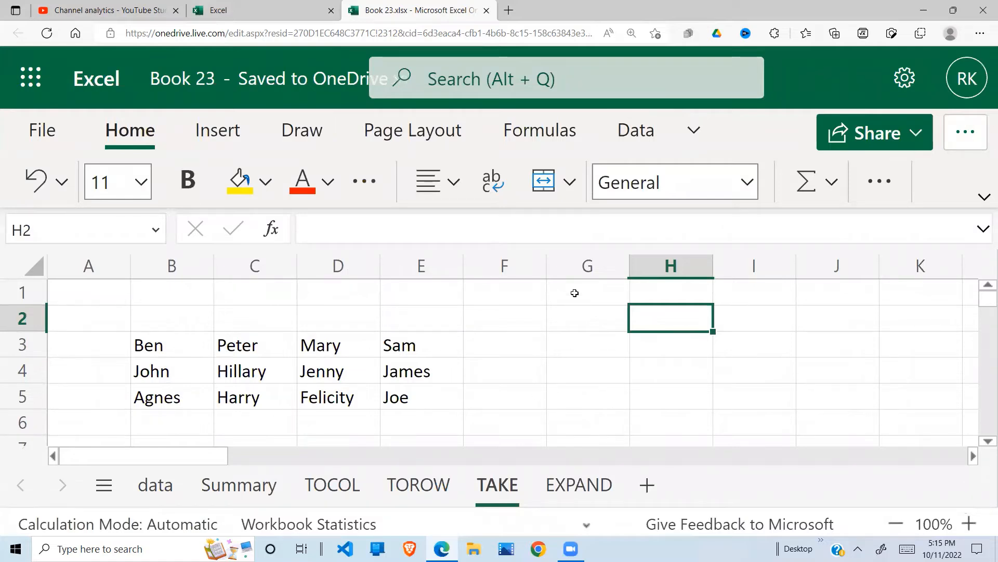
Enter the formula =TOCOL(B3:E5) in cell G1 to turn the name table into a single column.
click(575, 293)
text(=c)
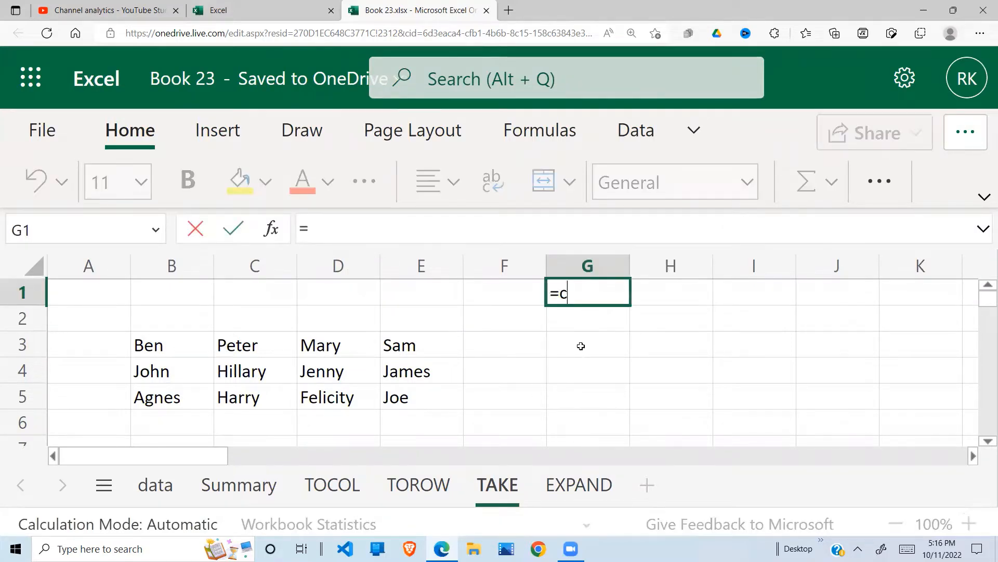
key(BackSpace)
text(to)
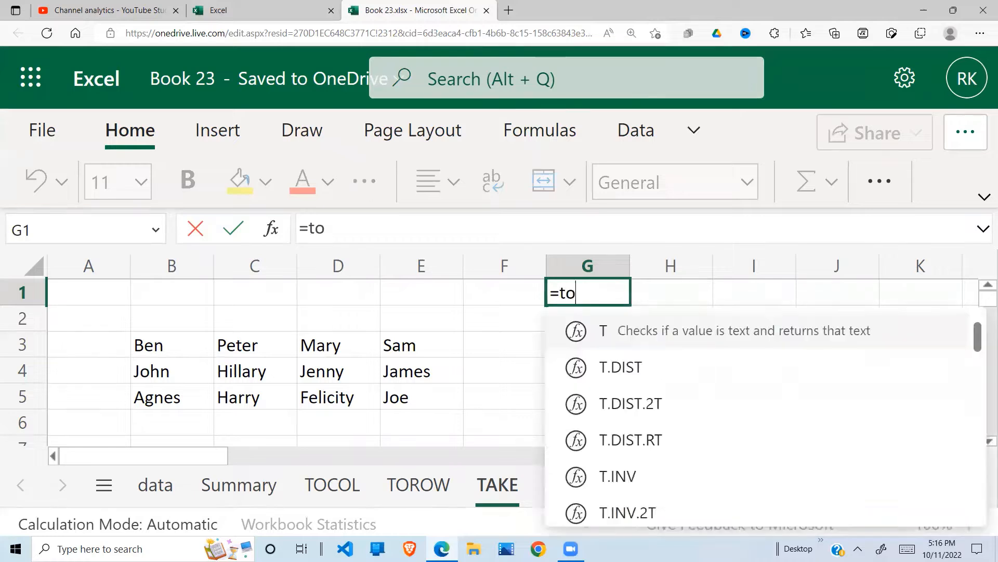
text(col)
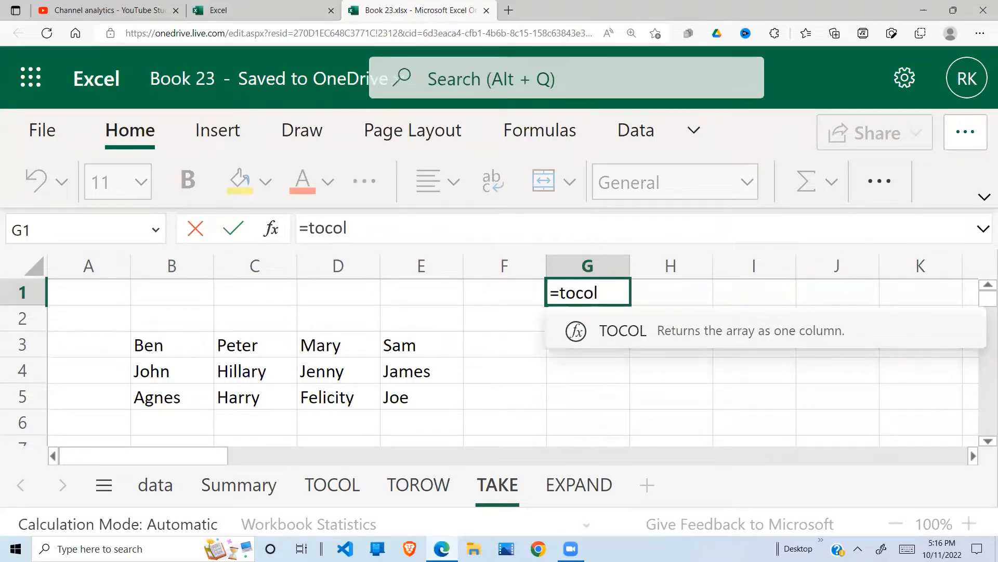
text(()
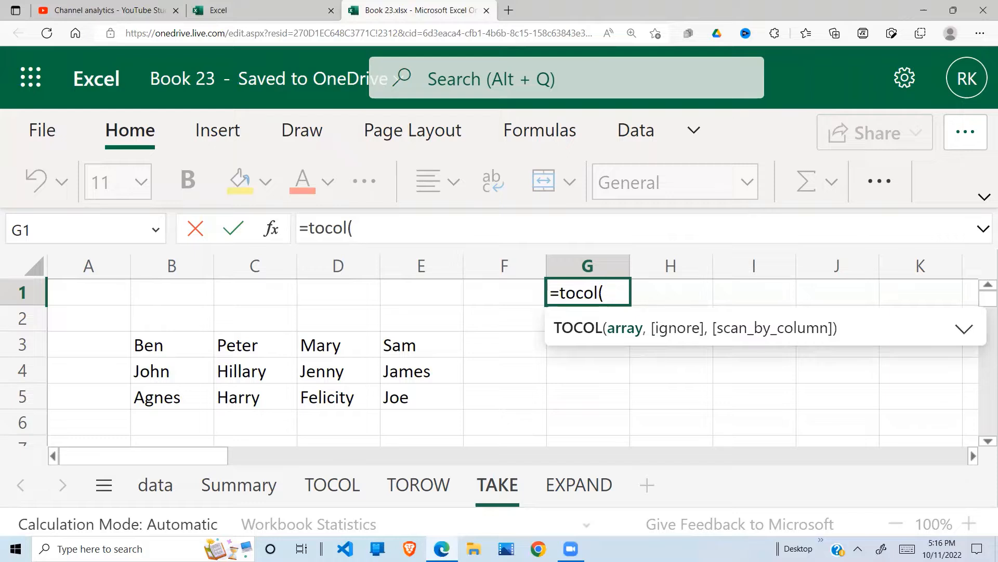
drag(156, 340, 400, 397)
click(400, 397)
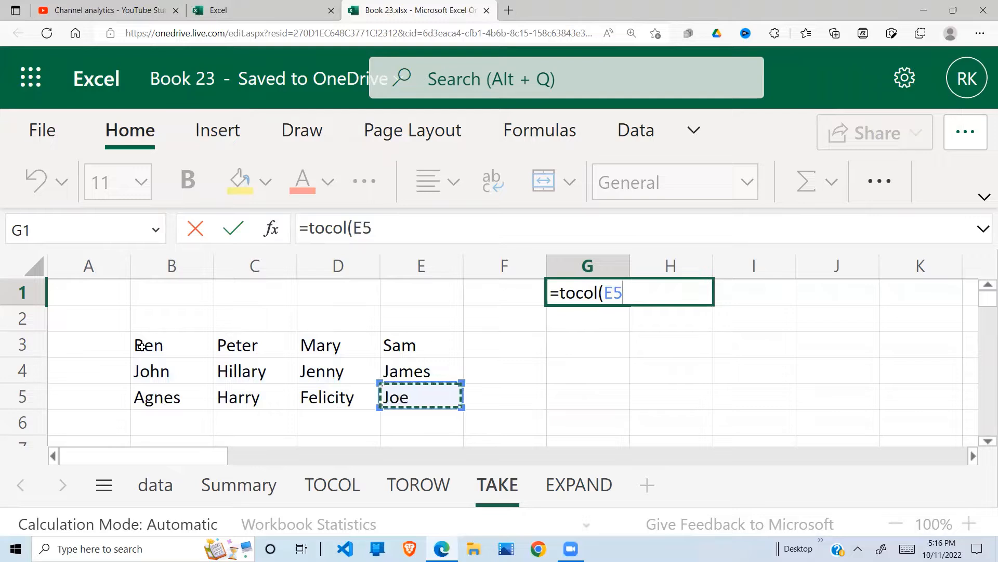
drag(138, 341, 417, 395)
text(,)
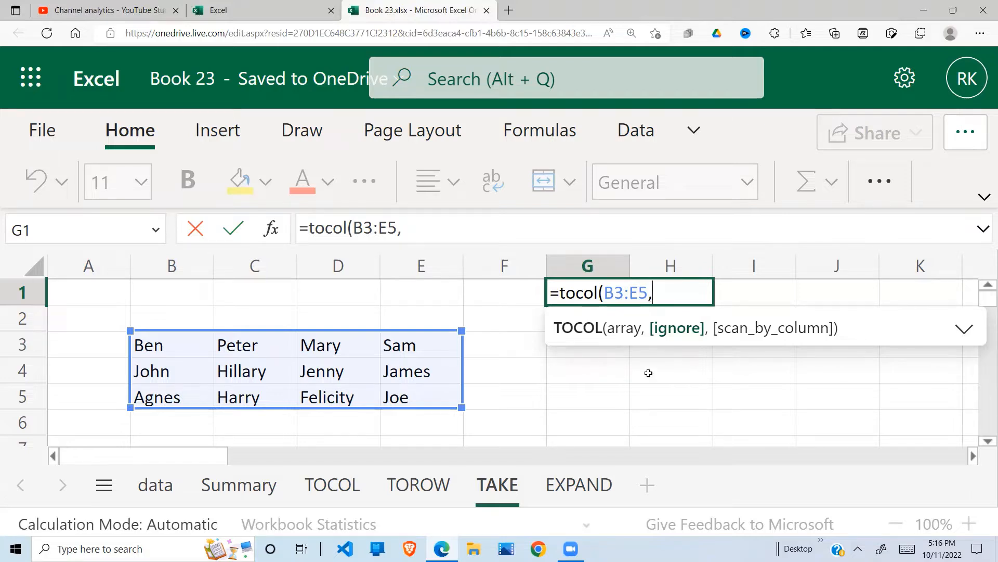
key(BackSpace)
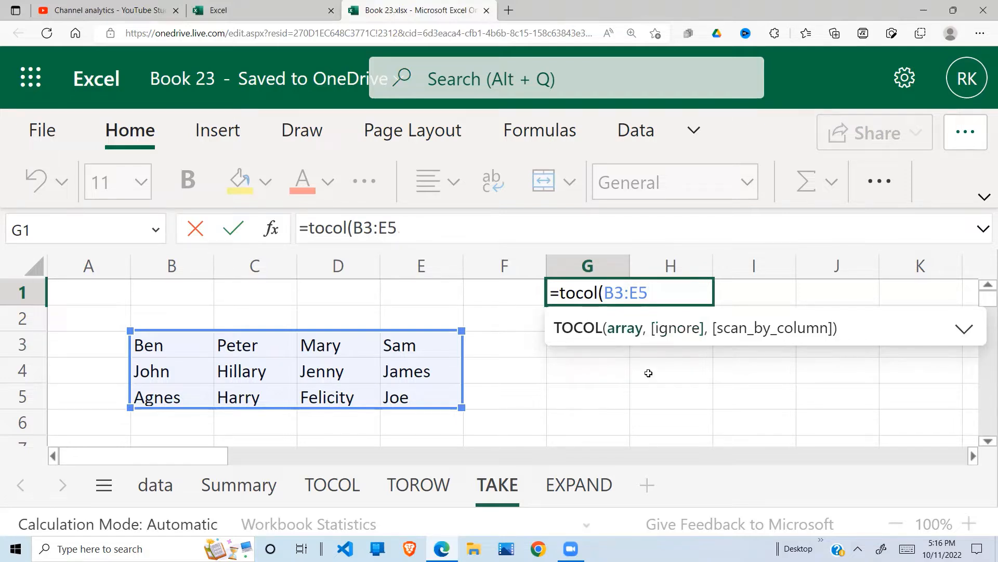
text())
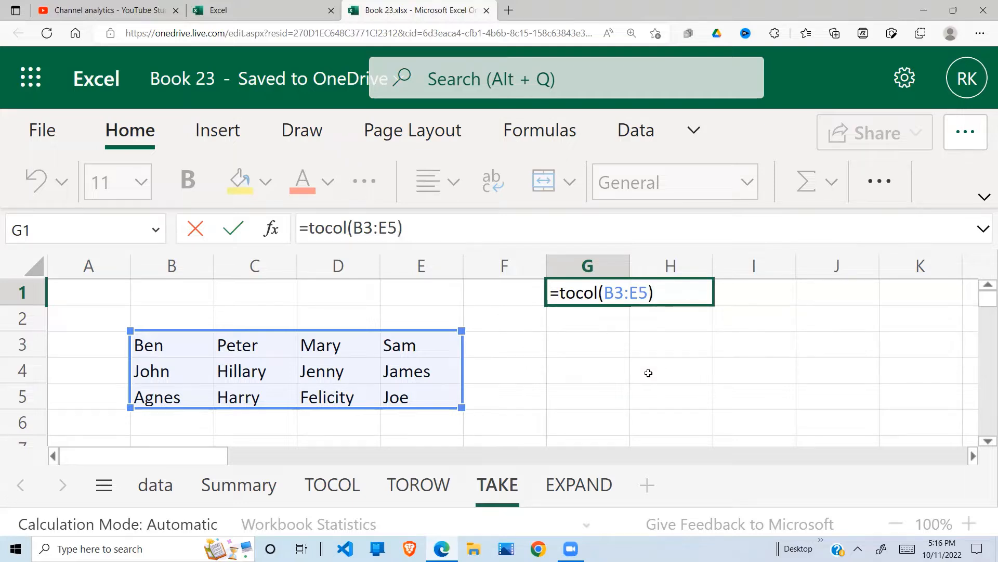
key(Return)
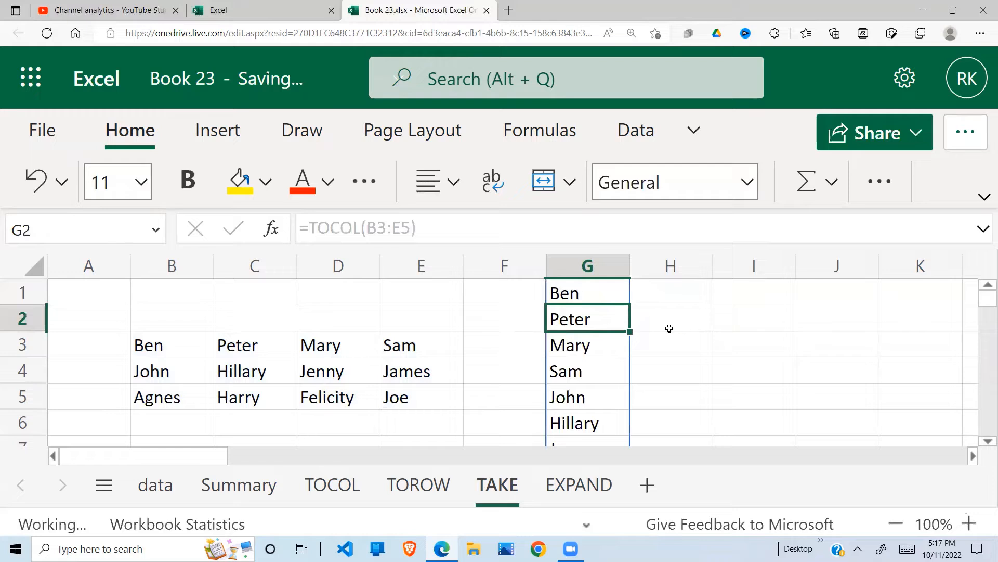
Compare the spilled column starting at G1 with rows 3, 4 and 5 of the source table to check the scan order.
click(606, 393)
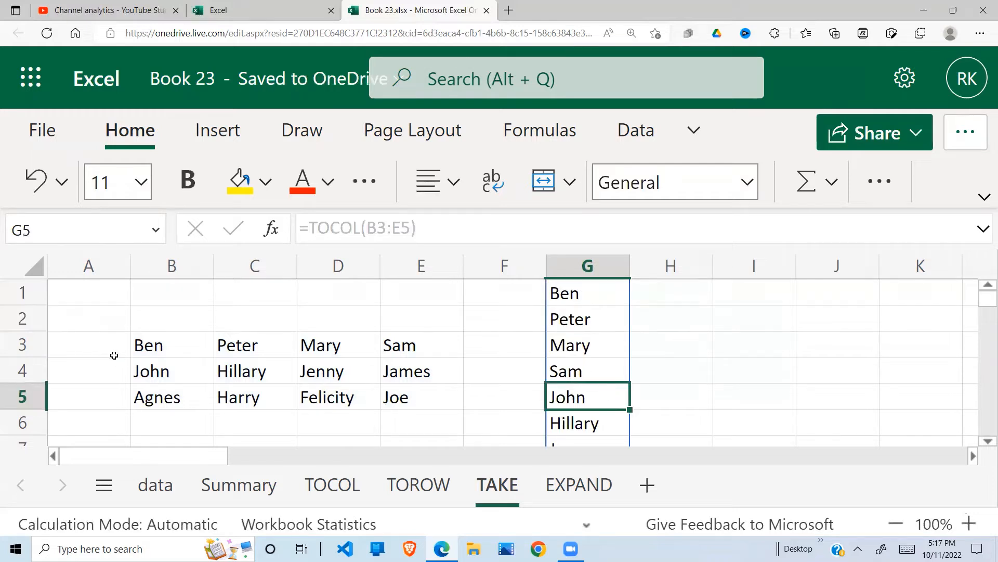
click(138, 347)
drag(251, 349, 409, 398)
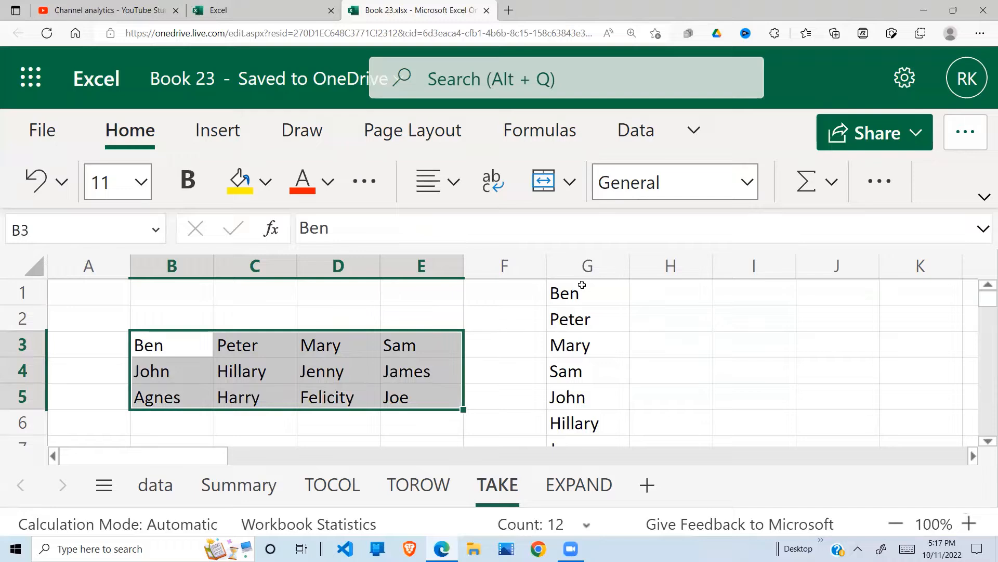
mouse_move(581, 288)
mouse_down()
mouse_move(575, 439)
mouse_move(584, 283)
mouse_move(584, 317)
mouse_move(593, 291)
mouse_up()
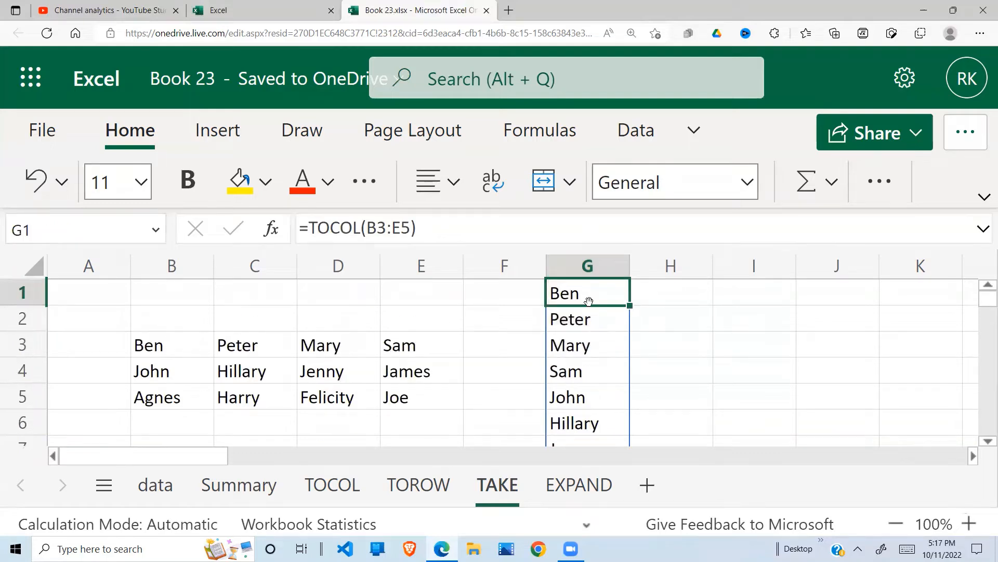
click(592, 338)
click(578, 295)
click(589, 321)
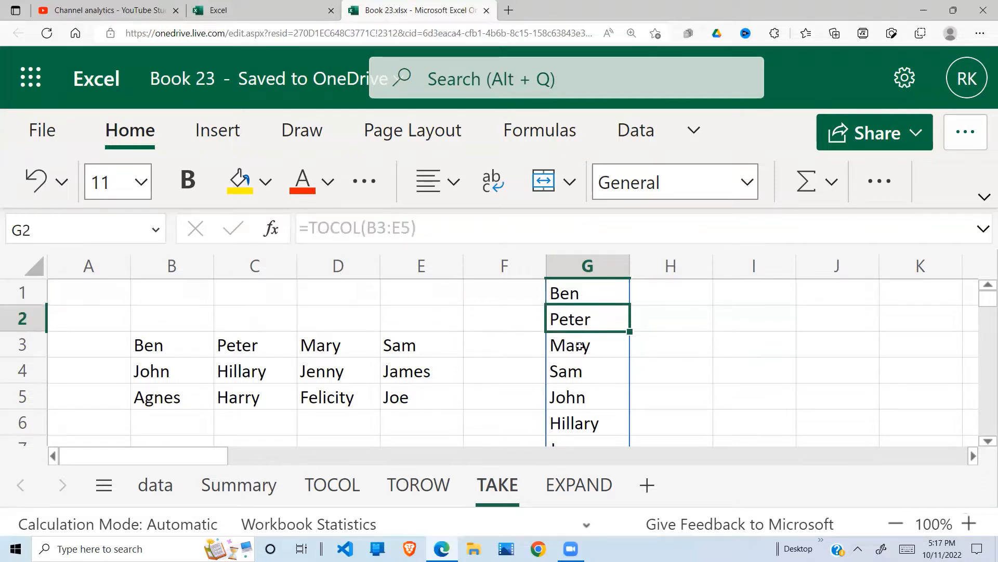
click(580, 347)
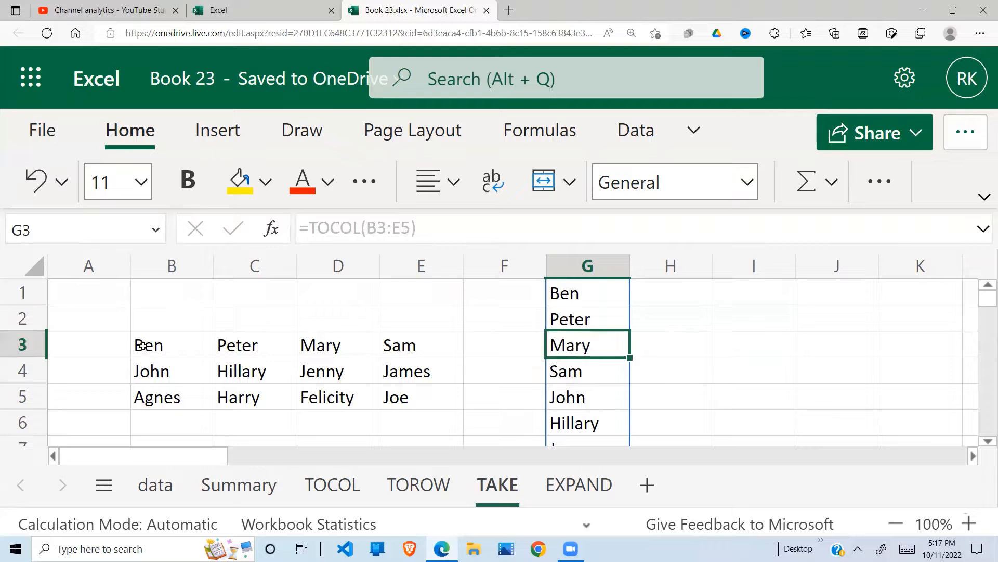
drag(143, 345, 410, 340)
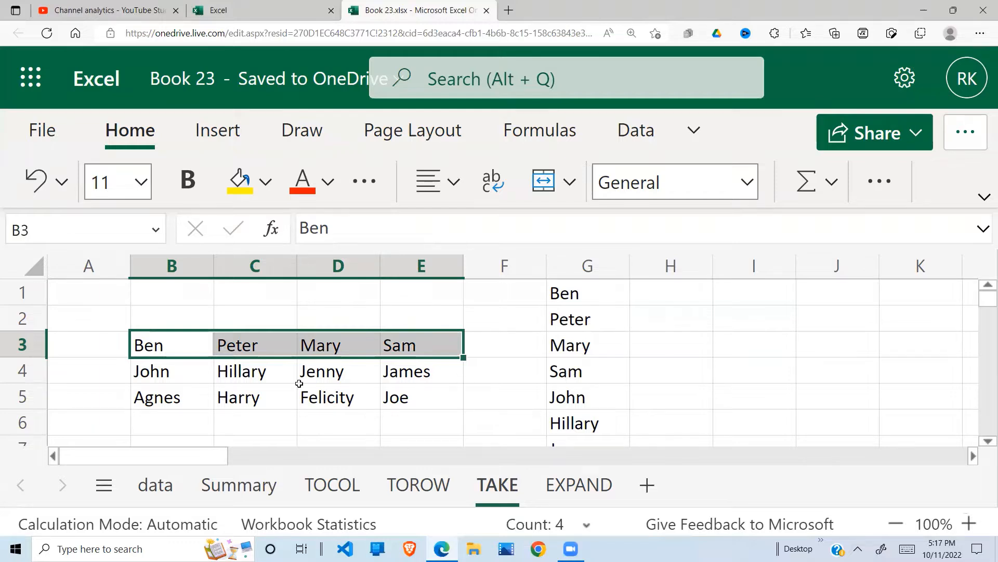
drag(142, 374, 413, 370)
drag(160, 395, 417, 392)
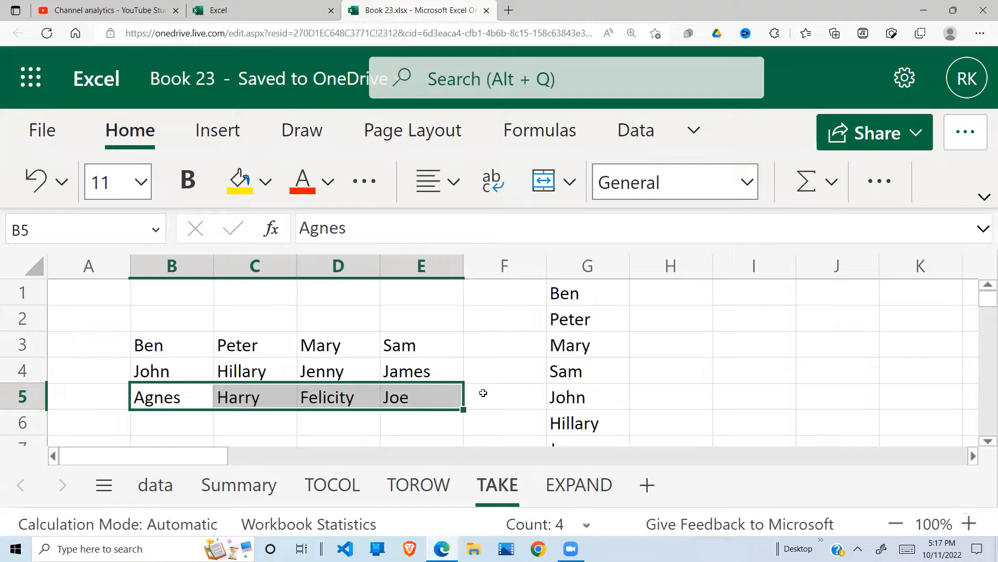
Clear the contents of cell D4 in the source table.
click(390, 357)
click(307, 375)
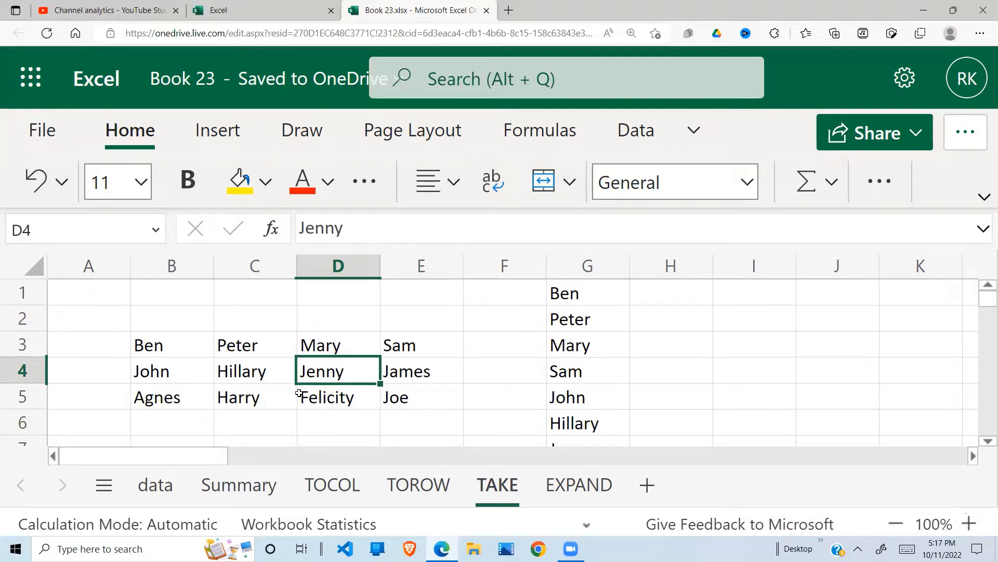
key(Delete)
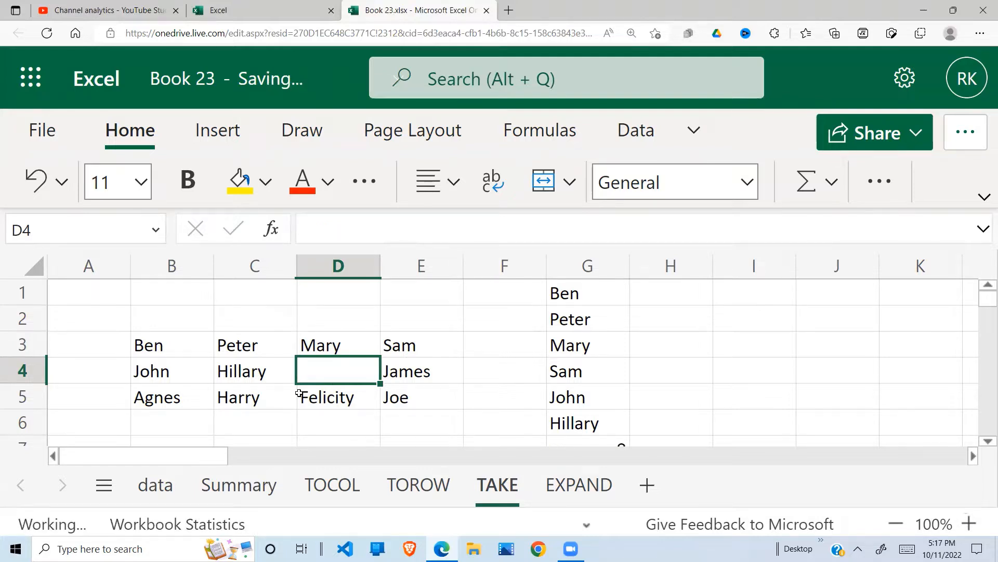
Examine how the spilled TOCOL column in G handles the blank source cell, returning to the formula in G1.
click(596, 356)
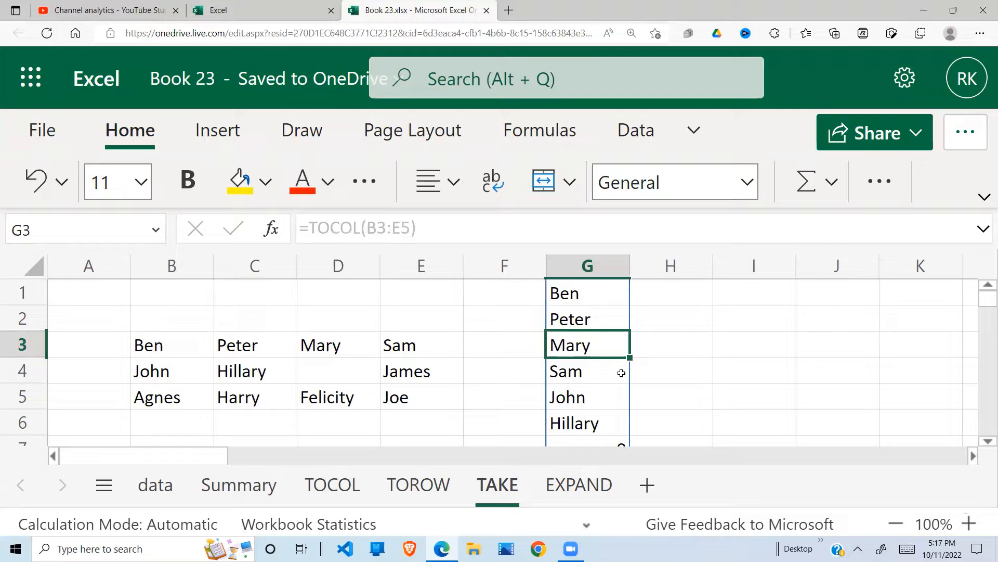
key(Down)
key(Down)
key(Down)
key(Down)
key(Down)
key(Down)
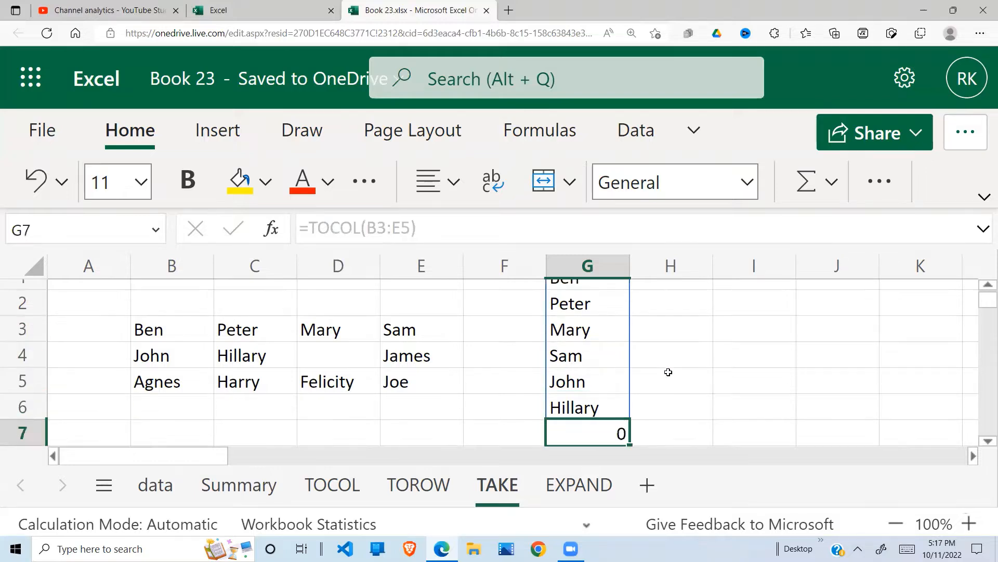
key(Up)
key(Up)
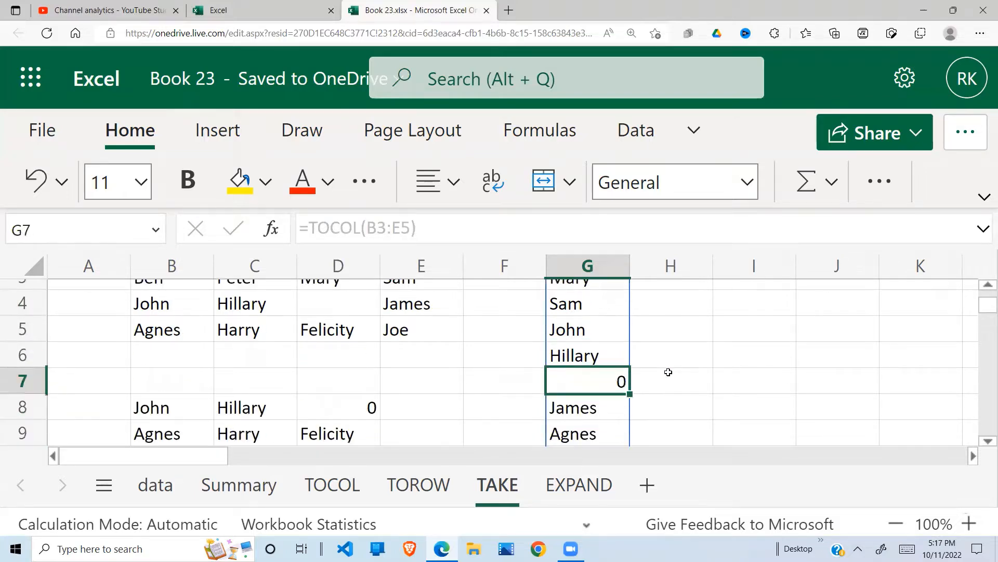
key(Down)
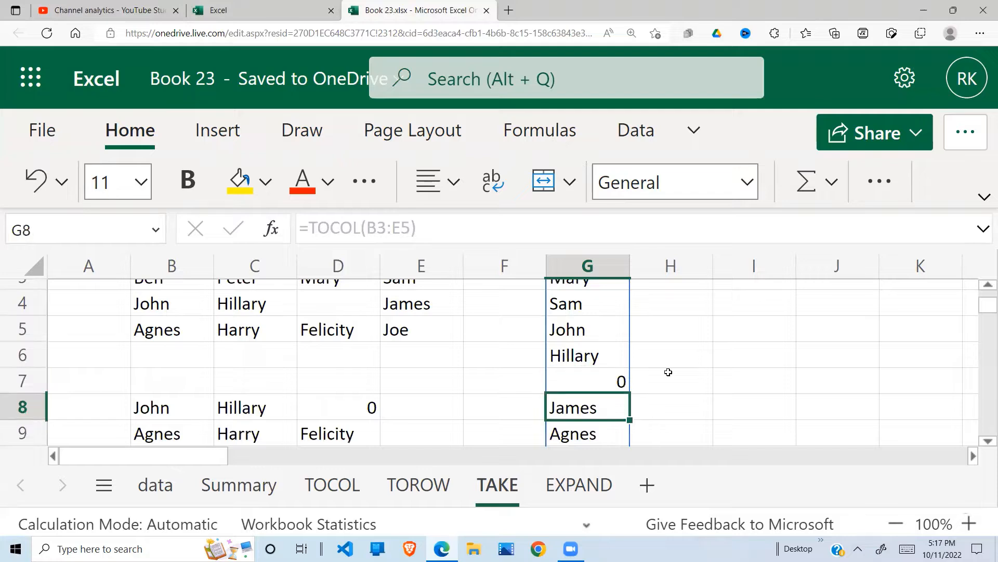
key(Down)
key(Down)
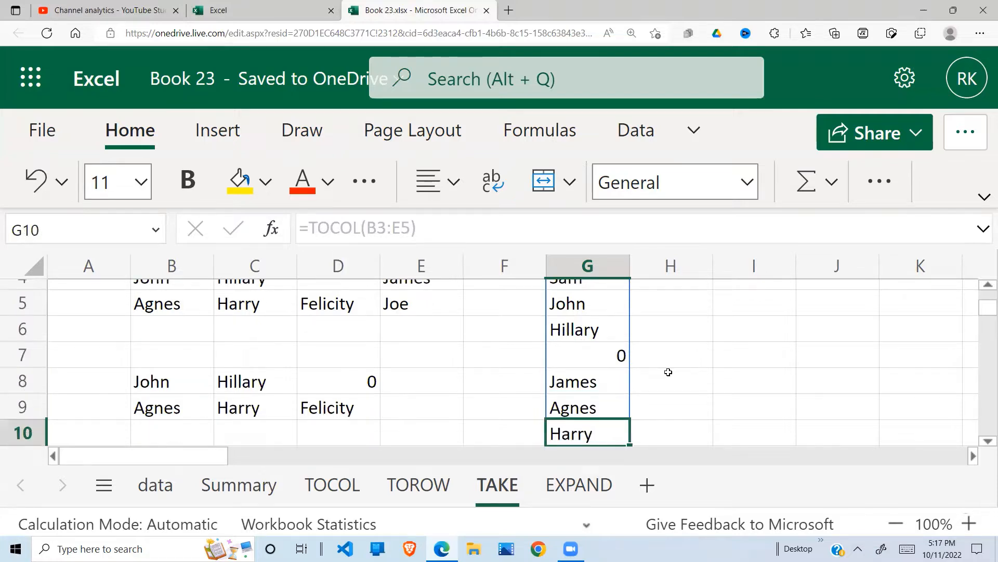
key(Up)
key(Up)
key(Up)
key(Up)
key(Up)
key(Up)
key(Up)
key(Up)
key(Up)
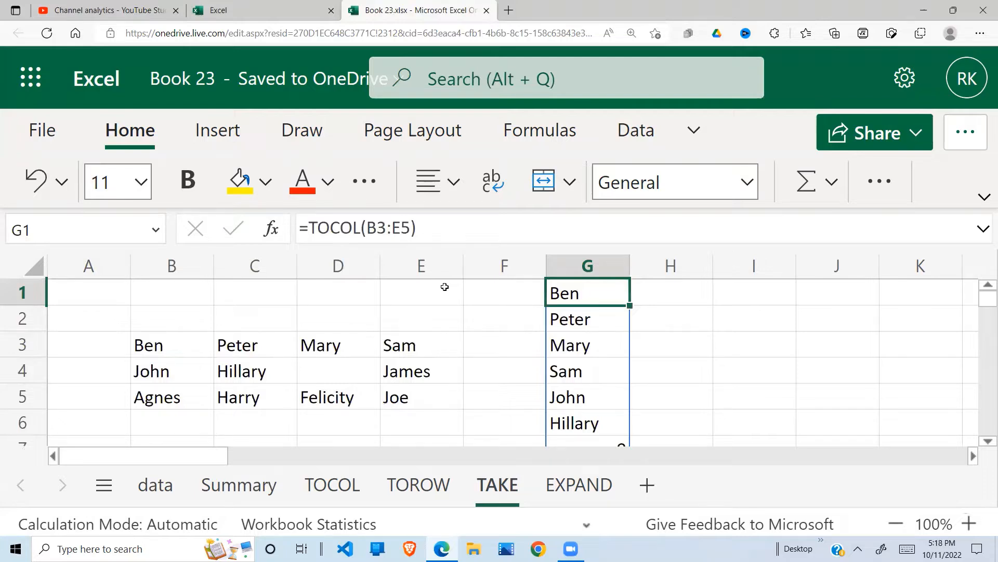
Set the ignore argument of the TOCOL formula in G1 to 1, making it =TOCOL(B3:E5,1), to skip blanks.
click(409, 228)
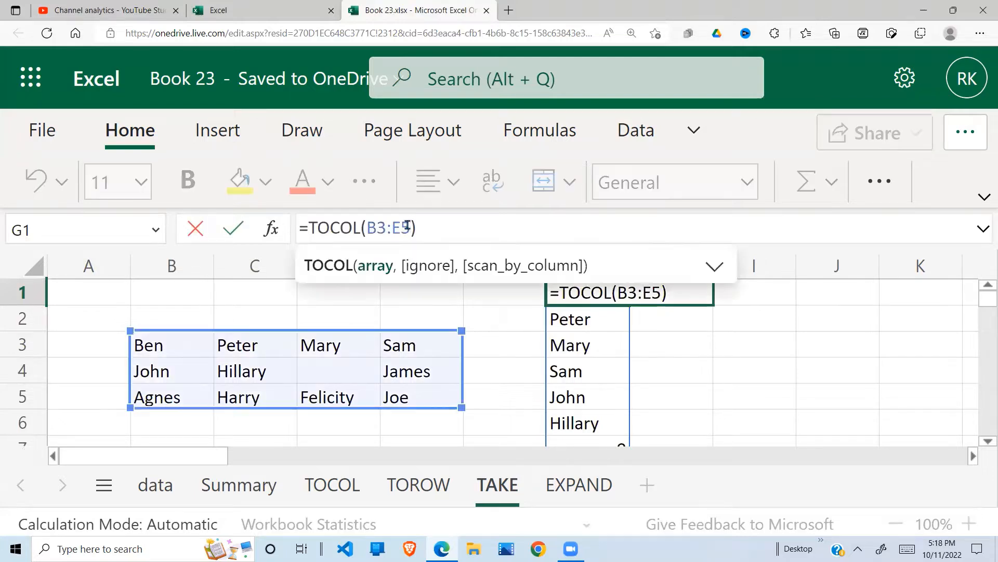
text(,)
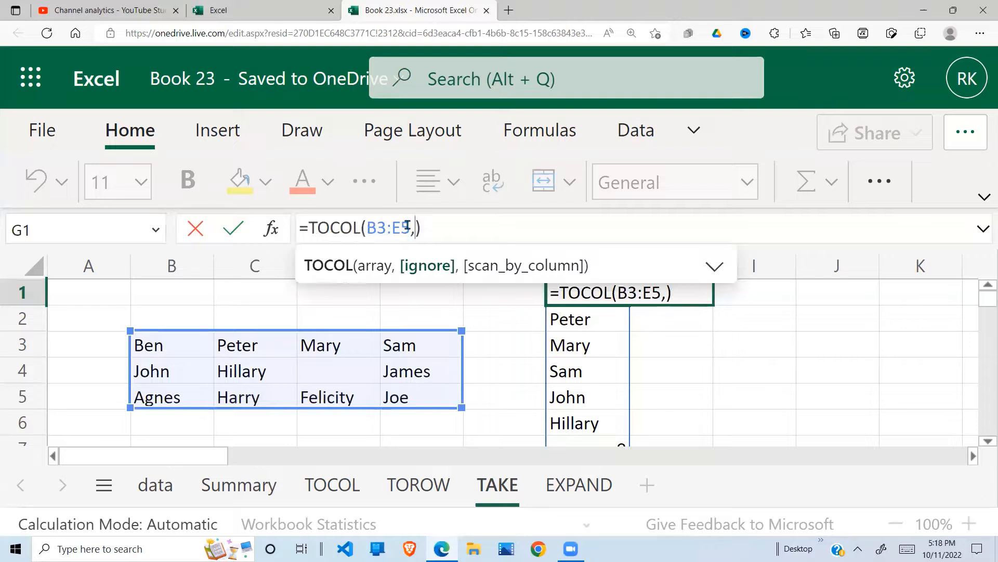
text(1)
key(Return)
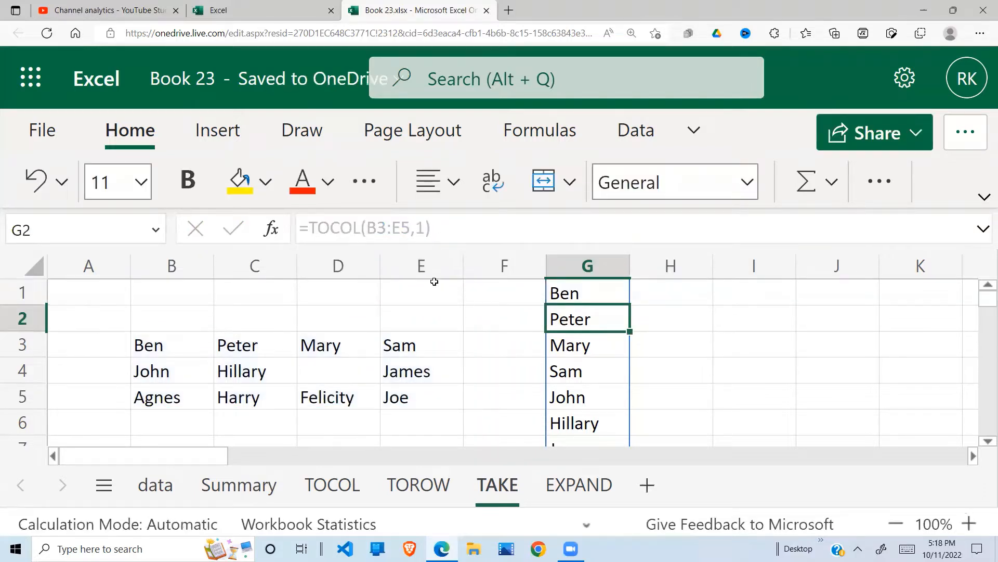
Check the whole spilled column in G against the blank source cell D4 to see how blanks are treated, returning to G1.
key(Down)
key(Down)
key(Down)
key(Down)
key(Down)
key(Down)
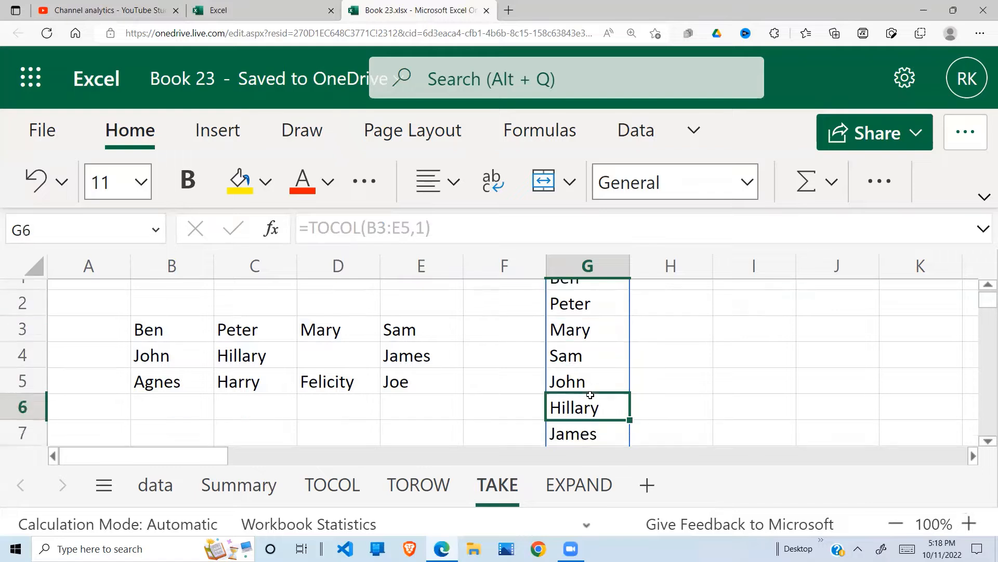
key(Down)
key(Down)
key(Down)
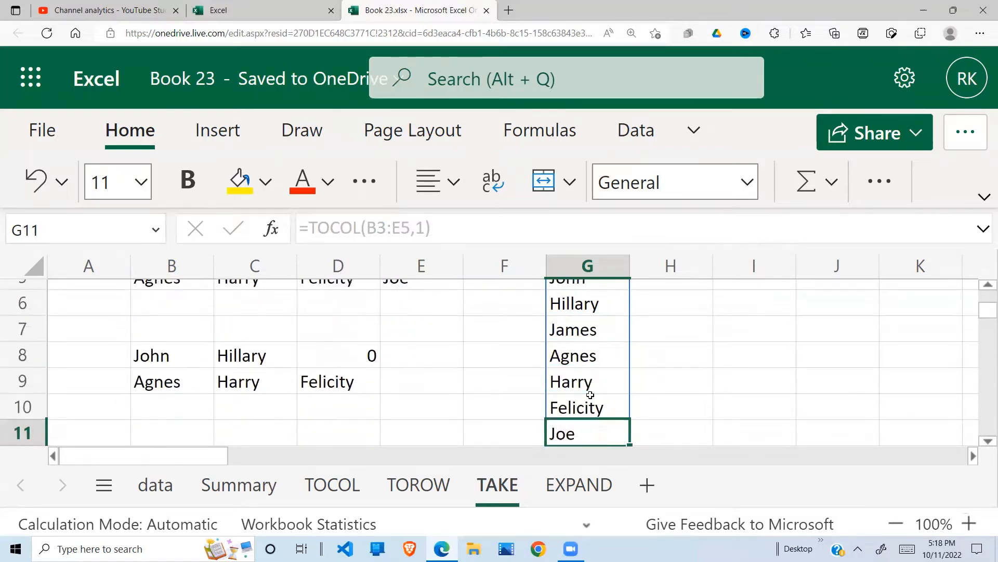
key(Up)
key(Down)
key(Down)
key(Down)
key(Up)
key(Up)
key(Up)
key(Up)
key(Up)
key(Up)
key(Up)
key(Up)
key(Up)
key(Up)
key(Up)
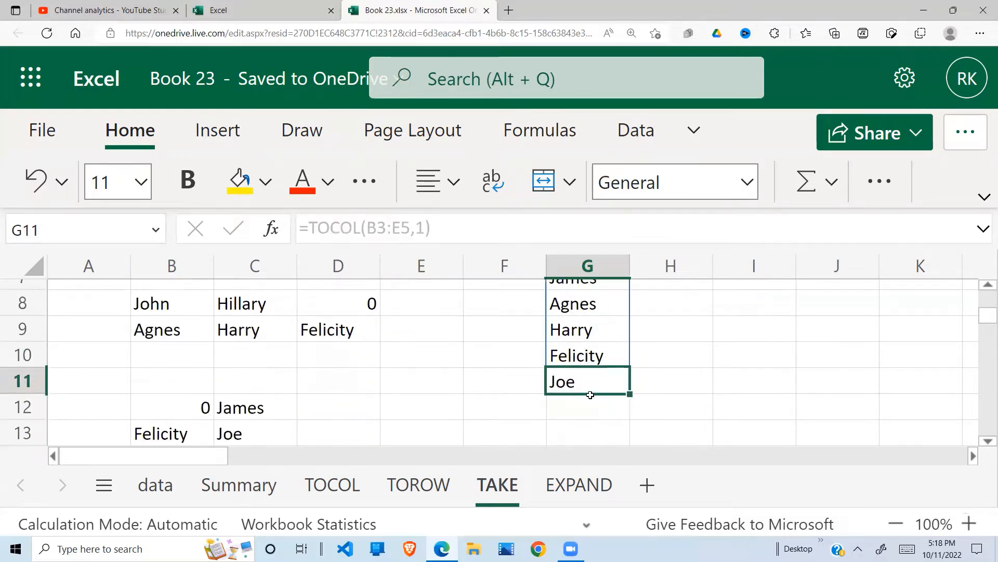
key(Up)
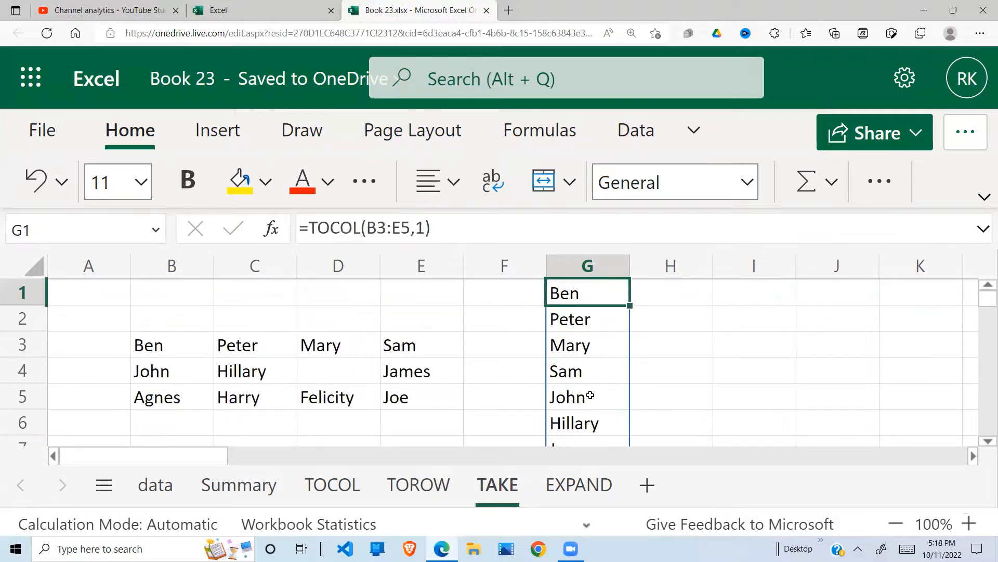
click(352, 375)
click(615, 292)
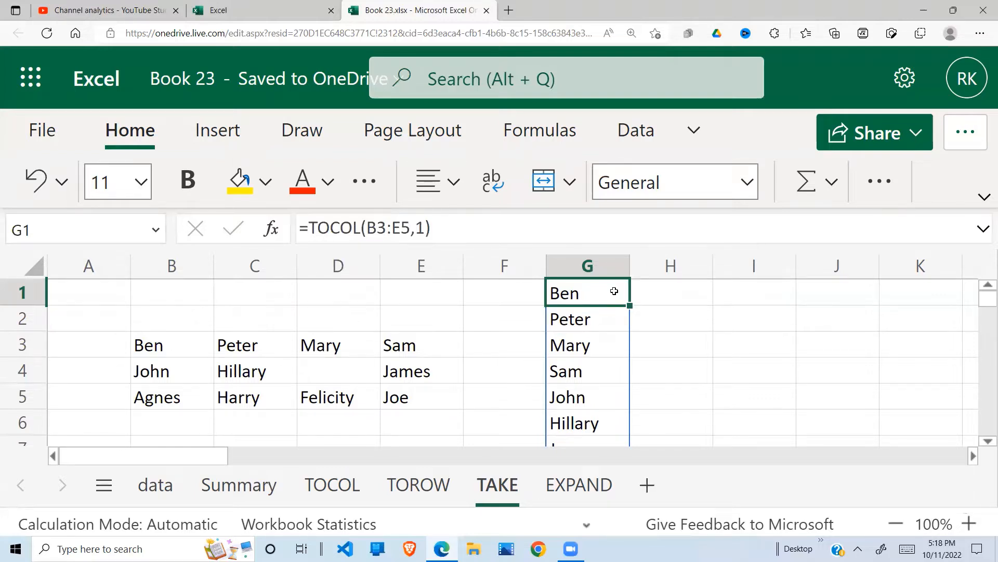
Review the ignore argument in G1's formula and trace the row-by-row scan order across source rows 3 and 4.
click(423, 229)
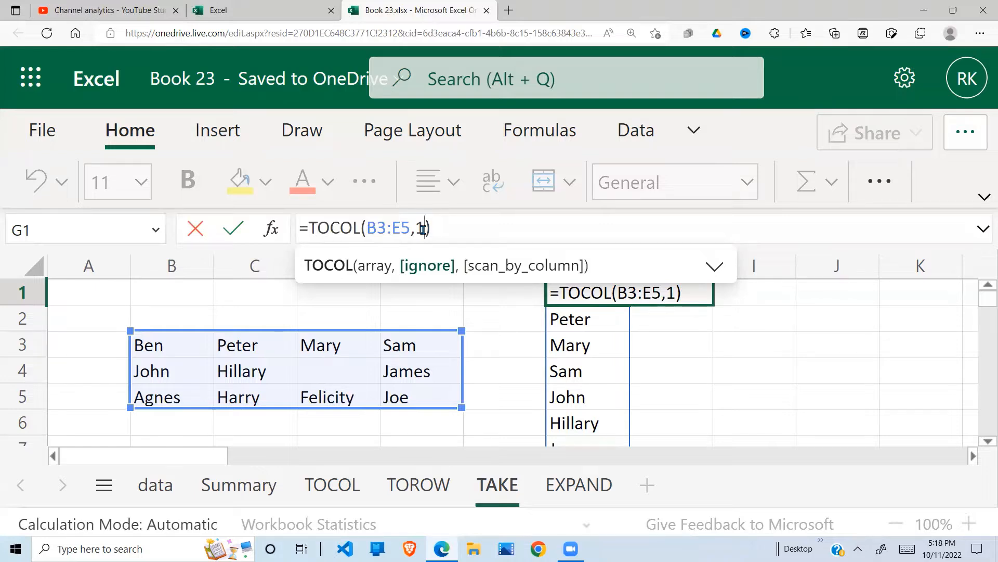
key(Return)
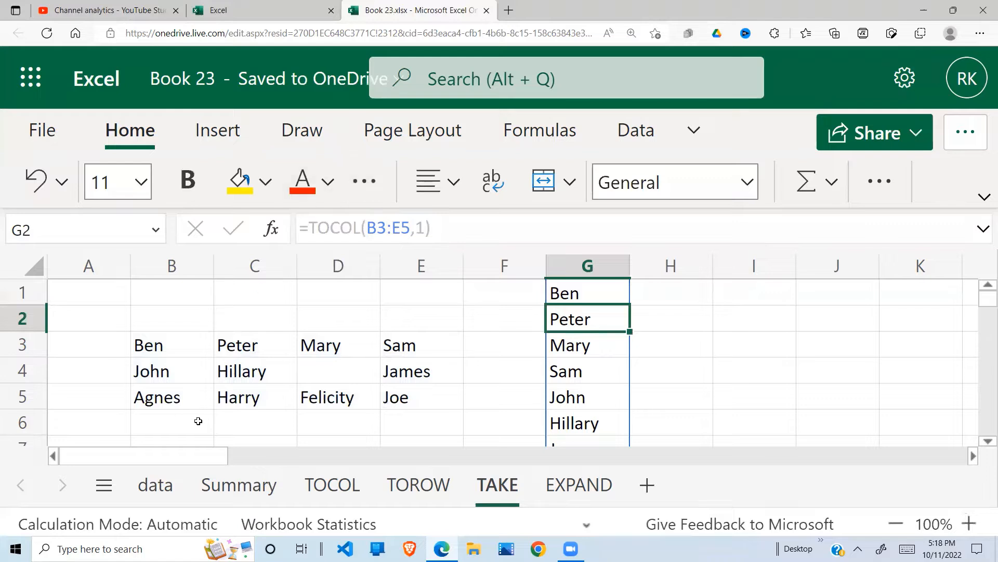
drag(159, 356, 394, 347)
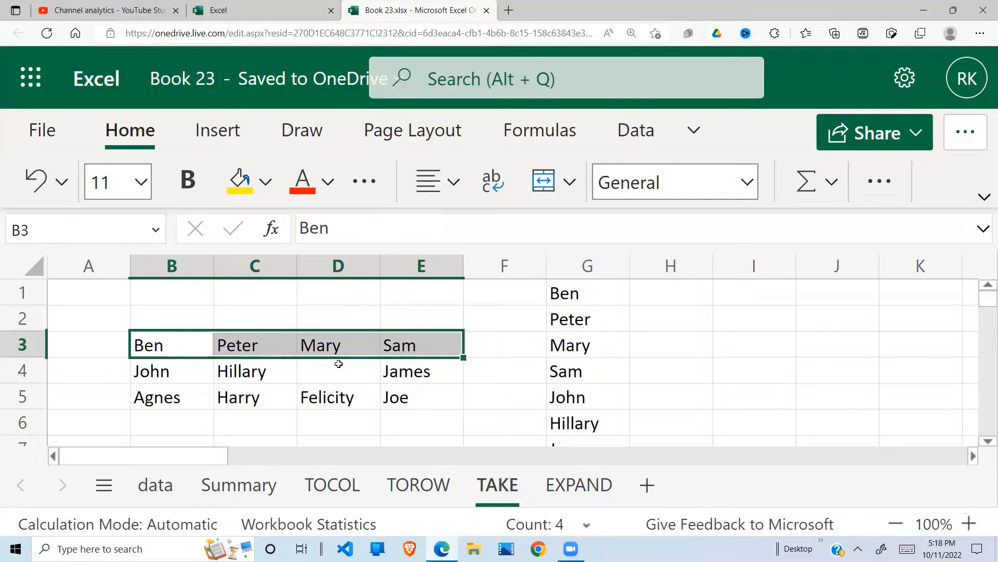
click(212, 373)
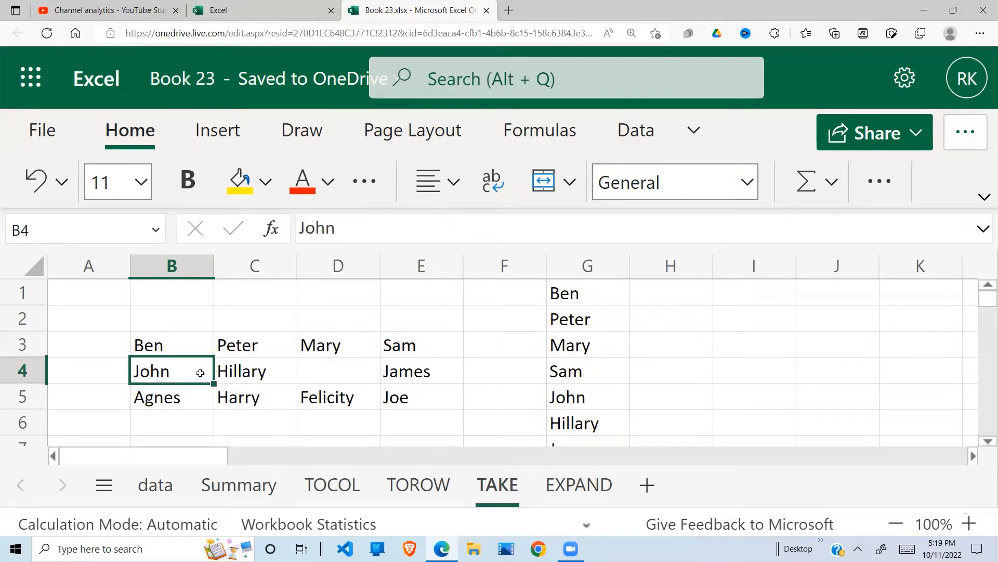
drag(200, 373, 441, 372)
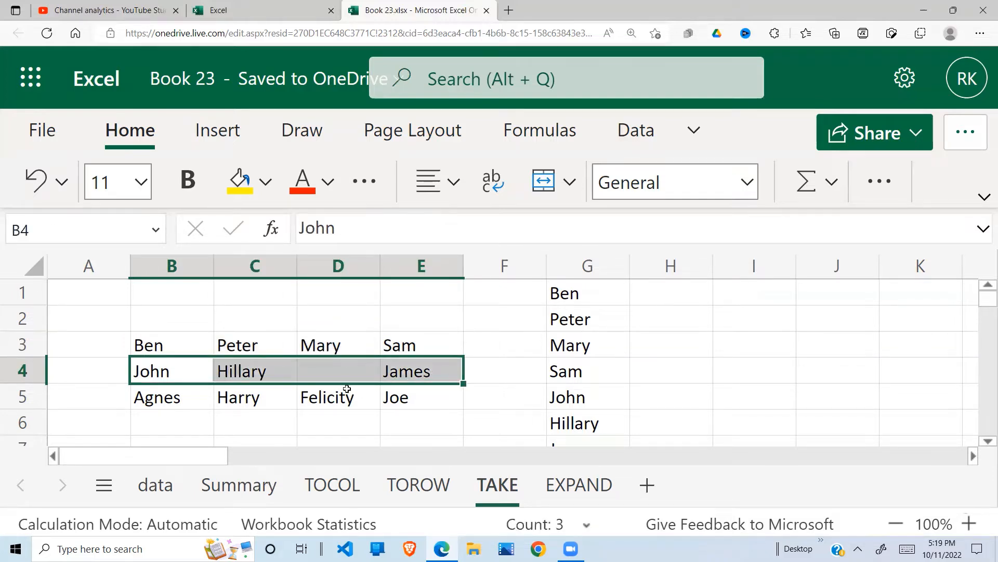
click(580, 295)
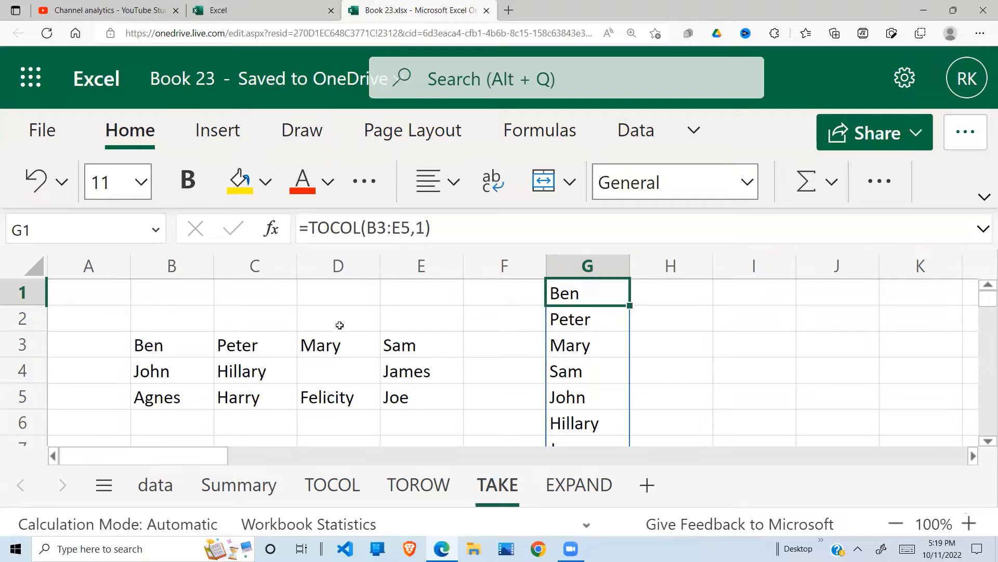
Trace the column-by-column reading order through source ranges B3:B5, C3:C5, D3:D5 and E3:E5, returning to G1.
click(264, 350)
click(171, 351)
drag(171, 353, 171, 404)
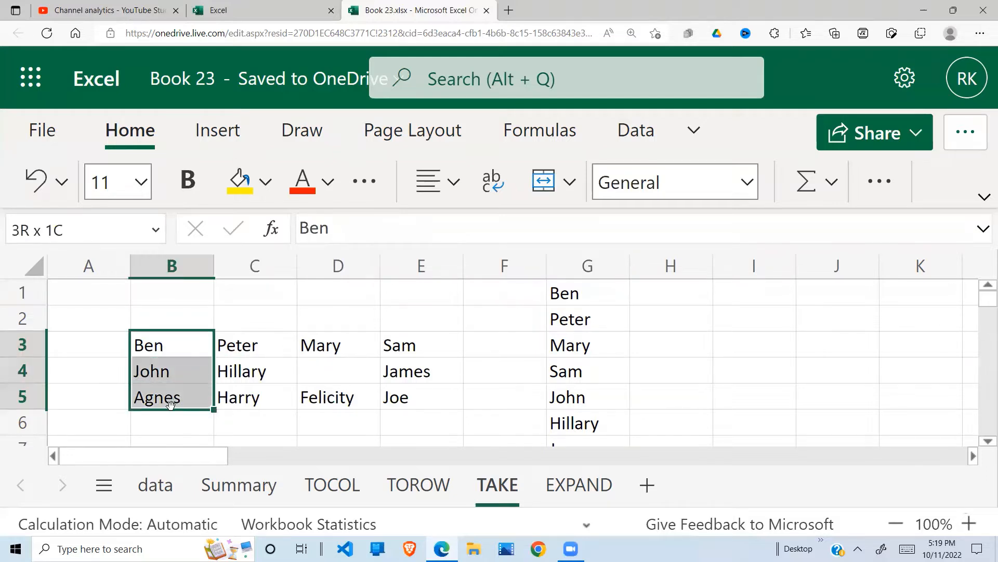
drag(187, 341, 181, 402)
drag(255, 348, 264, 397)
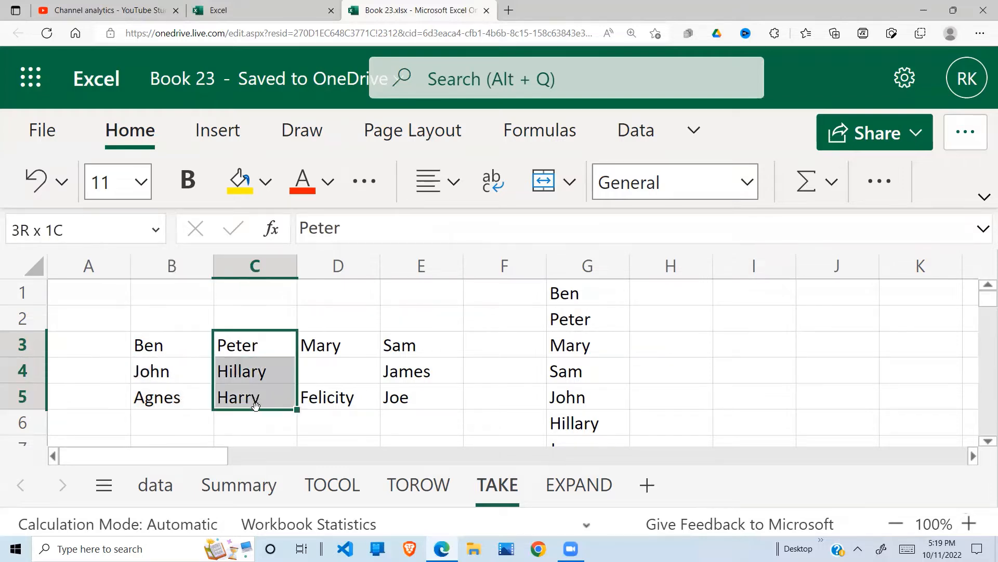
drag(322, 344, 323, 394)
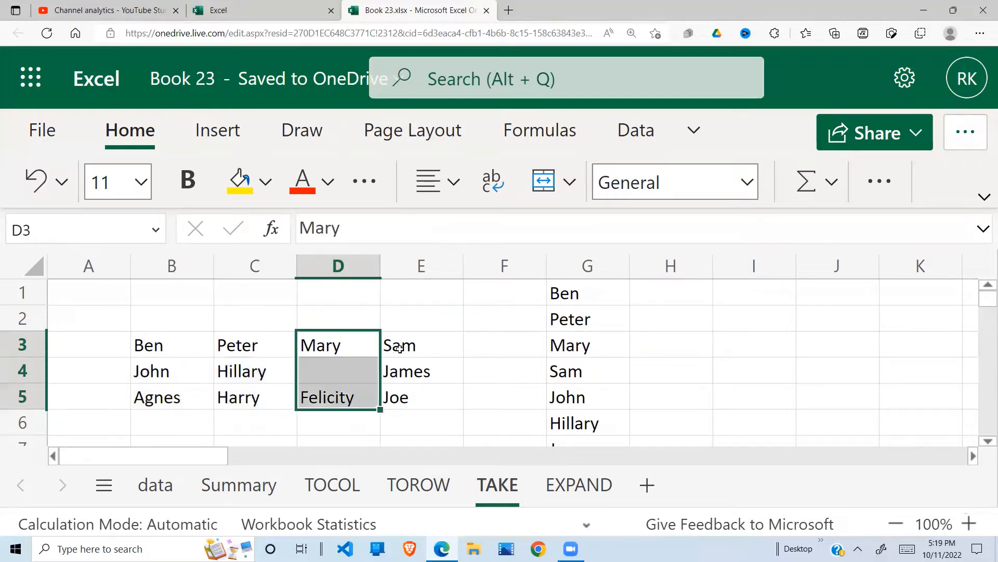
drag(407, 350, 404, 394)
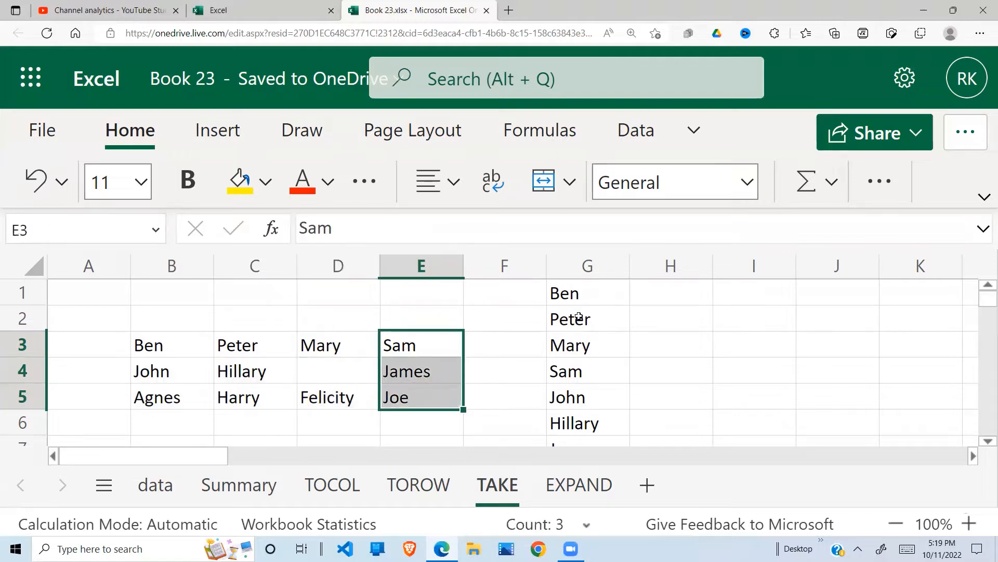
click(567, 298)
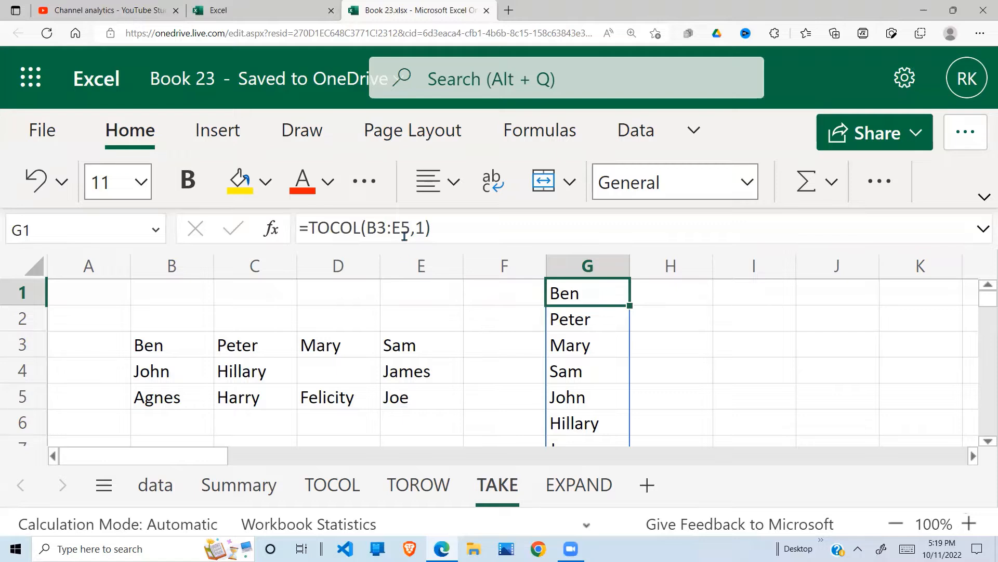
Add TRUE as the scan_by_column argument in G1, making the formula =TOCOL(B3:E5,1,TRUE).
click(422, 227)
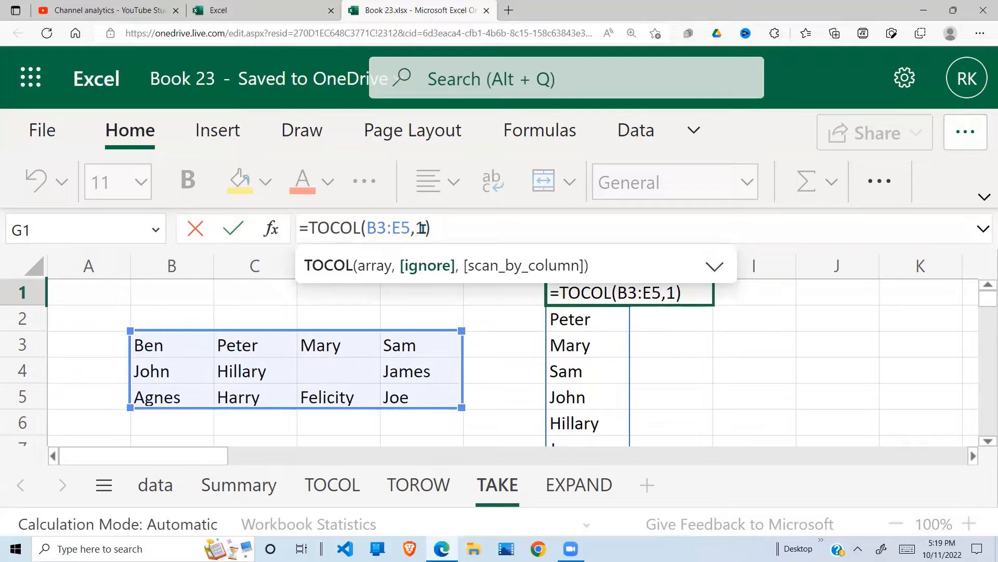
text(,)
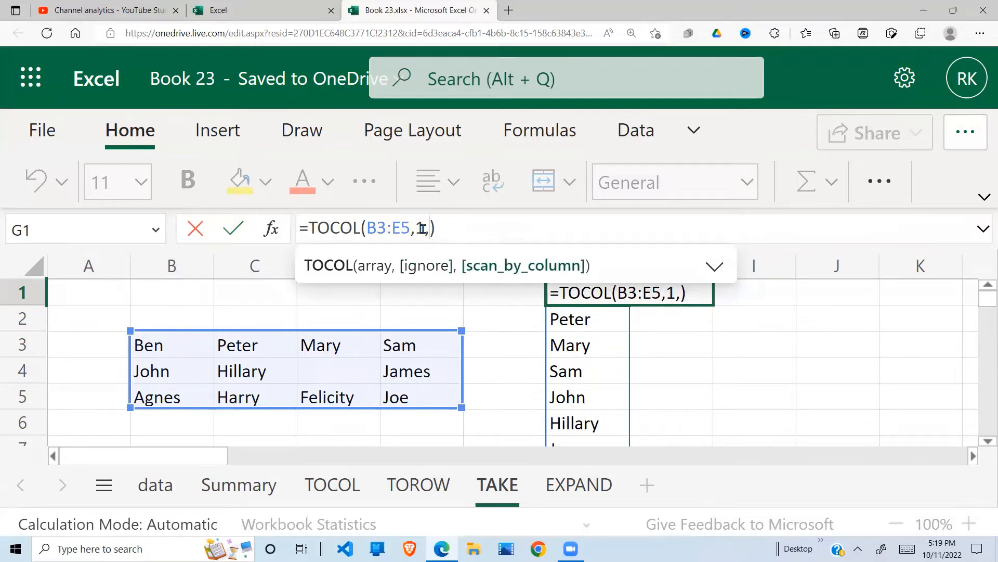
text(true)
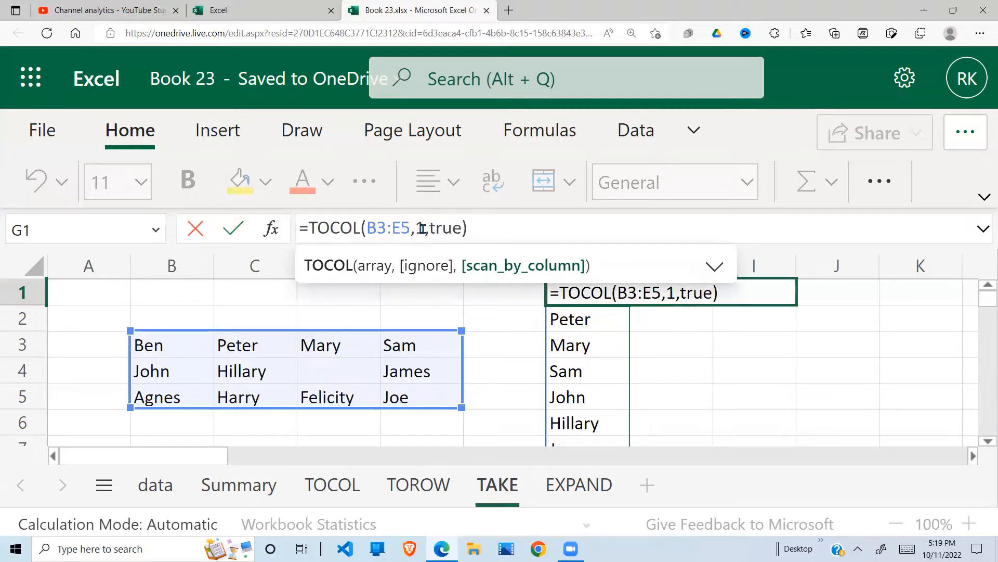
key(Return)
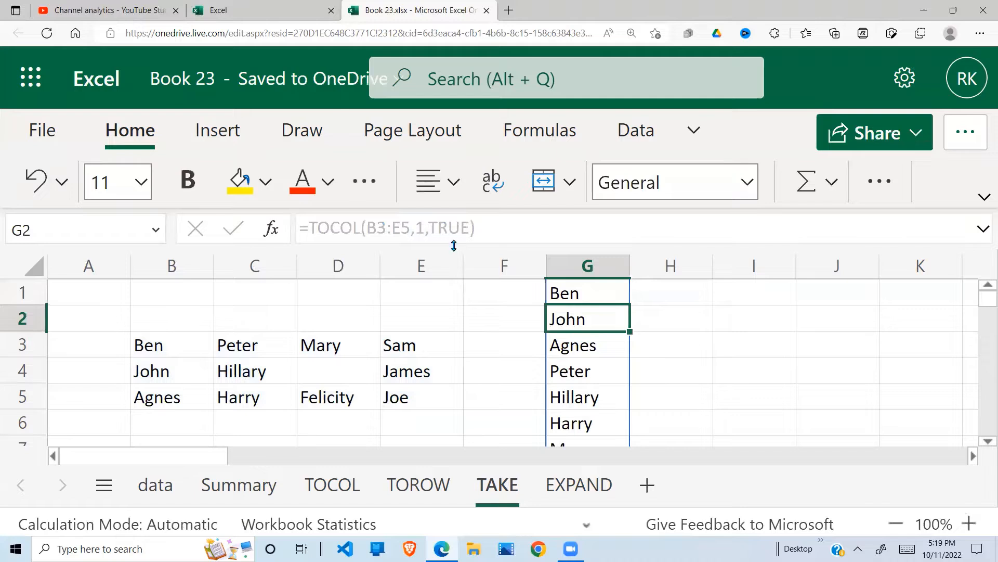
Compare the spilled column in G with source ranges B3:B5 and C3:C5 to check the column-wise scan order.
click(586, 296)
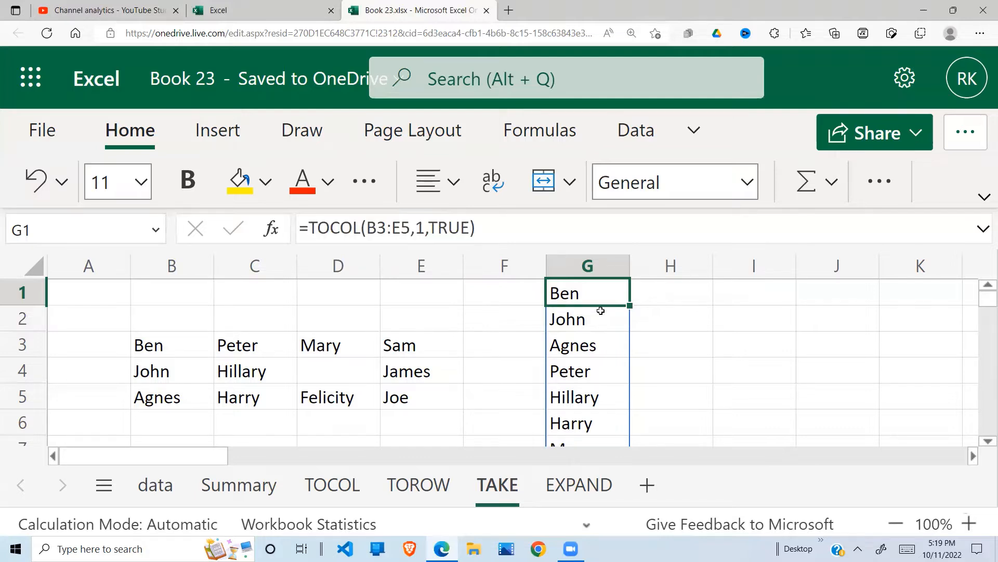
drag(174, 345, 169, 398)
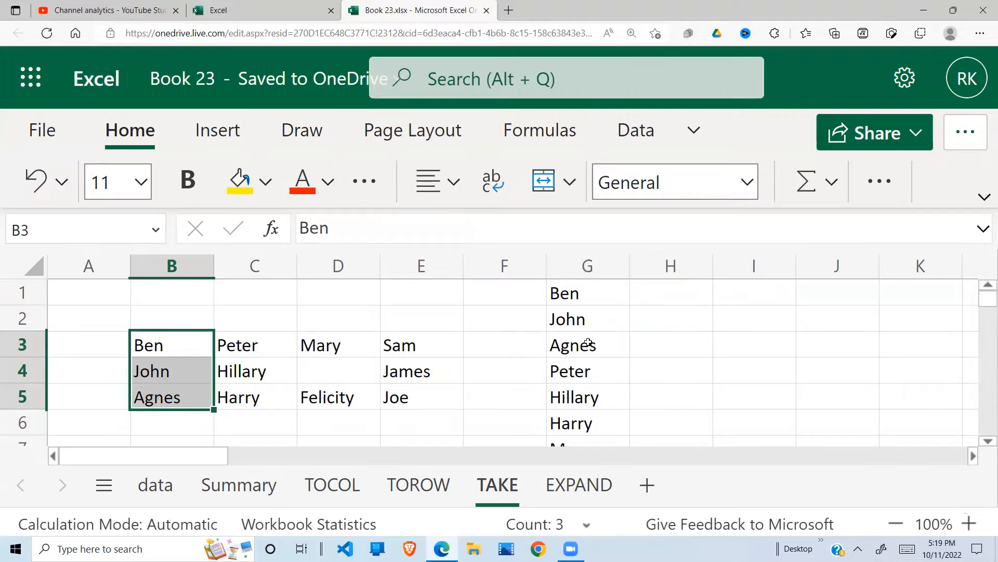
click(247, 339)
drag(247, 340, 250, 394)
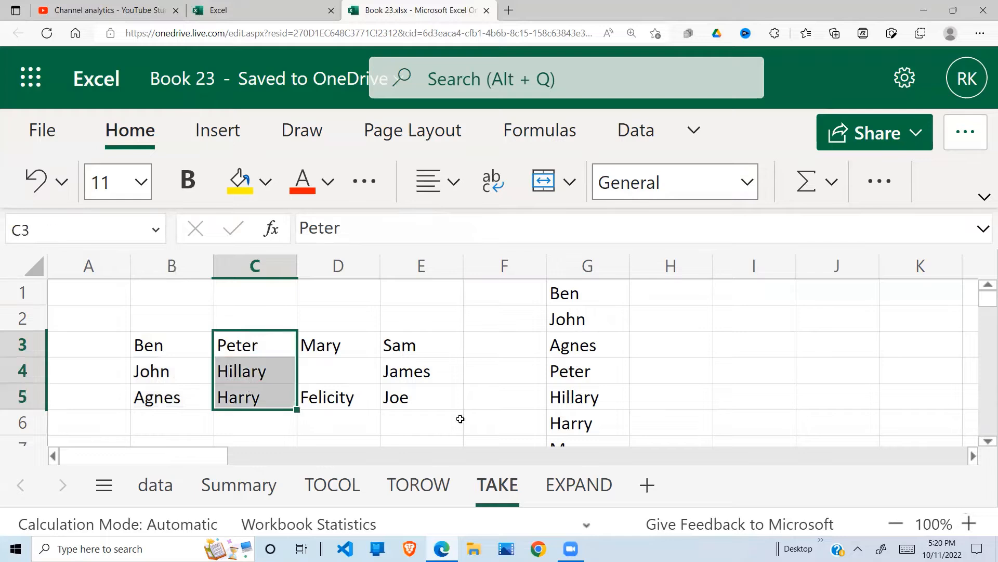
drag(603, 367, 627, 413)
click(674, 411)
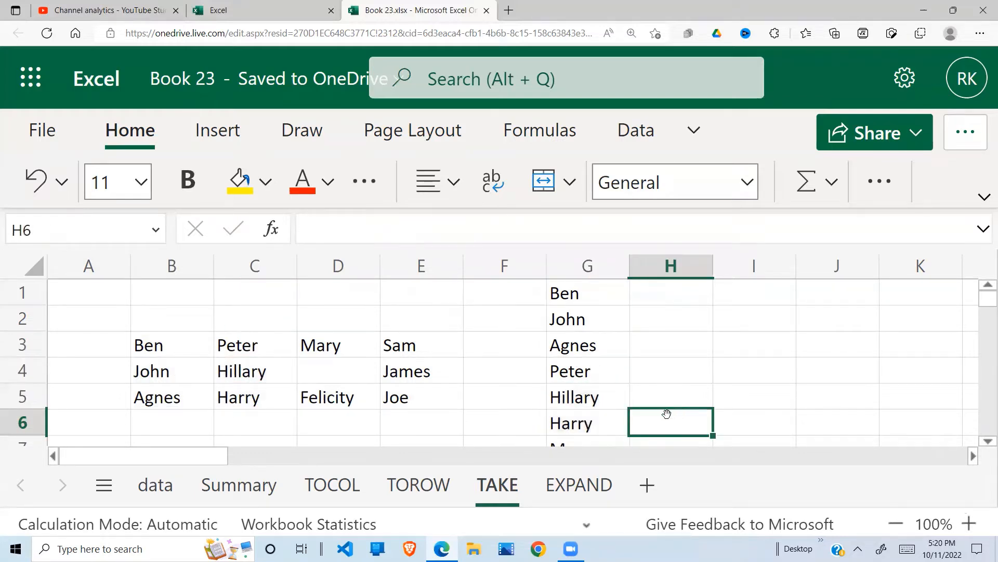
click(572, 427)
click(579, 294)
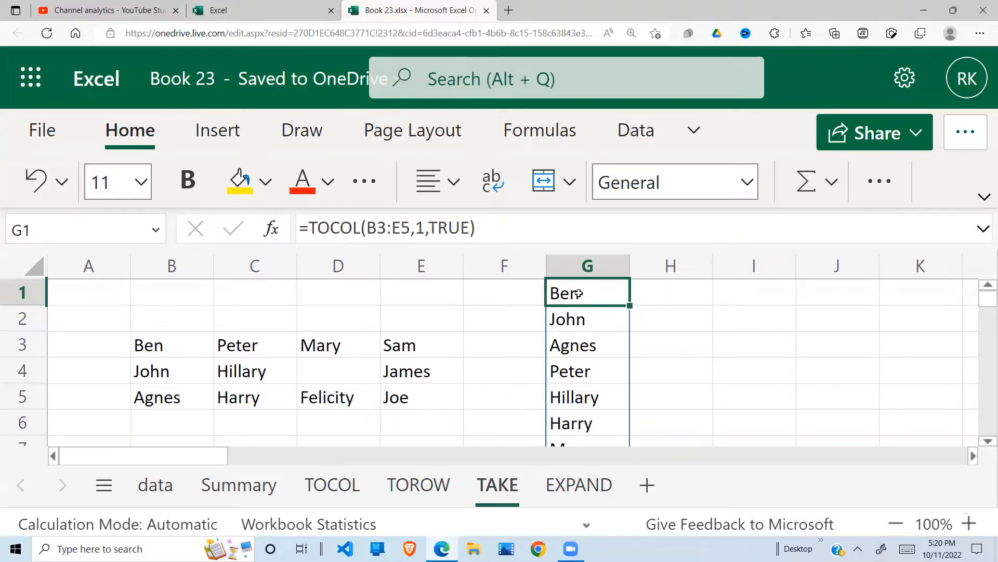
click(448, 420)
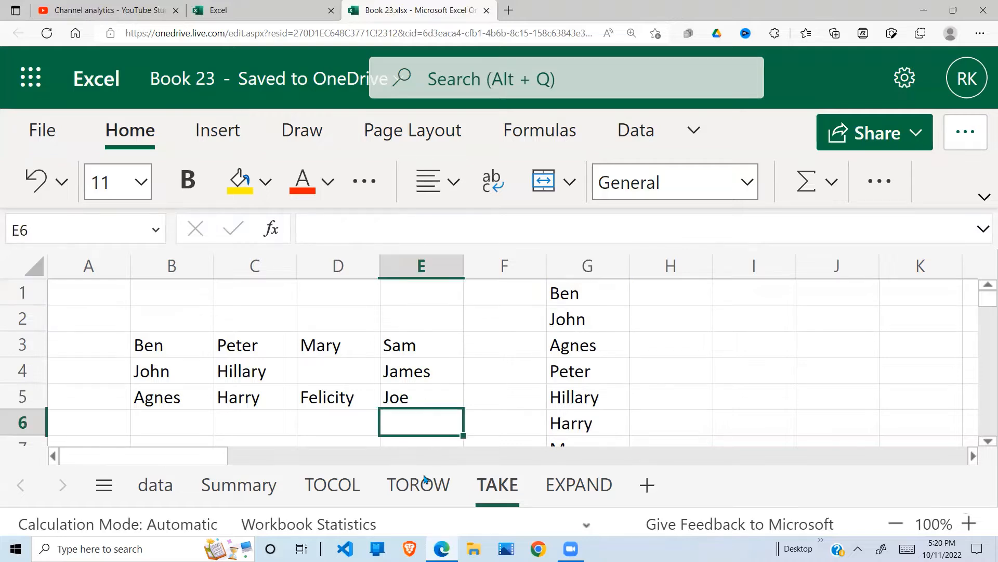
Switch to the TOROW sheet containing the name table in B2:E4.
click(422, 485)
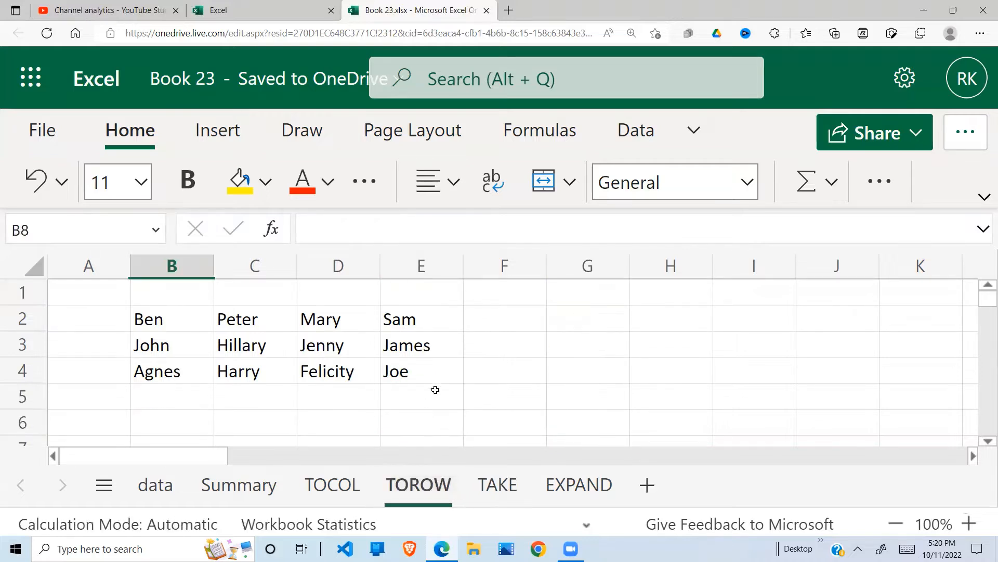
click(404, 339)
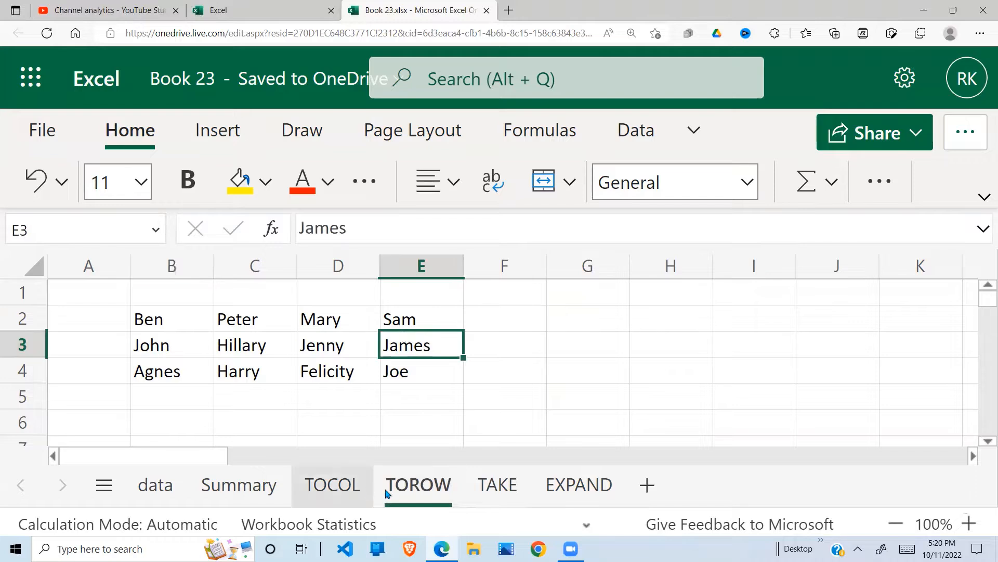
click(593, 308)
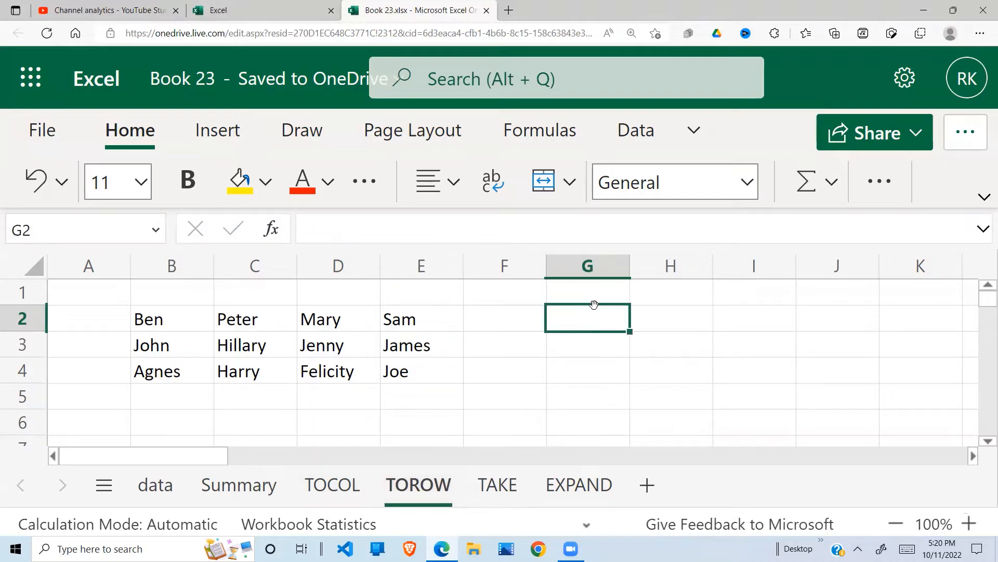
click(590, 293)
Enter =TOROW(B2:E4) in cell F1, leaving out the optional ignore and scan_by_column arguments.
click(503, 291)
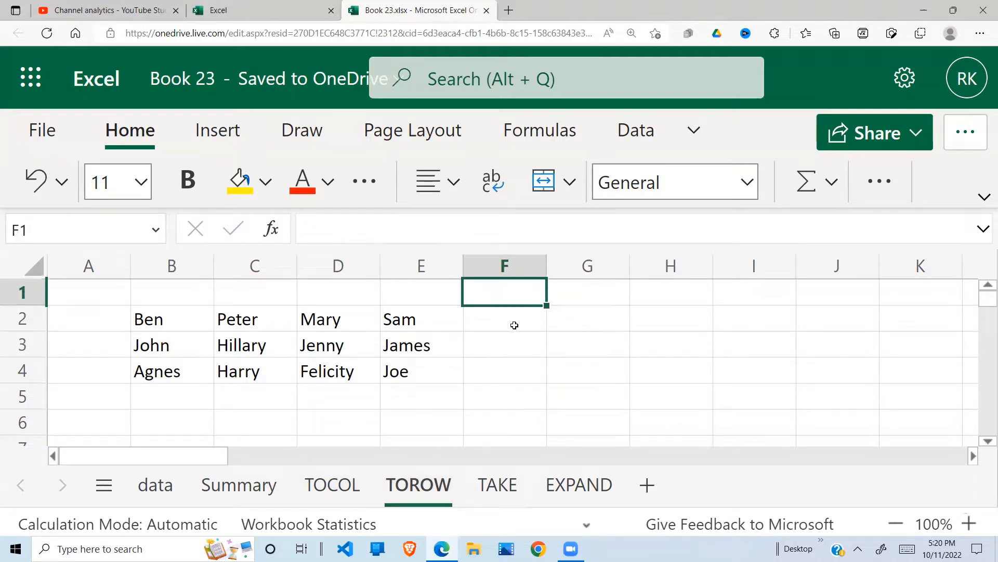
text(=t)
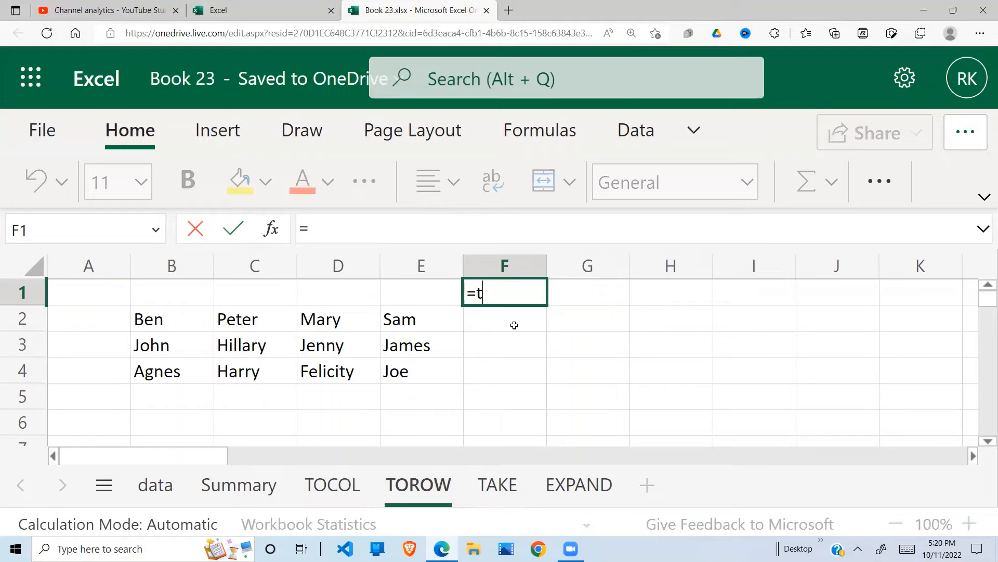
text(orow)
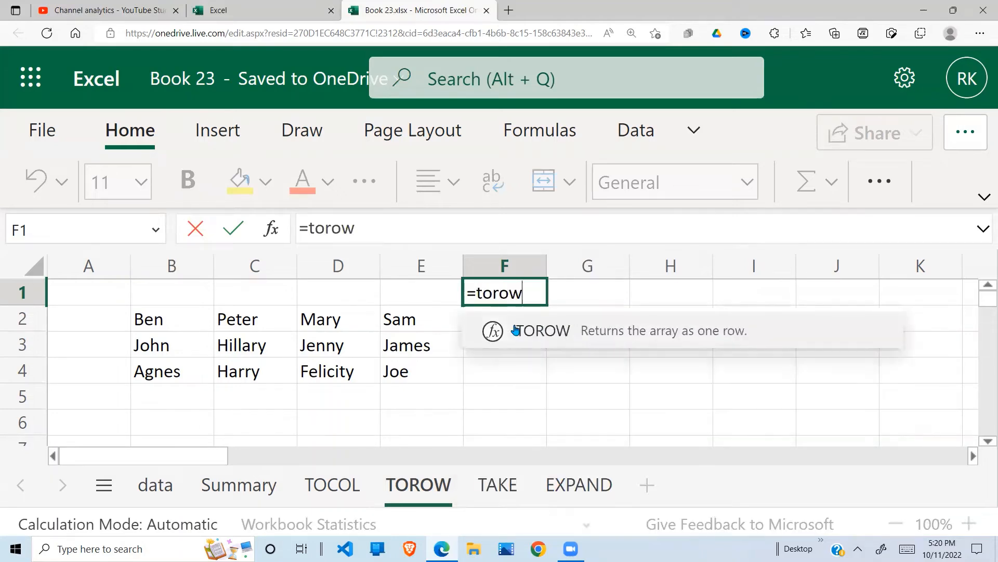
text(()
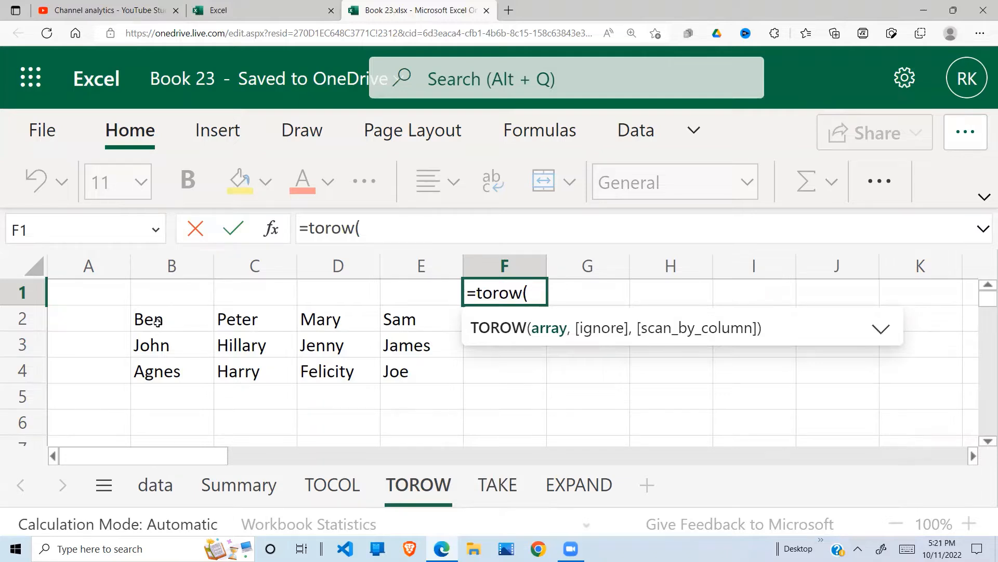
drag(145, 319, 439, 363)
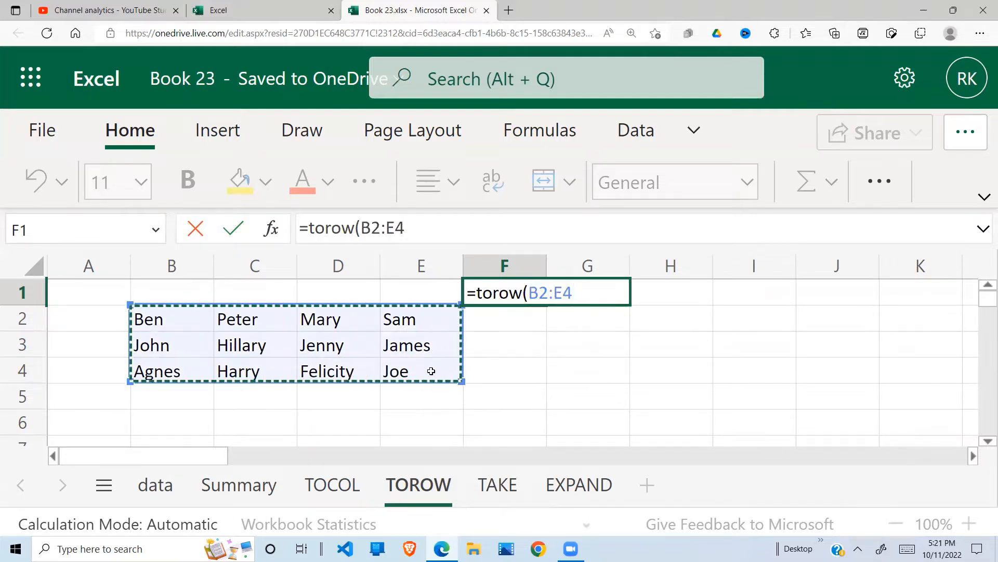
text(,)
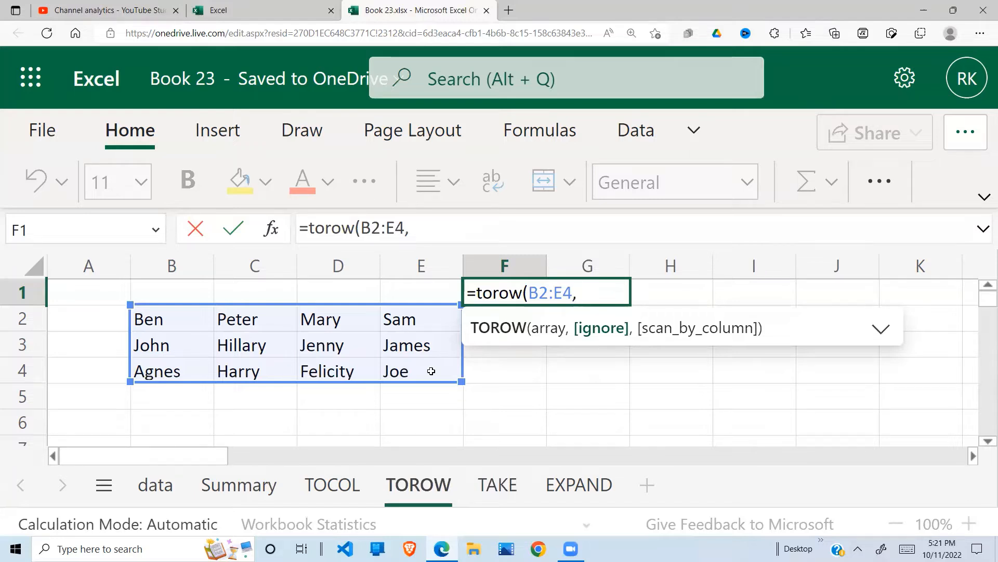
key(BackSpace)
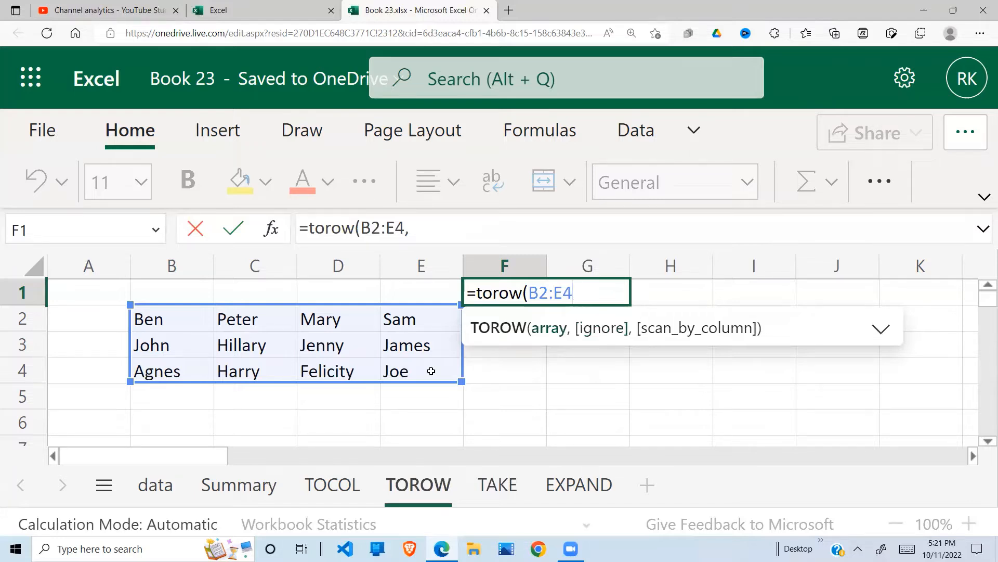
text())
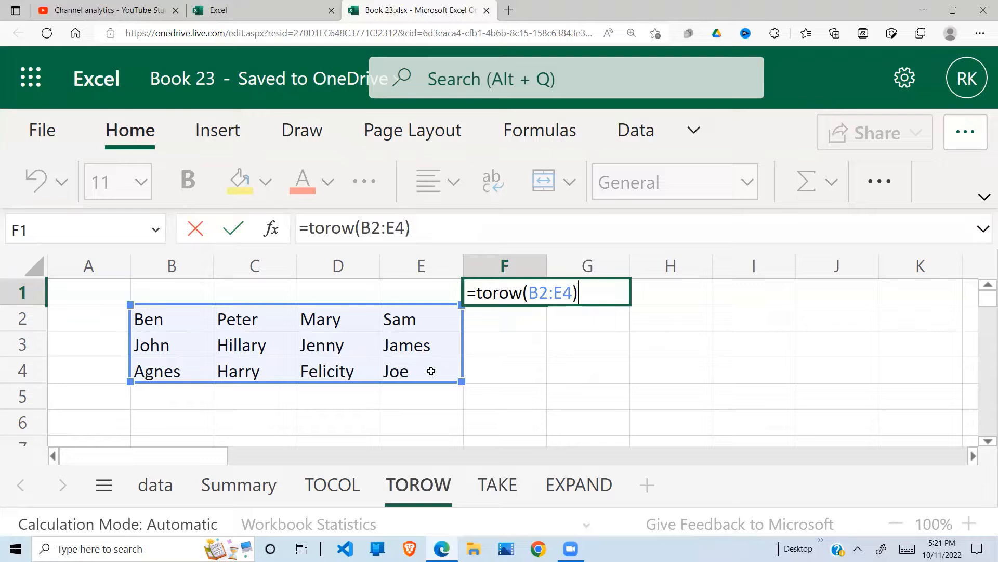
key(Return)
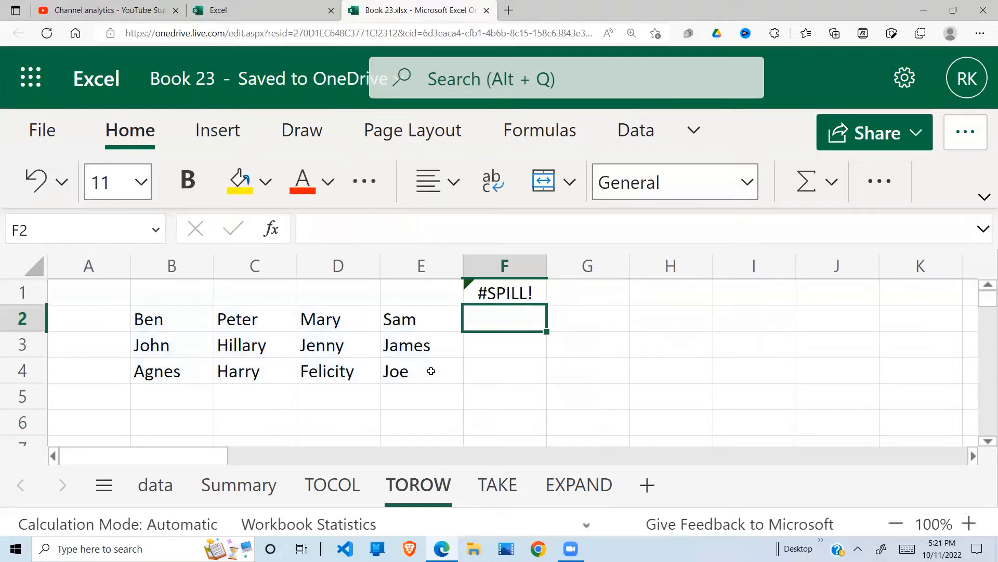
Insert two columns at G:H to make room for the spilled TOROW result from F1.
click(524, 292)
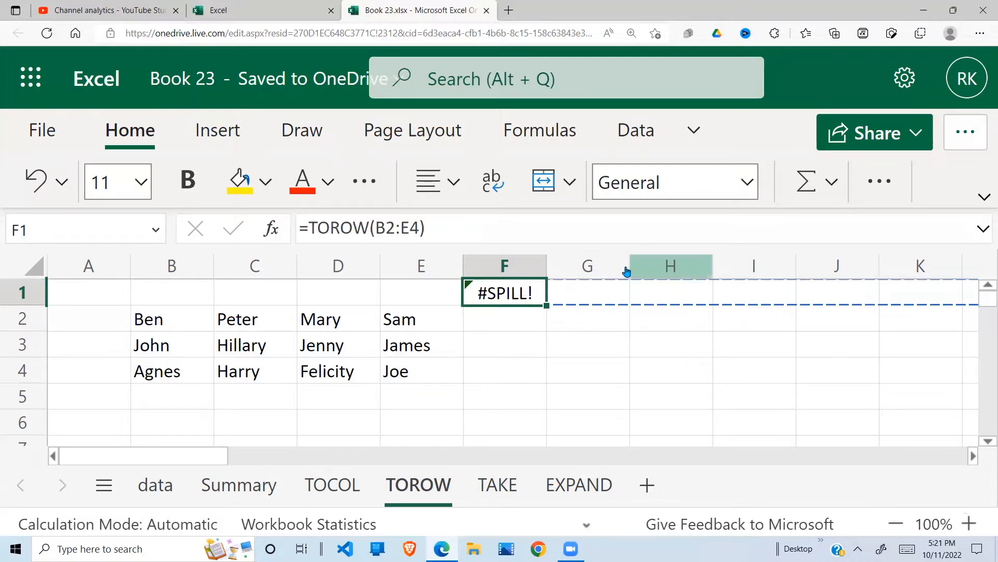
drag(618, 268, 691, 269)
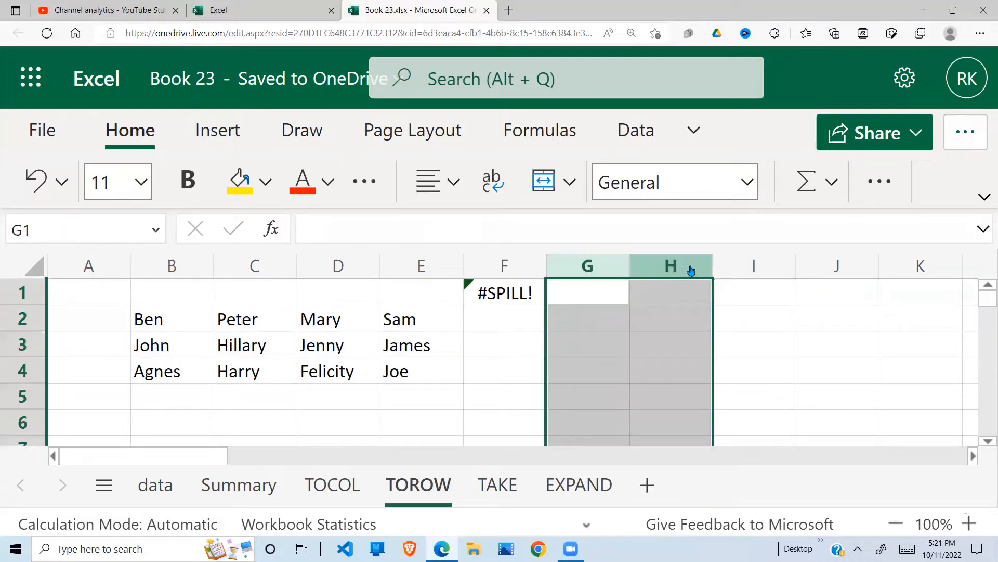
right_click(685, 359)
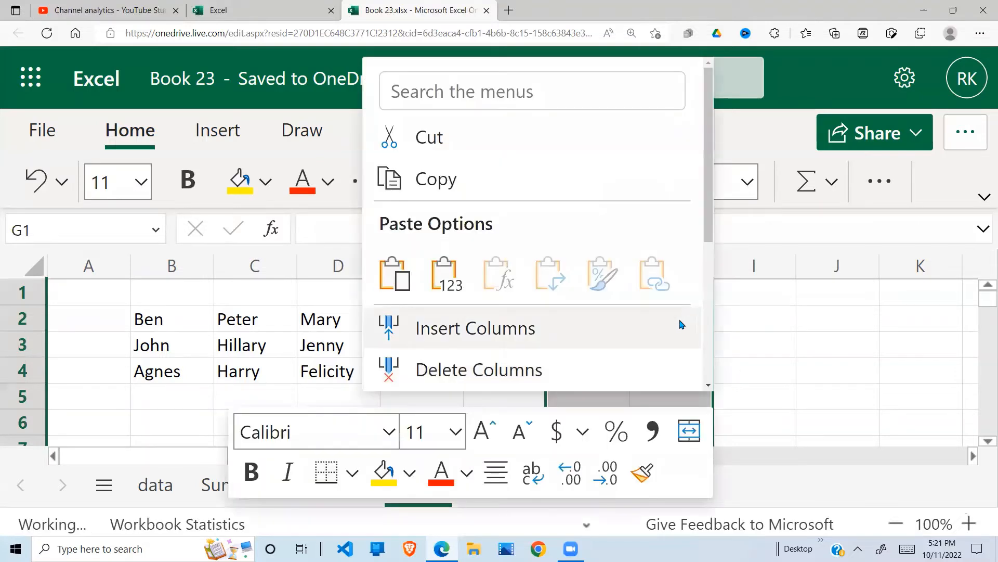
click(531, 329)
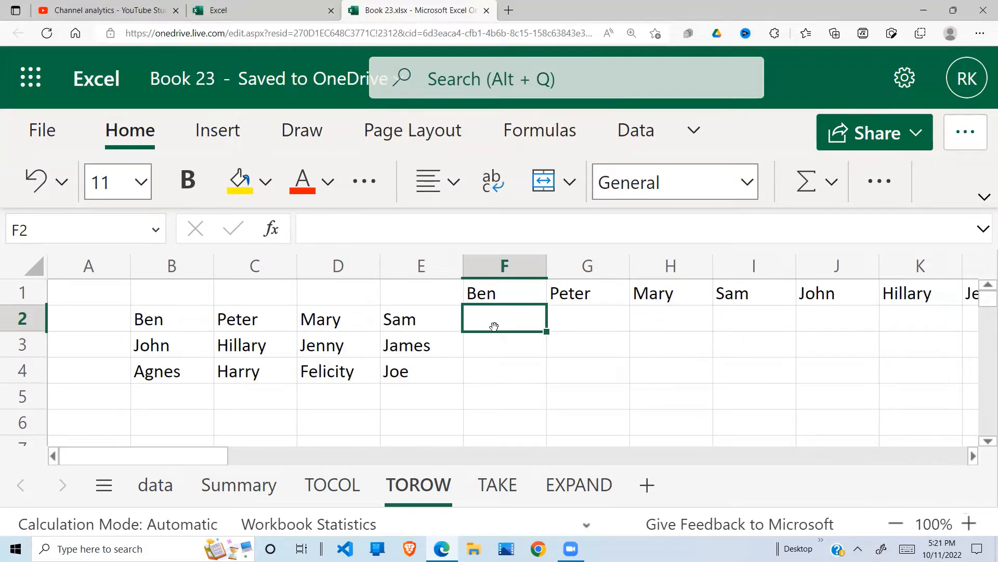
Compare the source table B2:E4 with the spilled TOROW results in F1:K1.
click(498, 289)
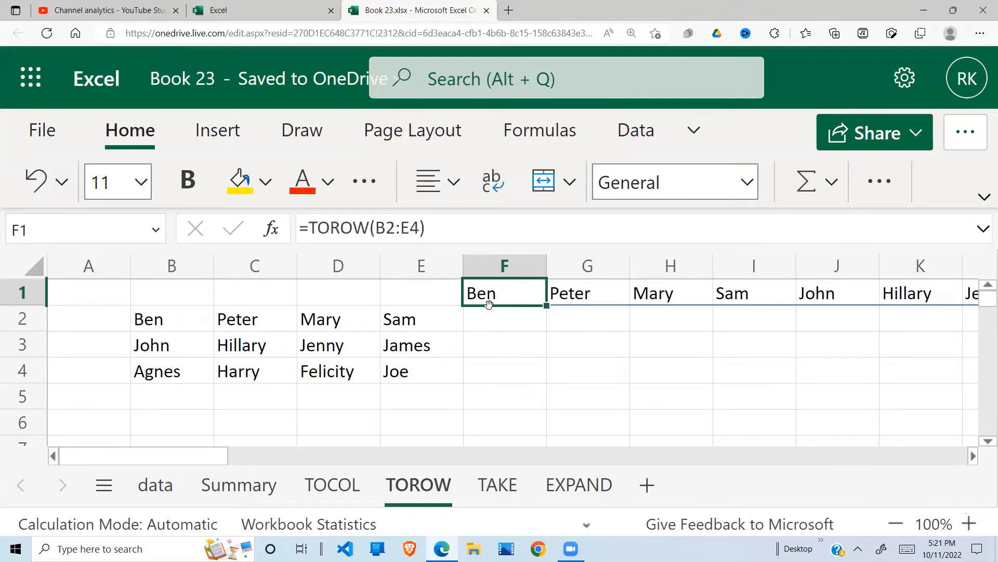
drag(158, 318, 393, 367)
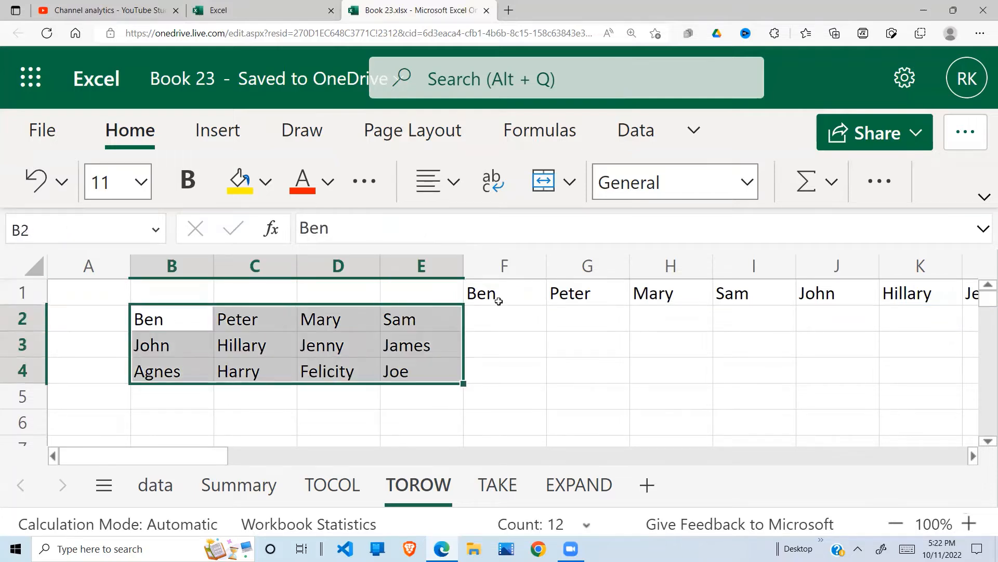
drag(498, 296, 936, 294)
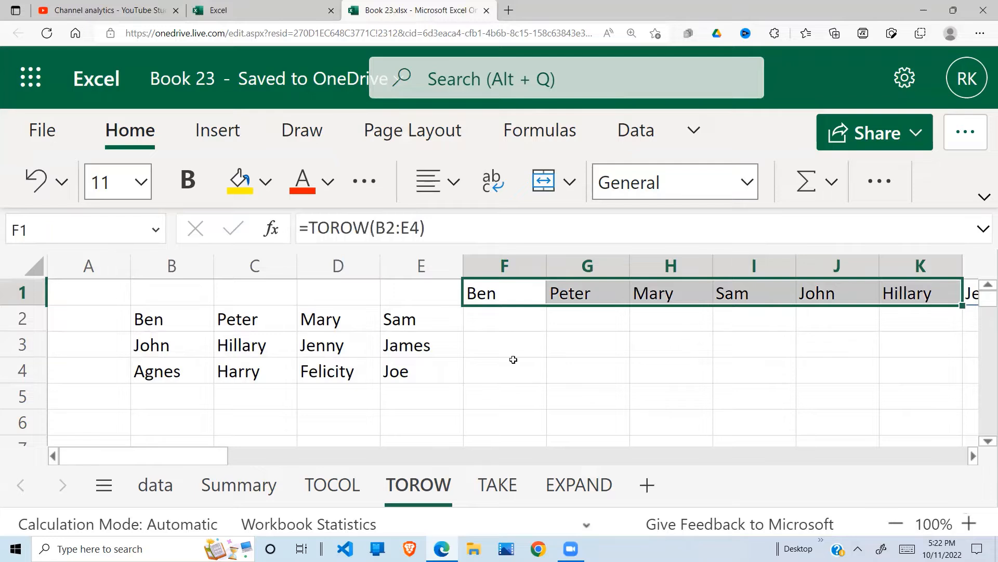
click(486, 358)
click(481, 303)
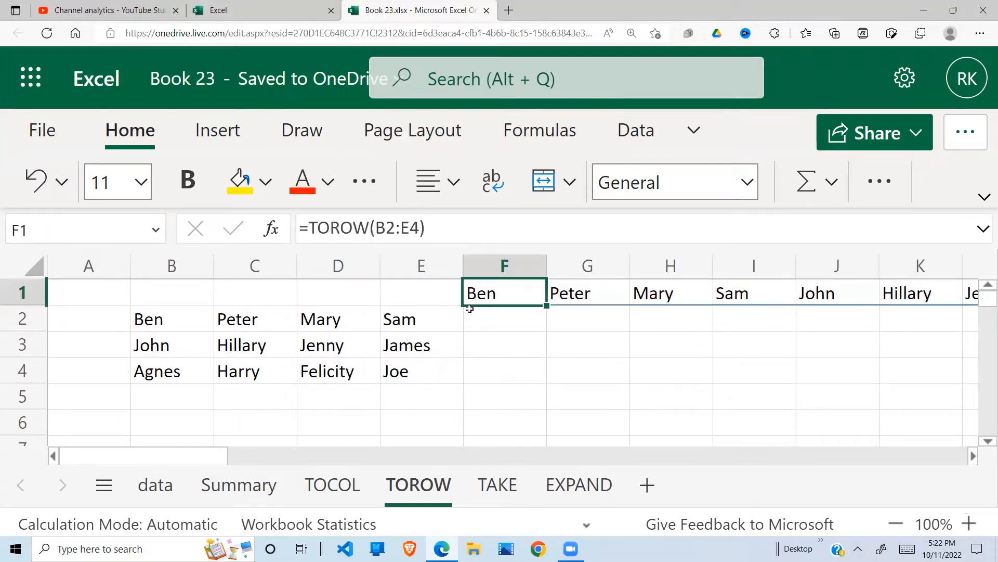
Trace the row-wise scan across B2:E2 and the column-wise alternative down B2:B4 and C2:C4, and review the optional arguments of F1's formula.
click(146, 323)
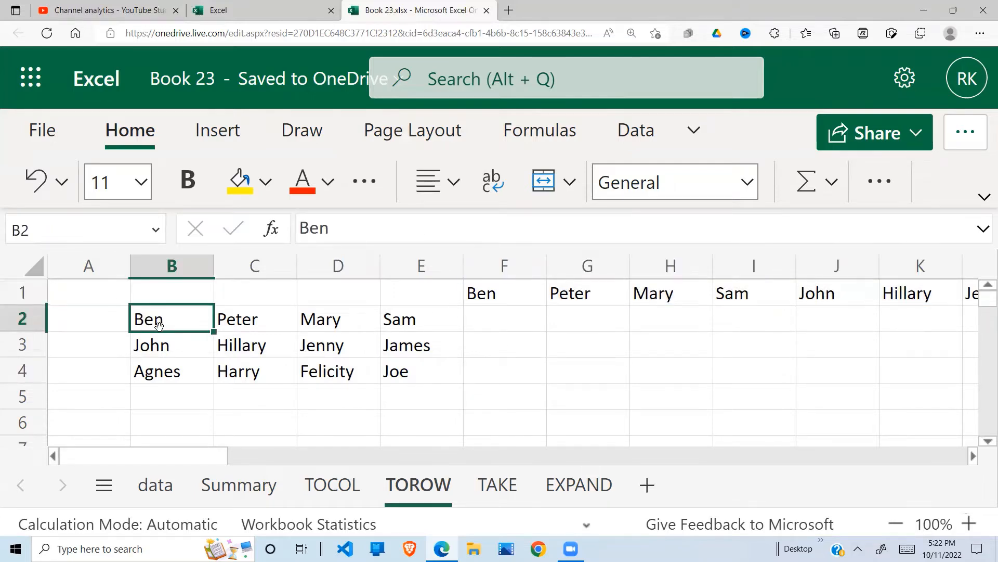
drag(159, 324, 404, 312)
click(223, 325)
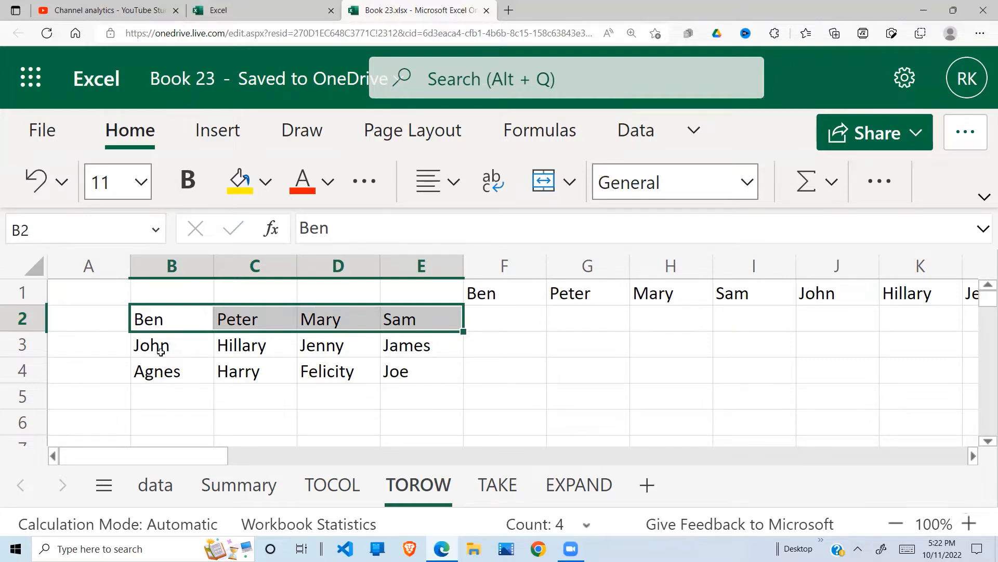
drag(151, 354, 153, 370)
drag(161, 318, 156, 368)
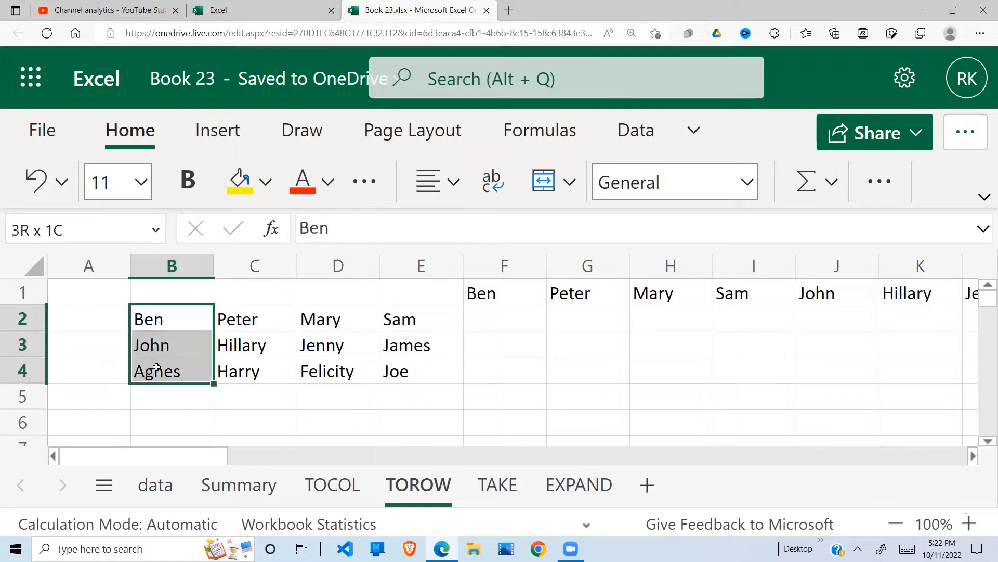
click(287, 345)
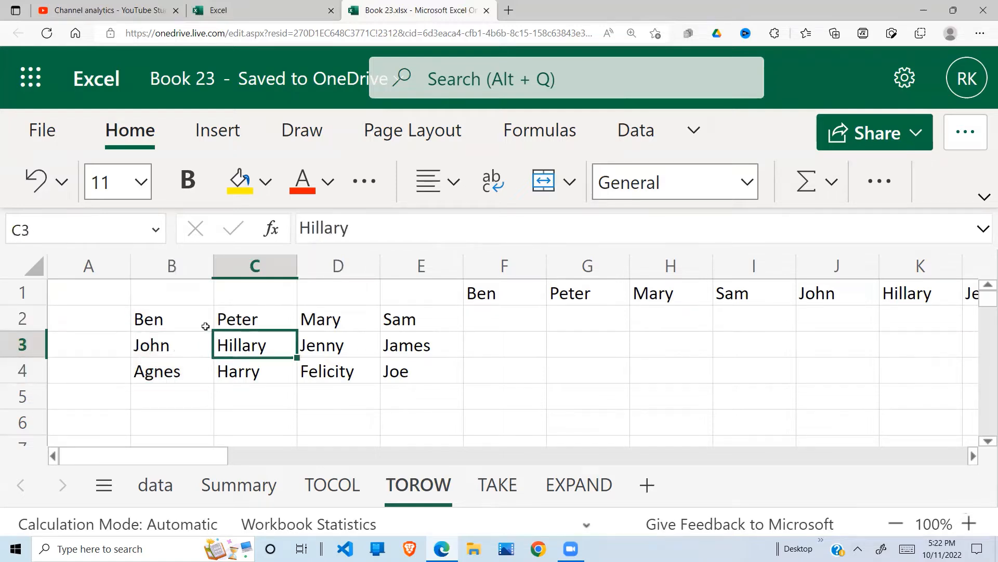
drag(173, 325, 166, 371)
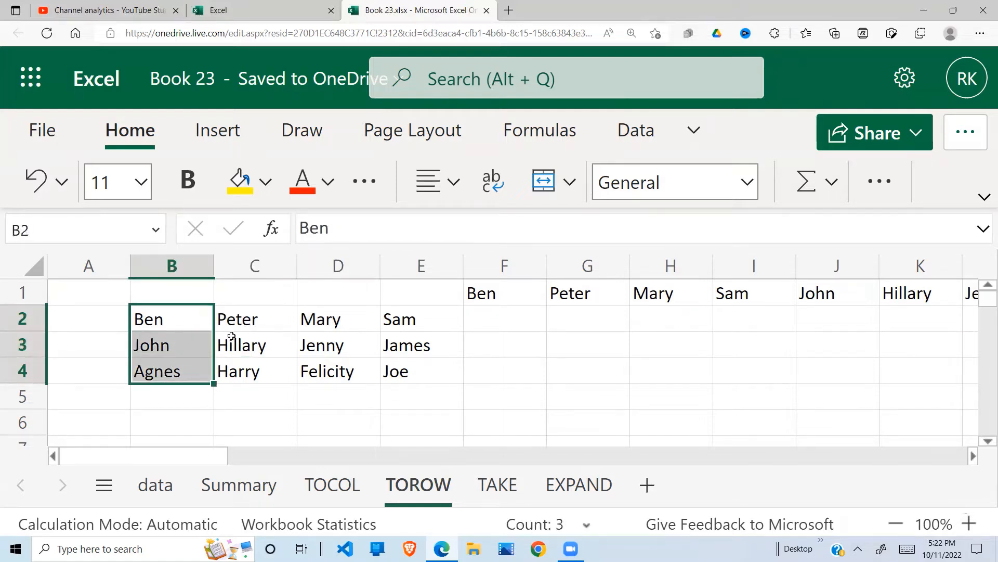
drag(237, 331, 244, 371)
click(486, 287)
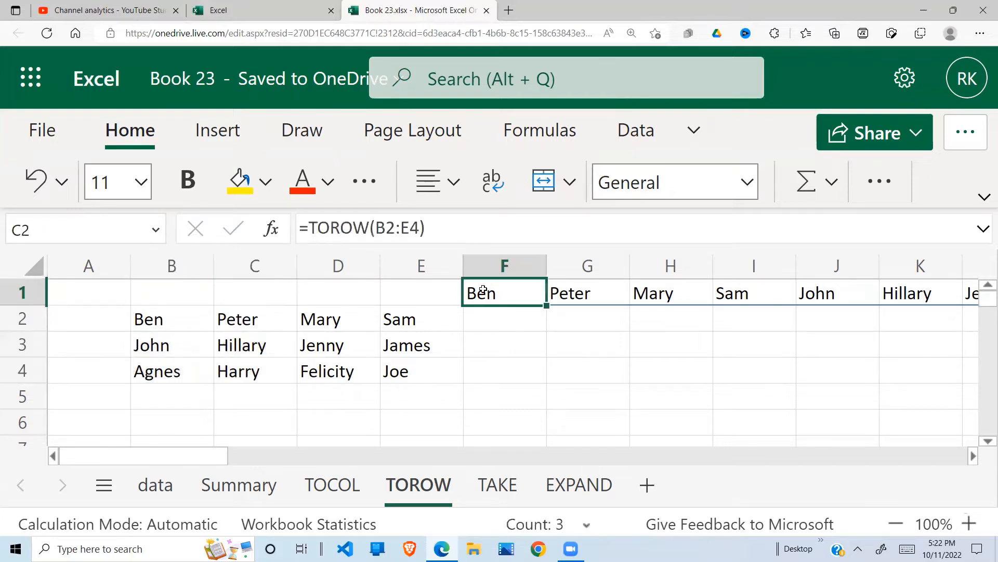
click(417, 229)
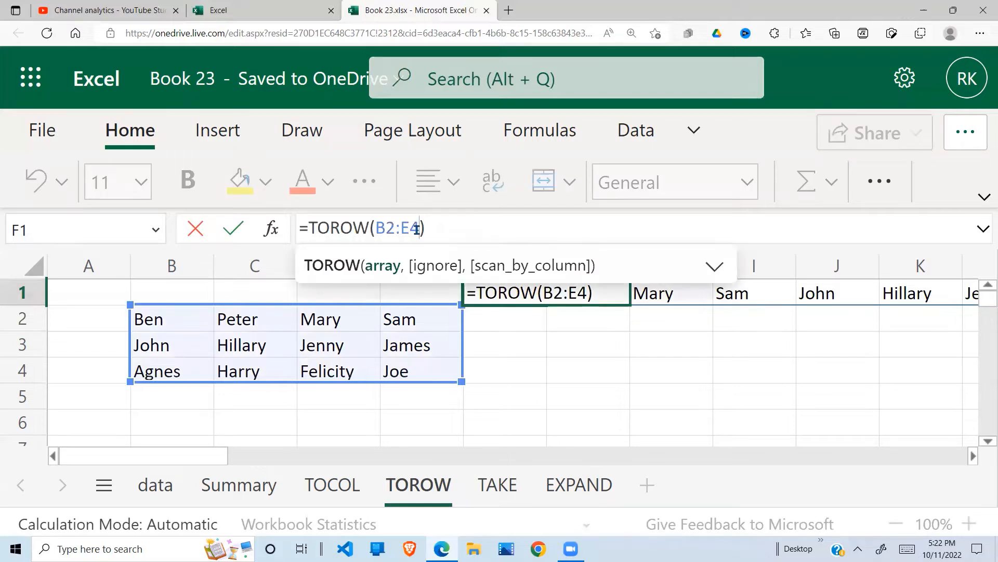
key(Escape)
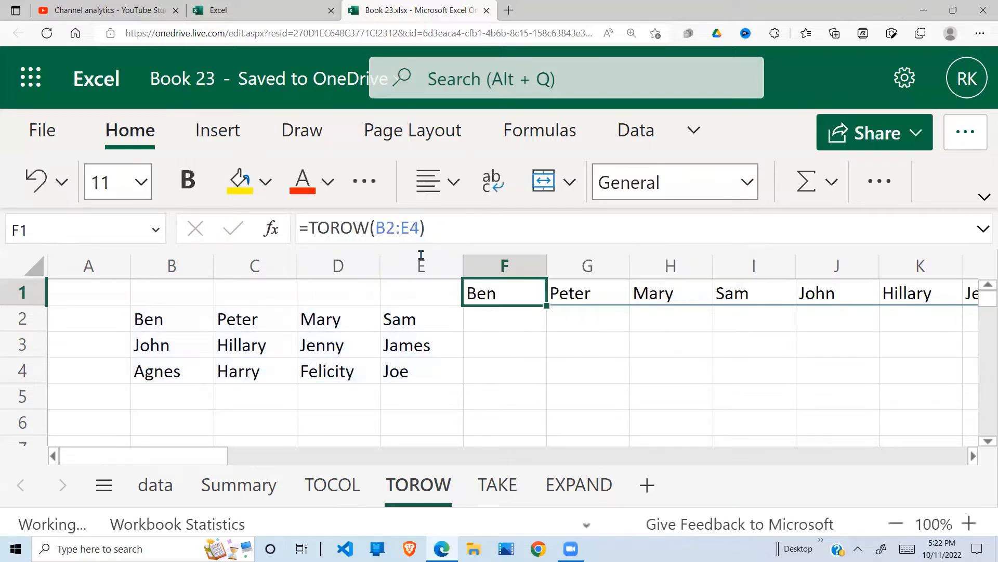
Clear the name in cell C2 to leave a blank in the source table.
click(318, 347)
click(242, 322)
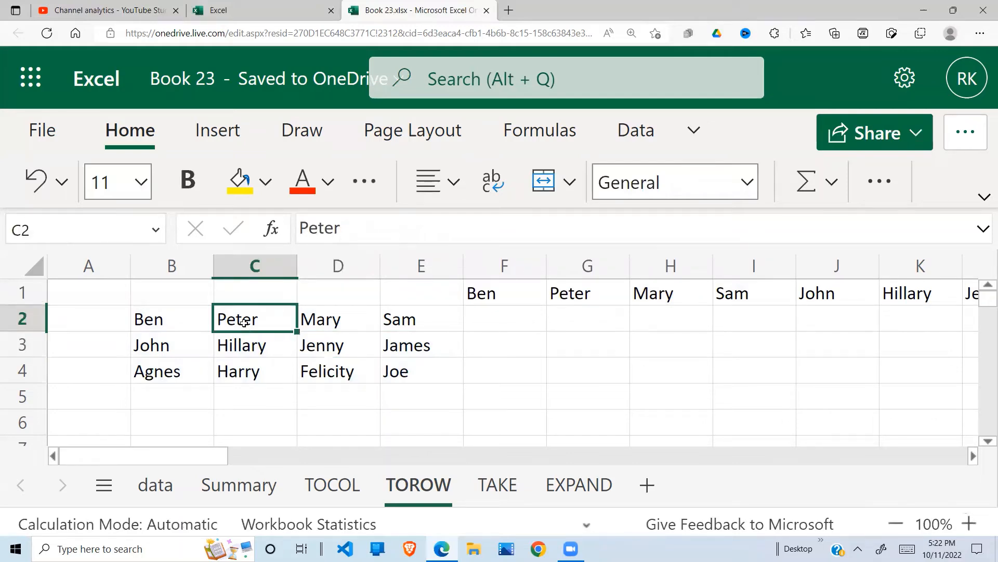
key(Delete)
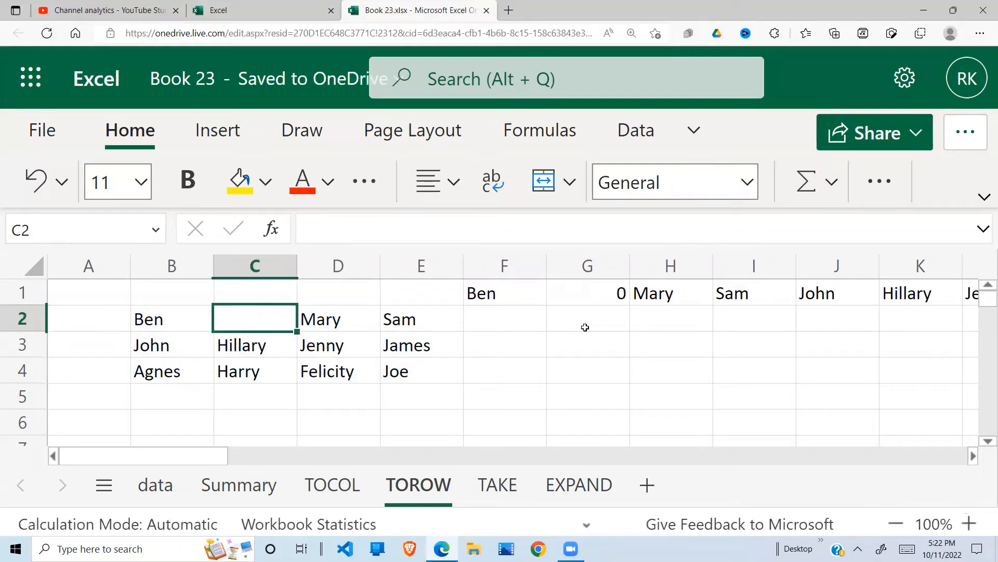
Enter the formula in G1 with 1 as its ignore argument, making it =TOROW(B2:E4,1).
click(617, 292)
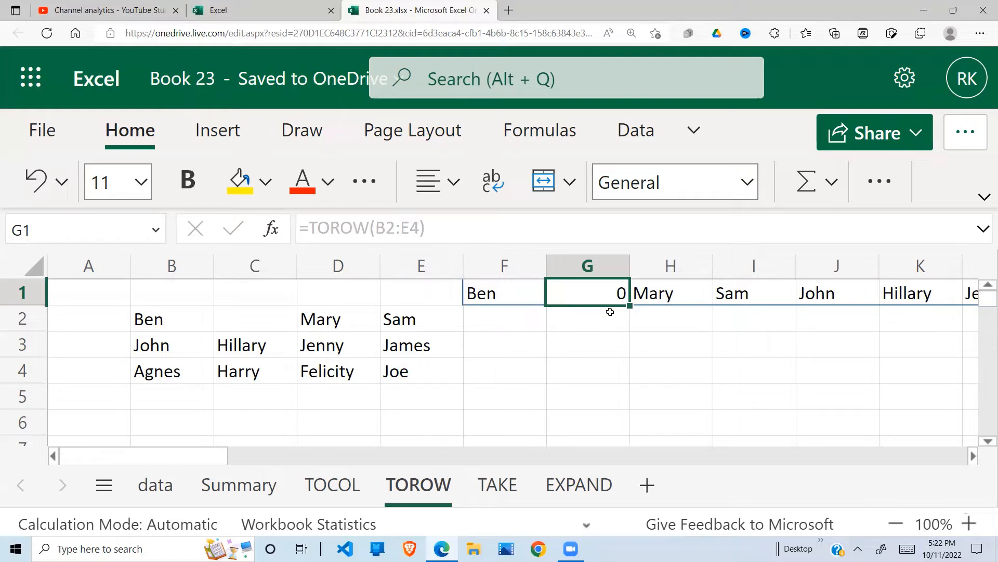
click(419, 227)
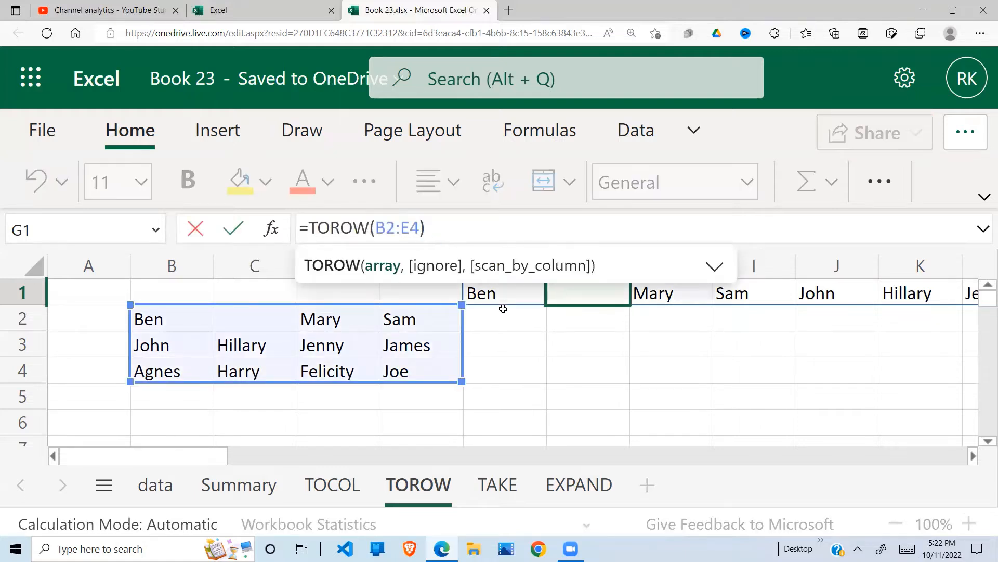
text(,)
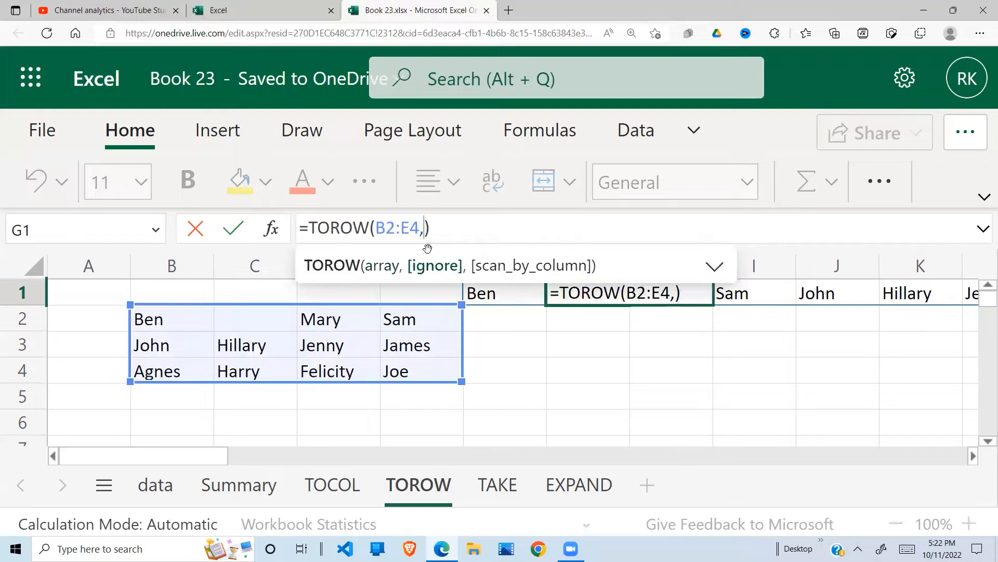
text(1)
key(Return)
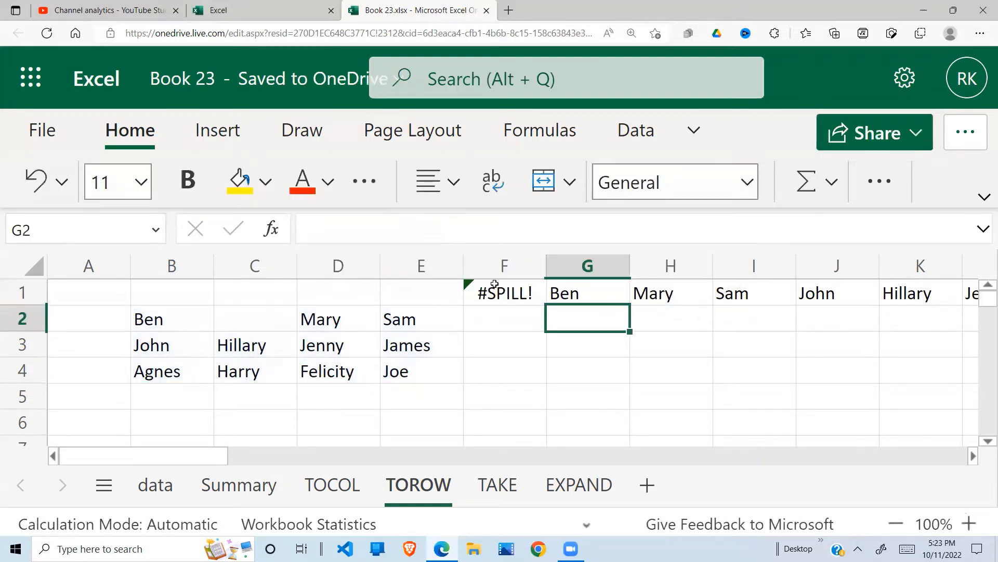
Insert a blank column before column G to separate the two TOROW formulas in row 1.
click(565, 292)
click(603, 268)
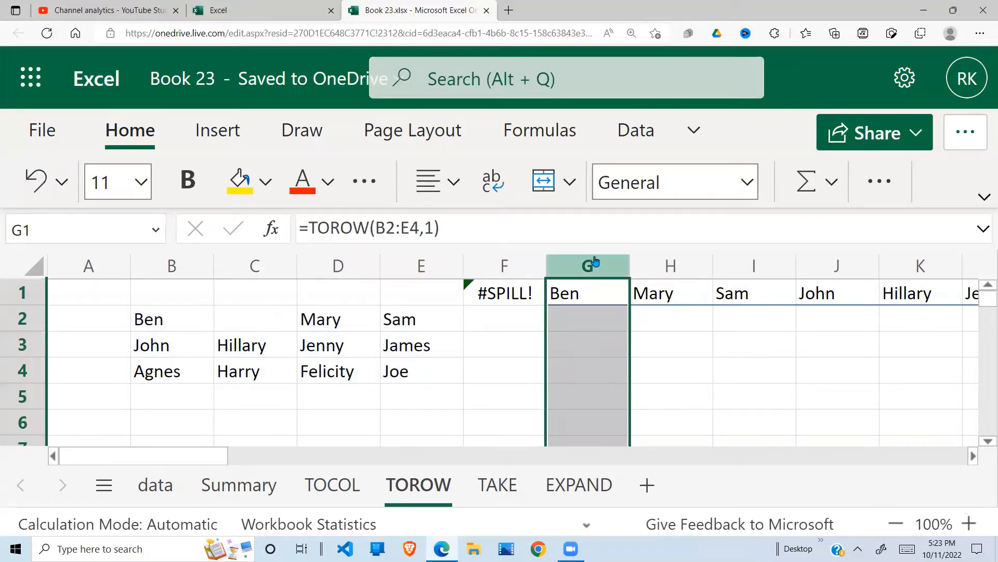
right_click(596, 263)
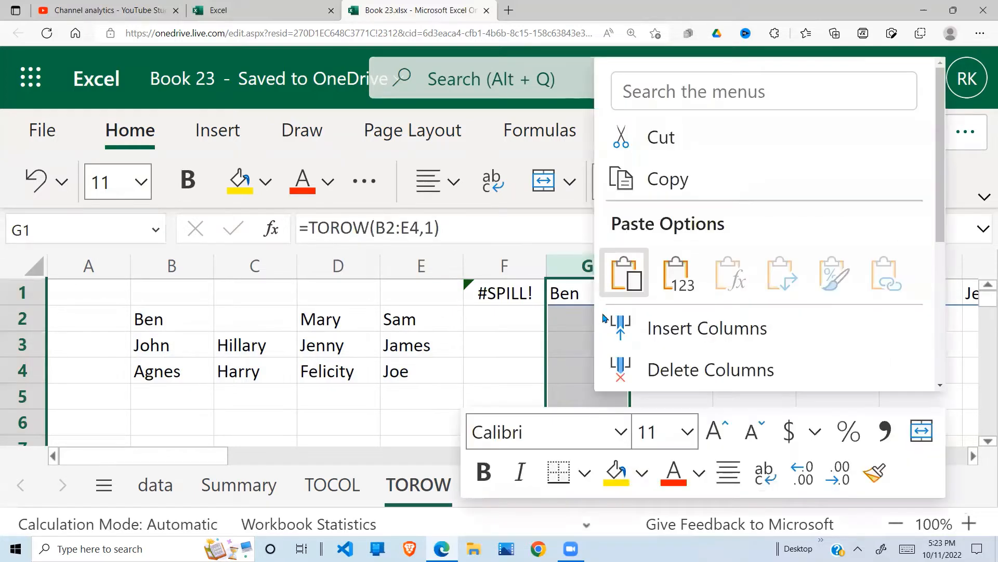
click(686, 329)
click(508, 363)
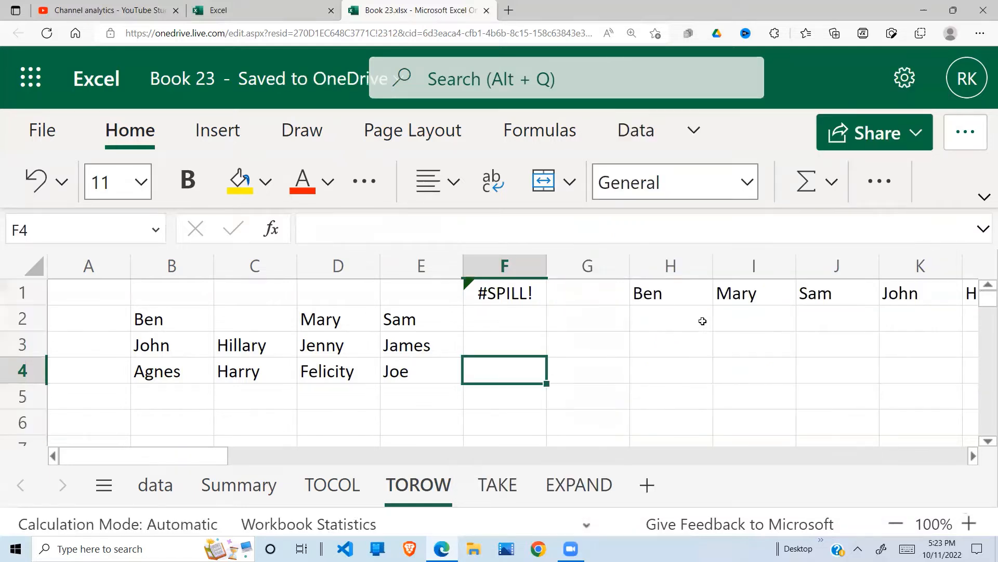
Try to insert another column before column I, inside the row of names spilled from H1.
click(665, 300)
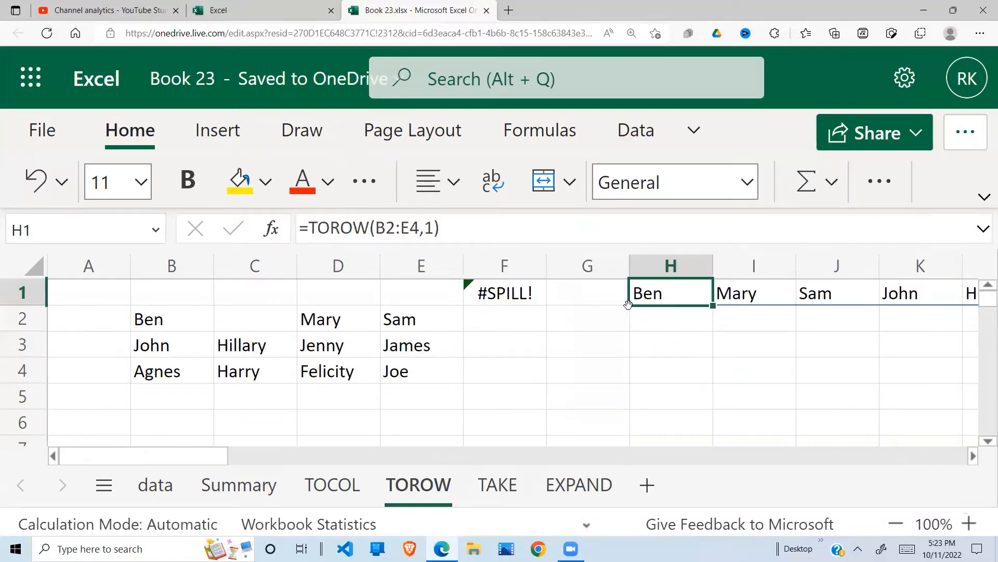
drag(628, 304, 548, 303)
click(652, 344)
click(760, 267)
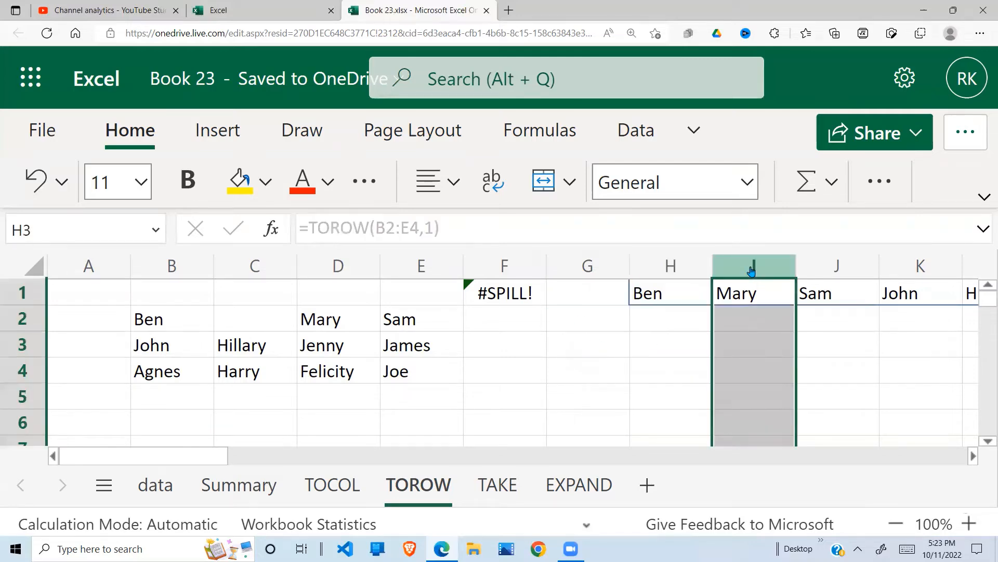
right_click(761, 267)
click(458, 328)
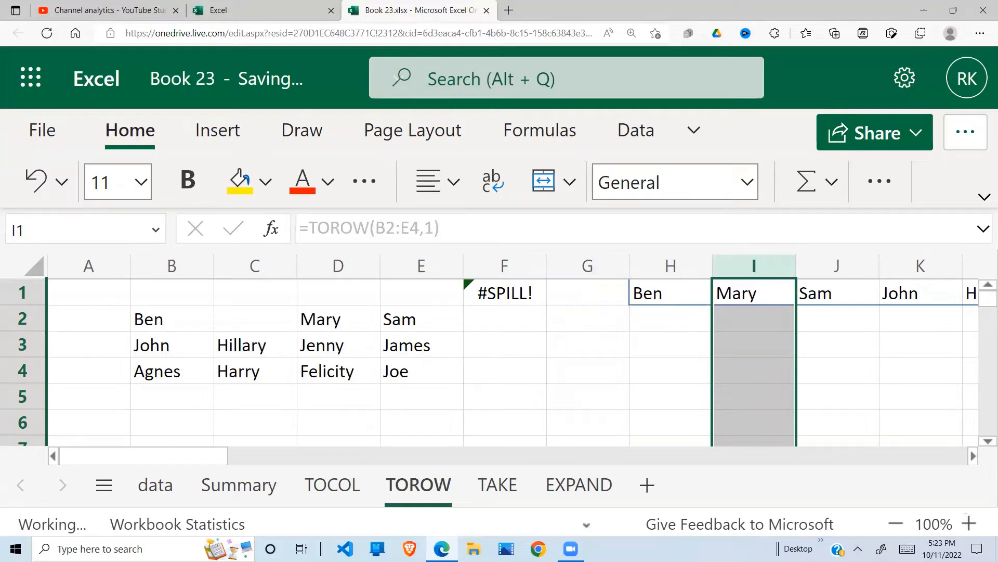
click(679, 317)
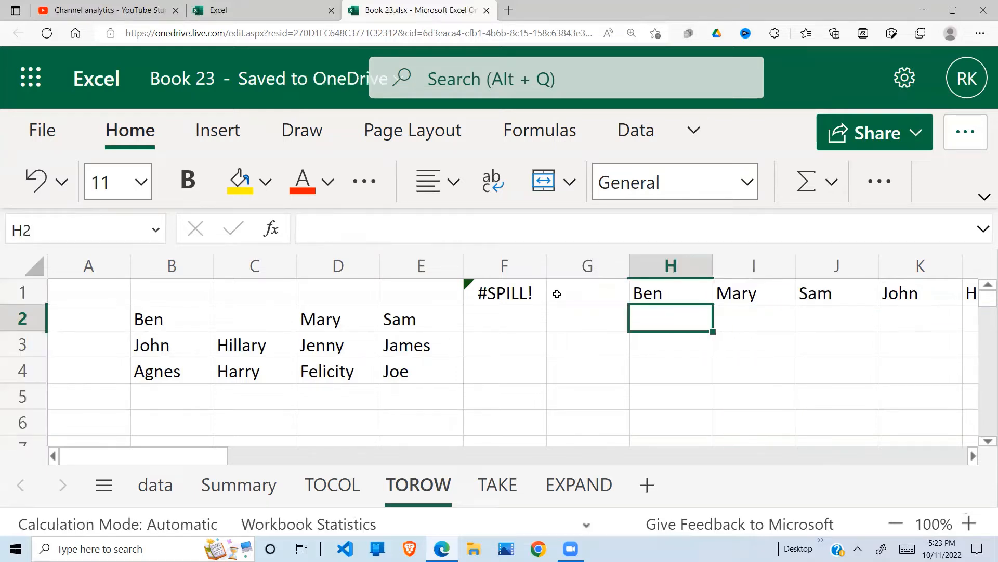
Compare the spill range of F1's formula with the names spilled across H1:R1.
click(534, 294)
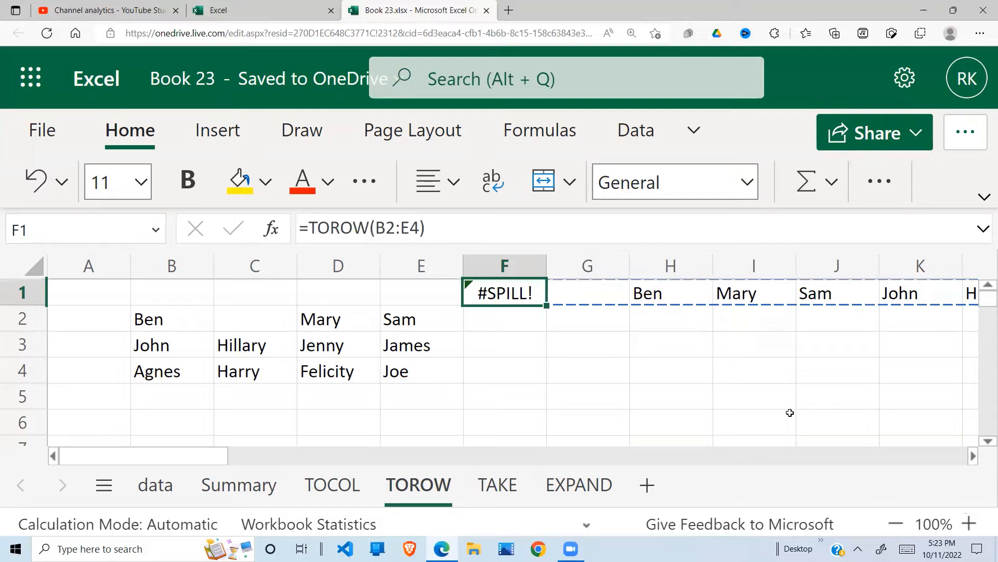
drag(813, 456, 142, 423)
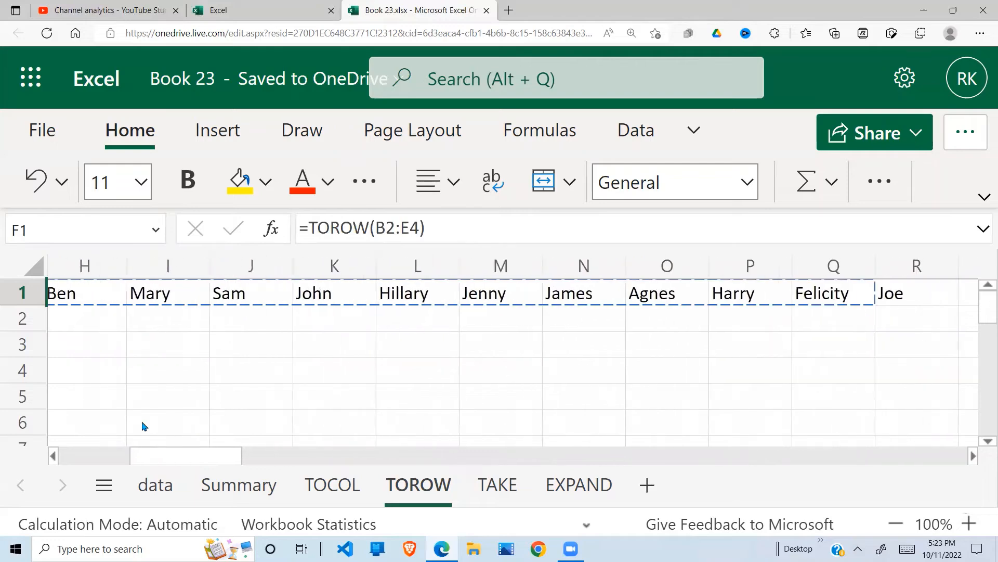
click(187, 368)
click(183, 293)
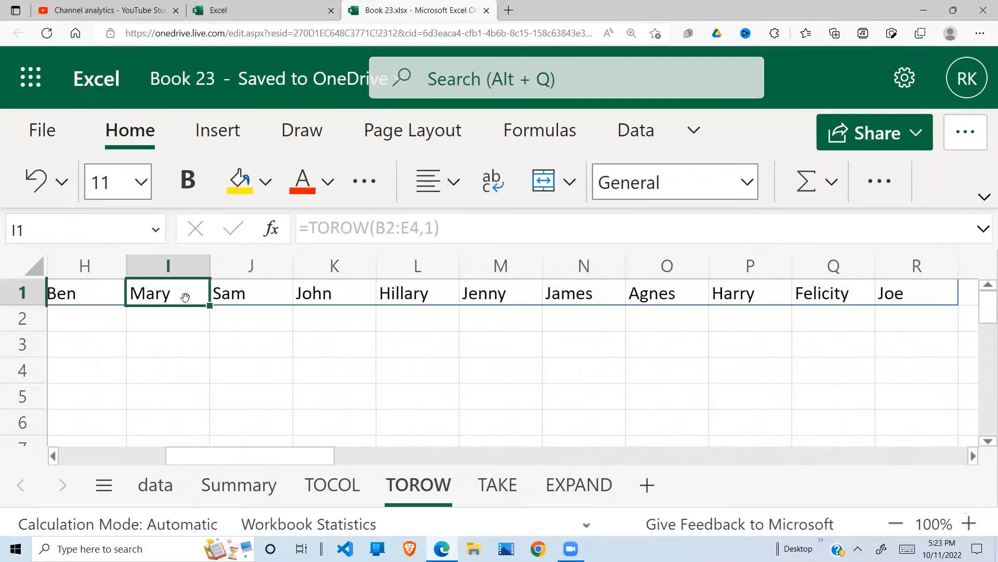
key(Left)
key(Left)
key(Left)
key(Left)
key(Right)
key(Right)
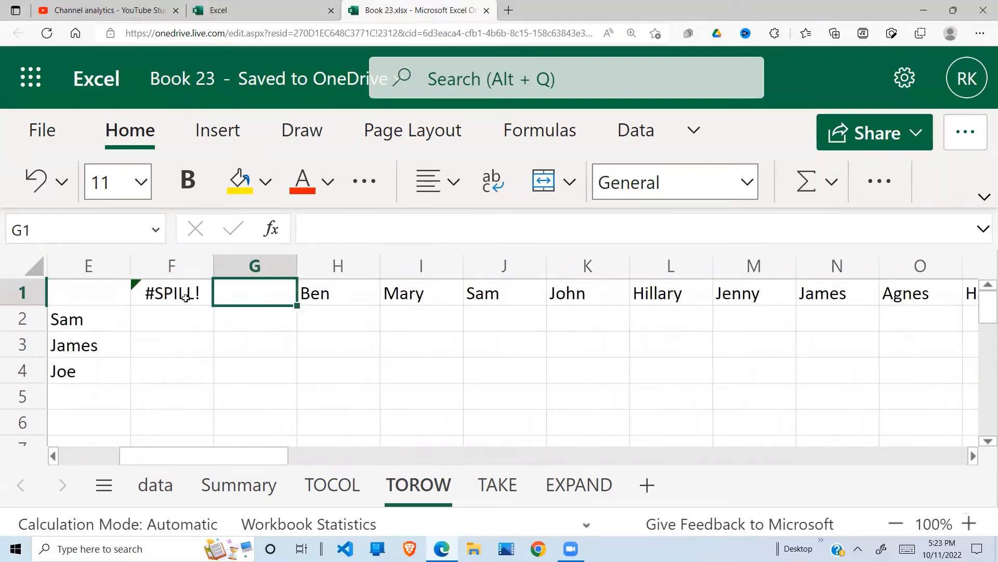
Delete the TOROW formulas in F1 and H1.
key(Left)
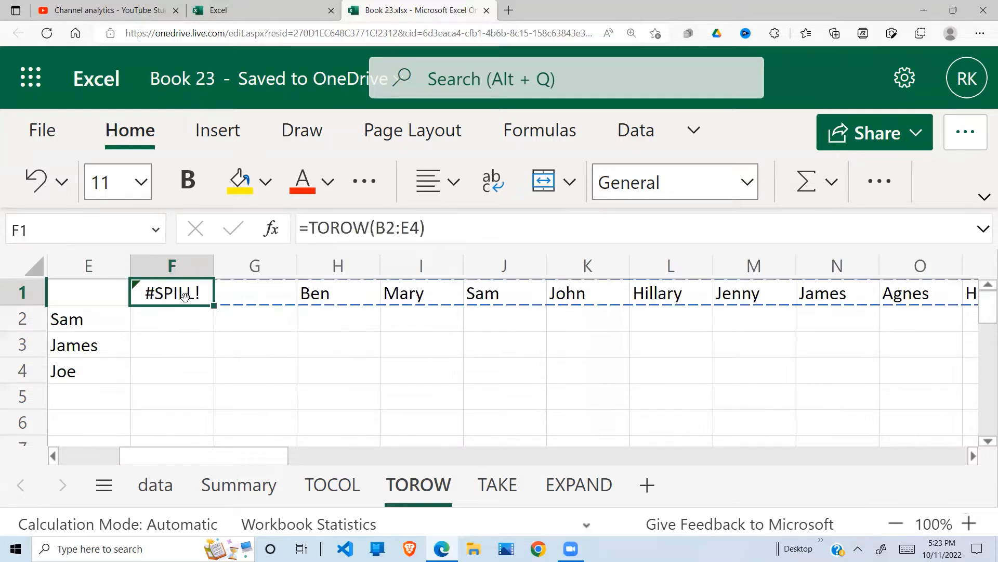
key(Delete)
click(314, 286)
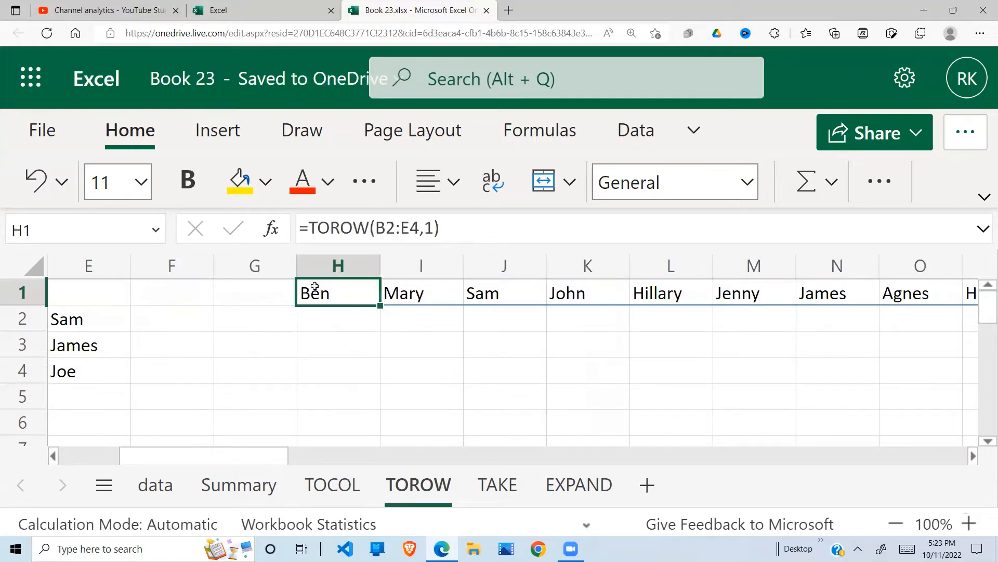
key(Delete)
Enter =TOROW(B2:E4,0) in F1, using 0 as the ignore argument.
click(180, 295)
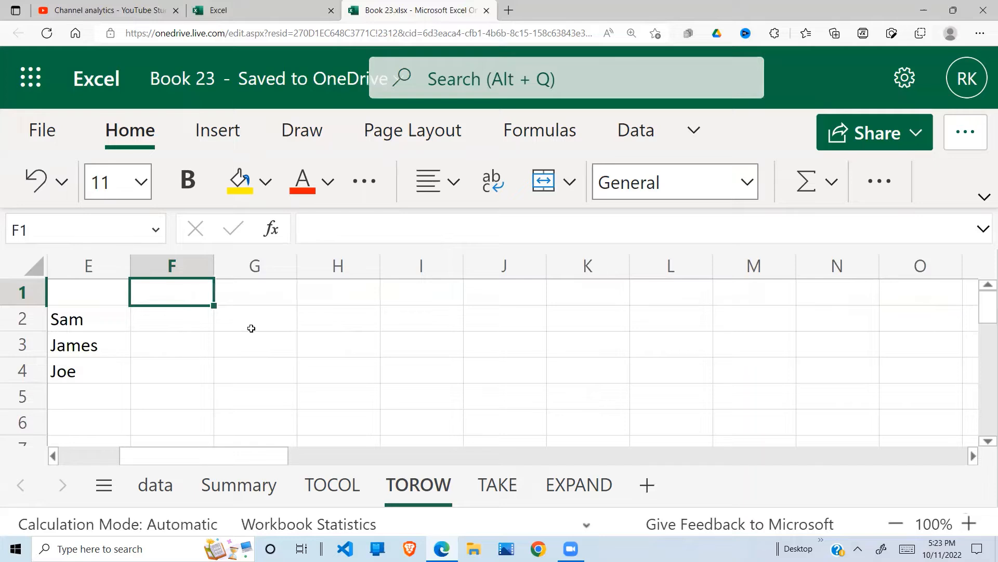
key(Left)
key(Left)
key(Left)
key(Left)
key(Left)
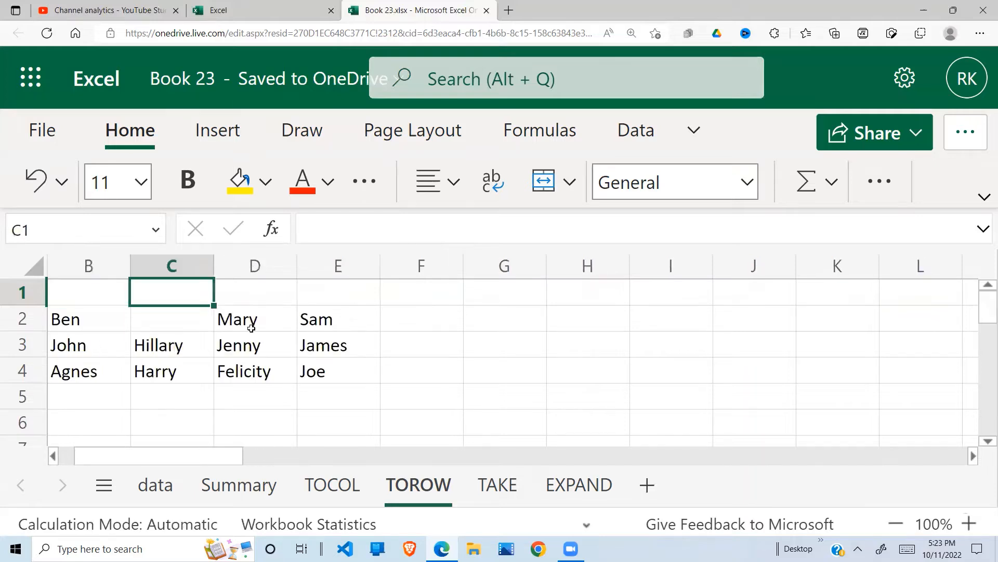
click(502, 298)
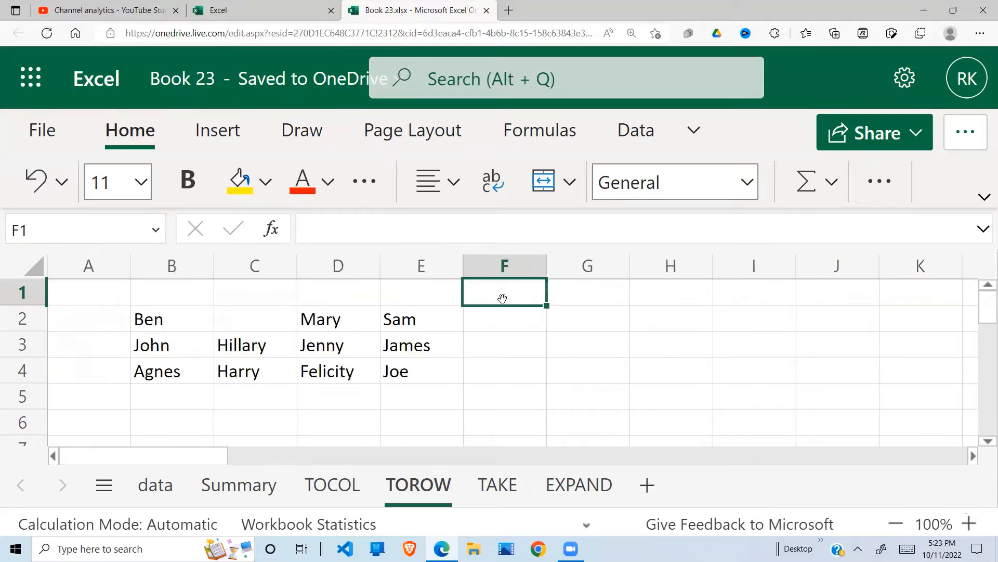
text(=t)
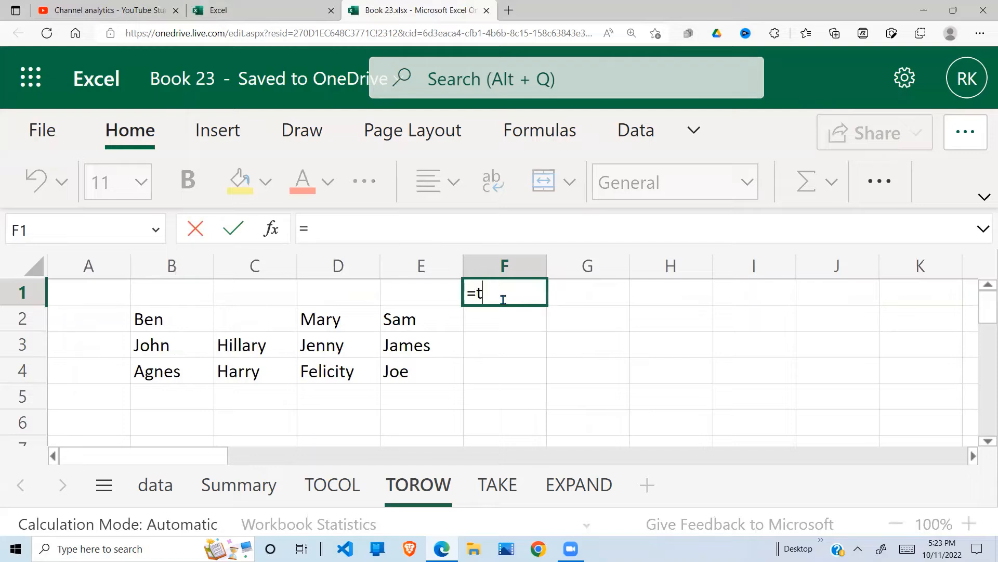
text(orow)
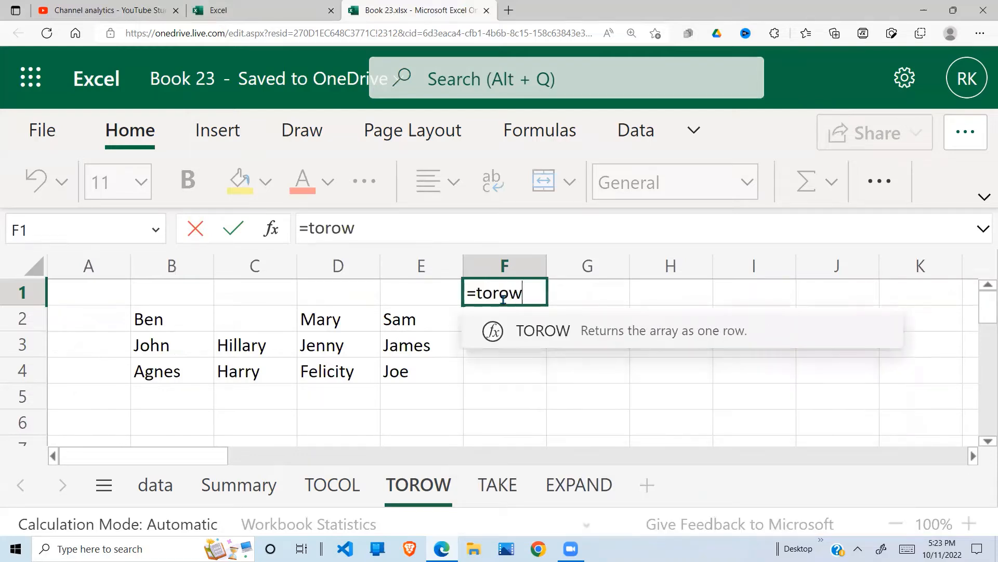
text(()
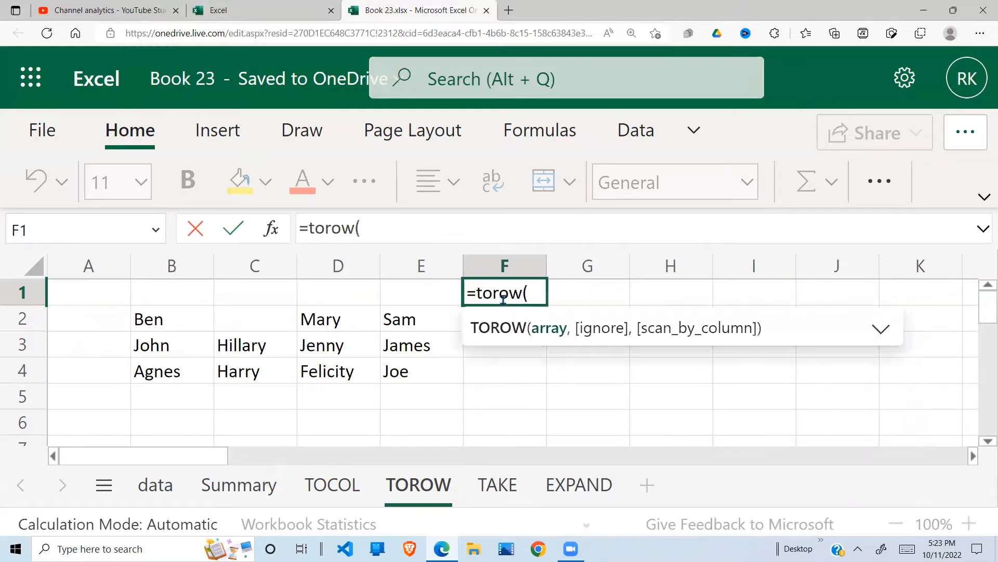
drag(197, 322, 389, 364)
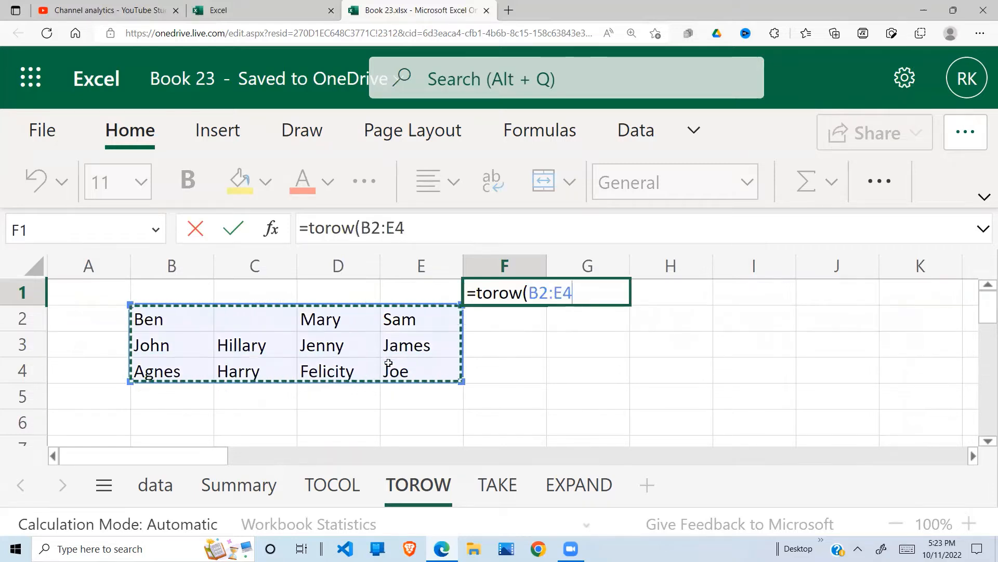
text(,)
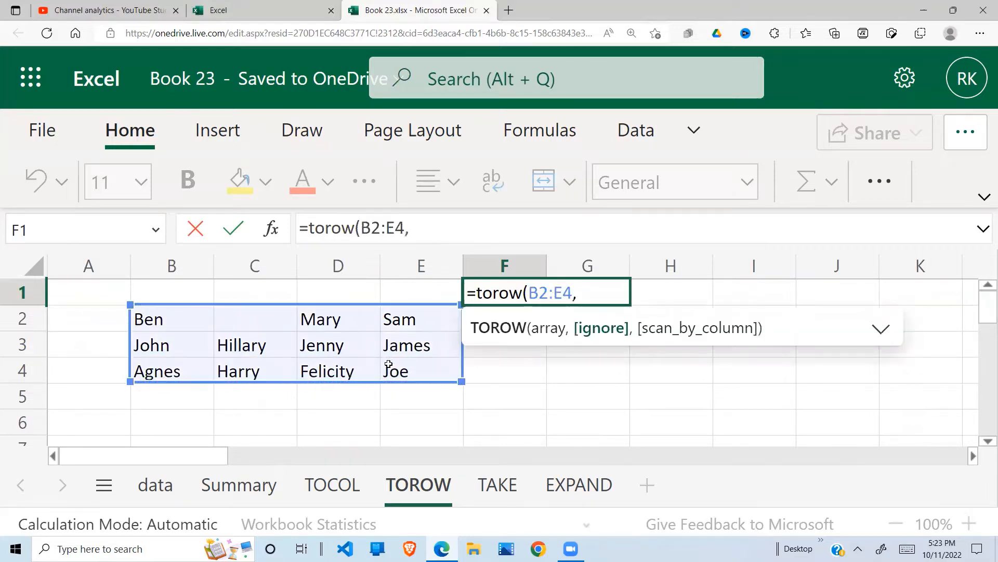
text(1)
key(BackSpace)
key(BackSpace)
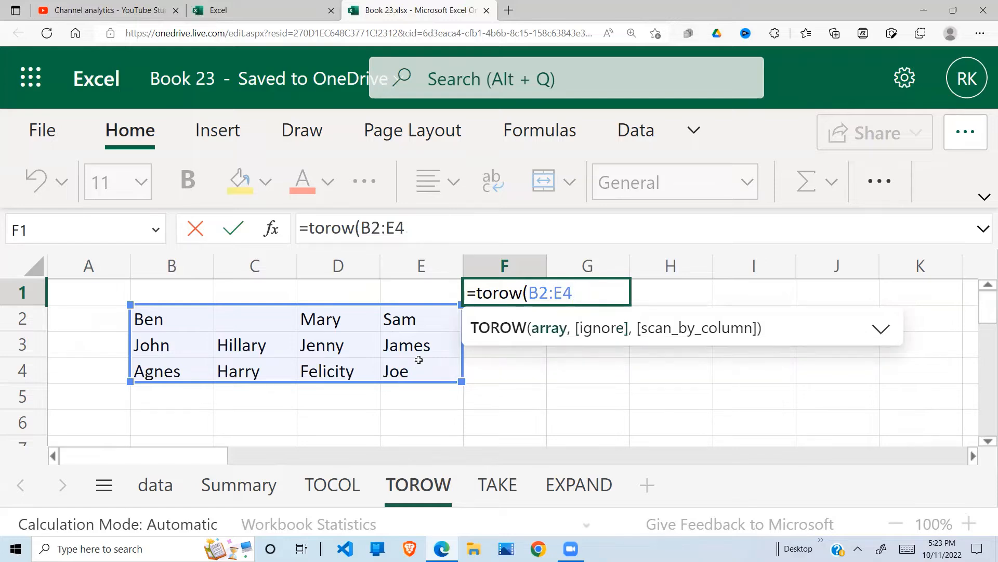
text(,0))
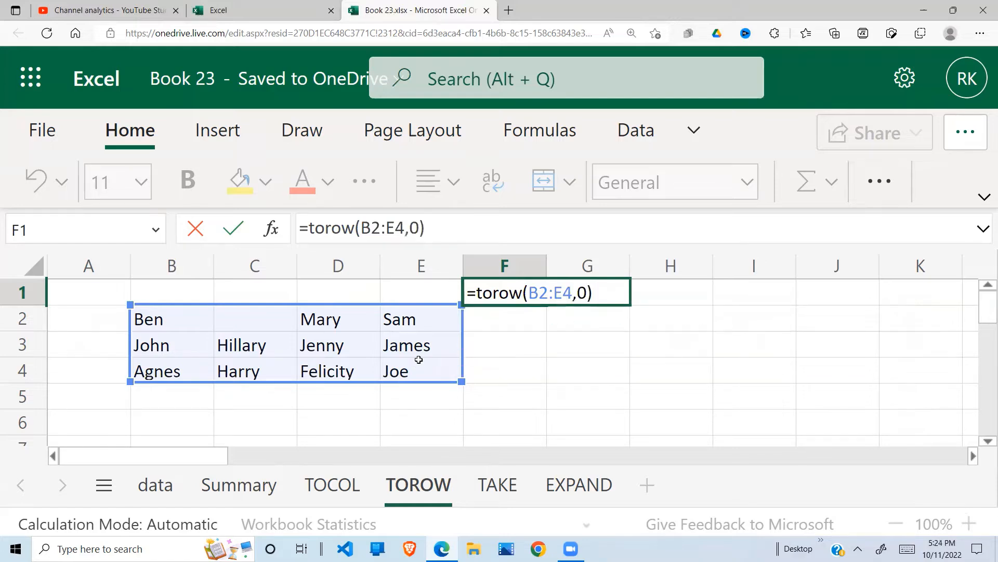
key(Return)
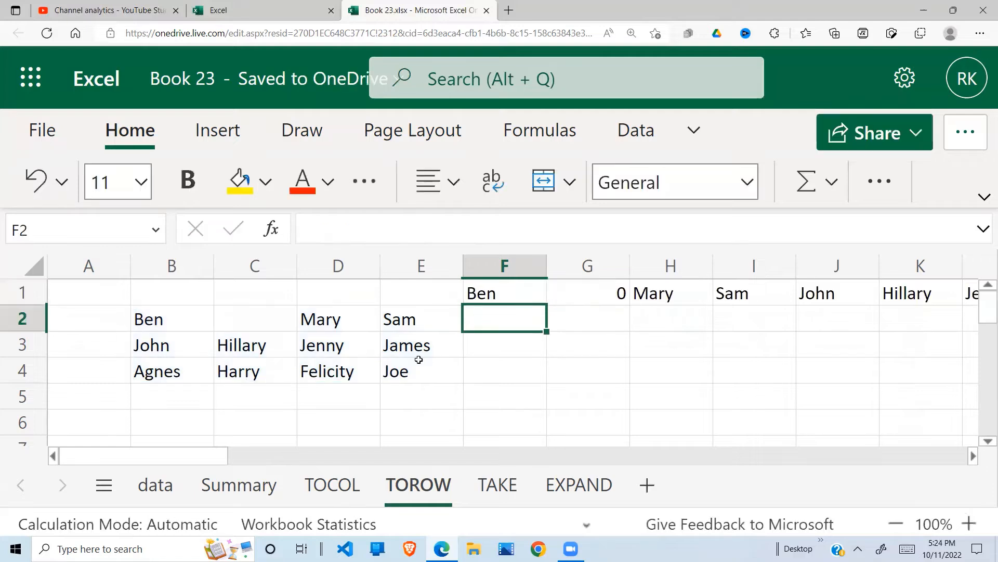
Check the spilled value in G1 and set the ignore argument of F1's formula to 1, making it =TOROW(B2:E4,1).
click(620, 281)
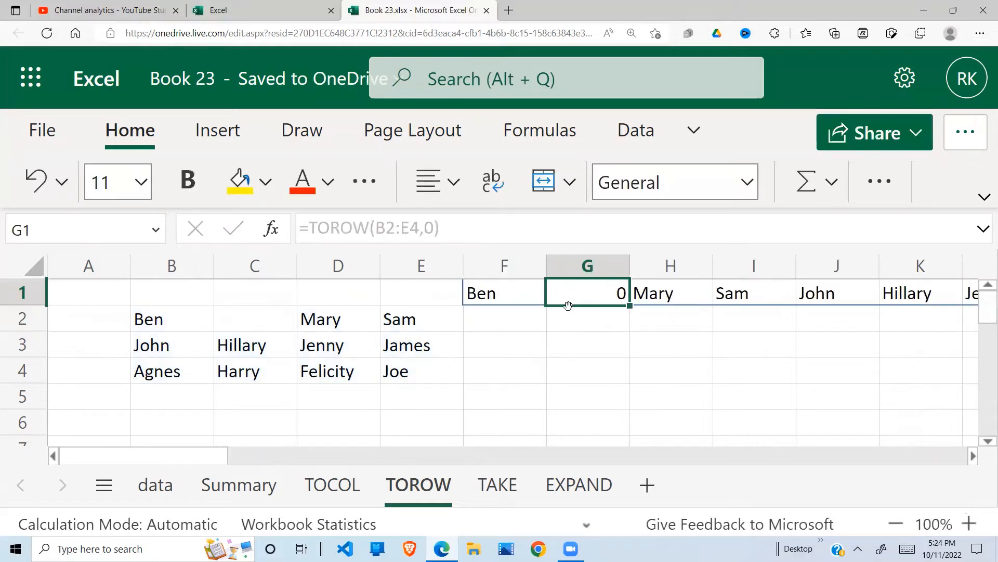
click(518, 293)
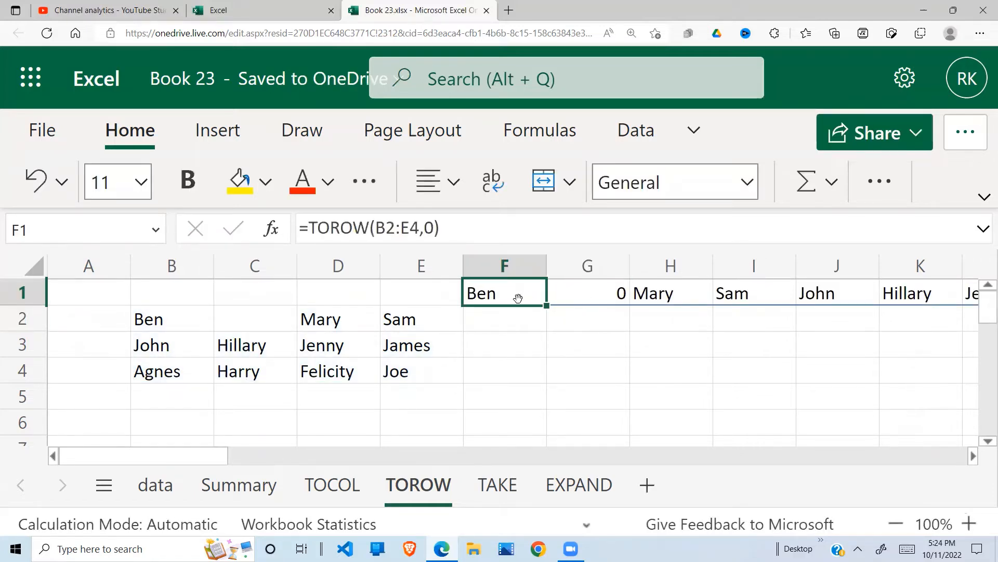
click(437, 230)
key(BackSpace)
text(1)
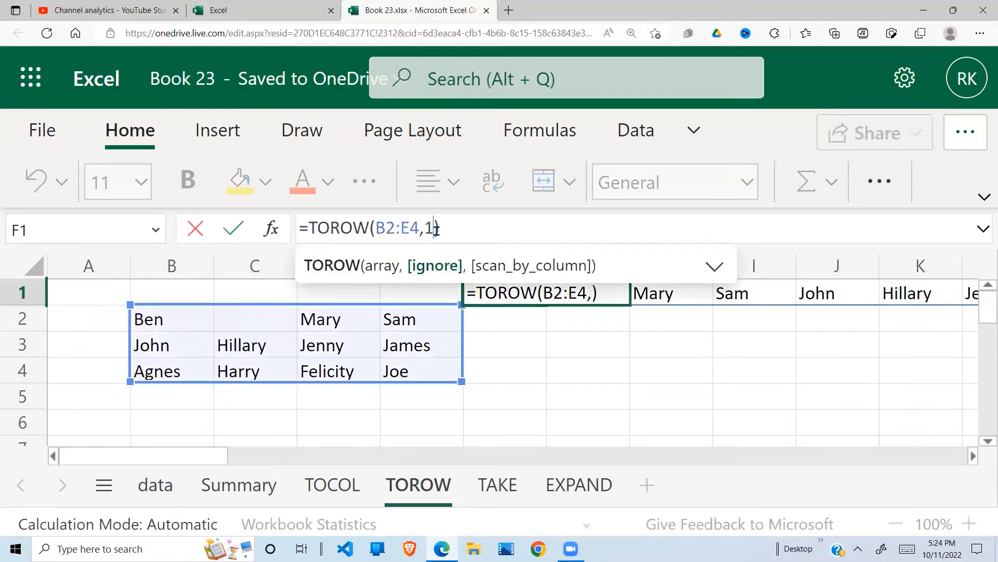
key(Return)
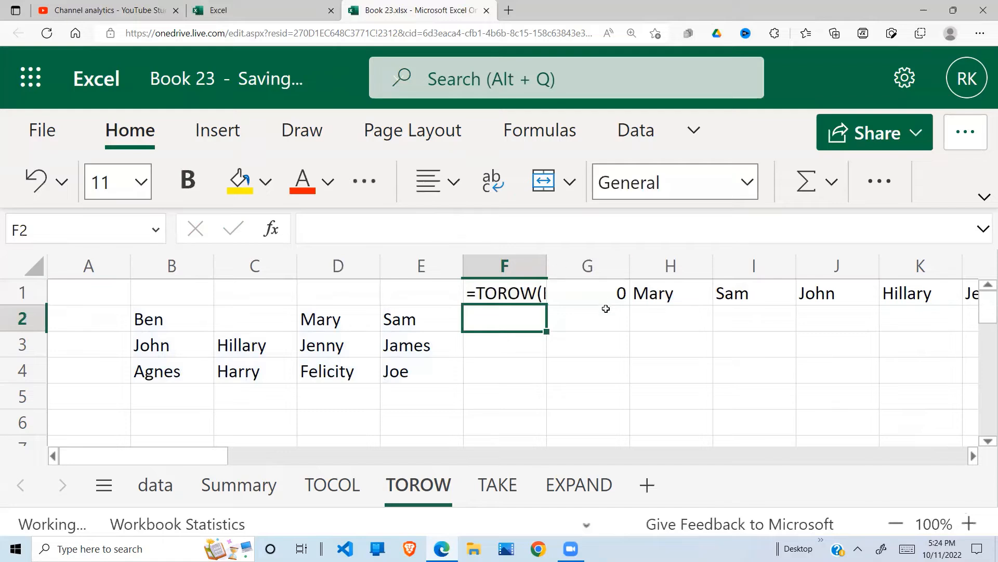
Compare the spilled names in F1:H1 with the source row B2:E2 and the source column B2:B4.
drag(537, 297, 680, 303)
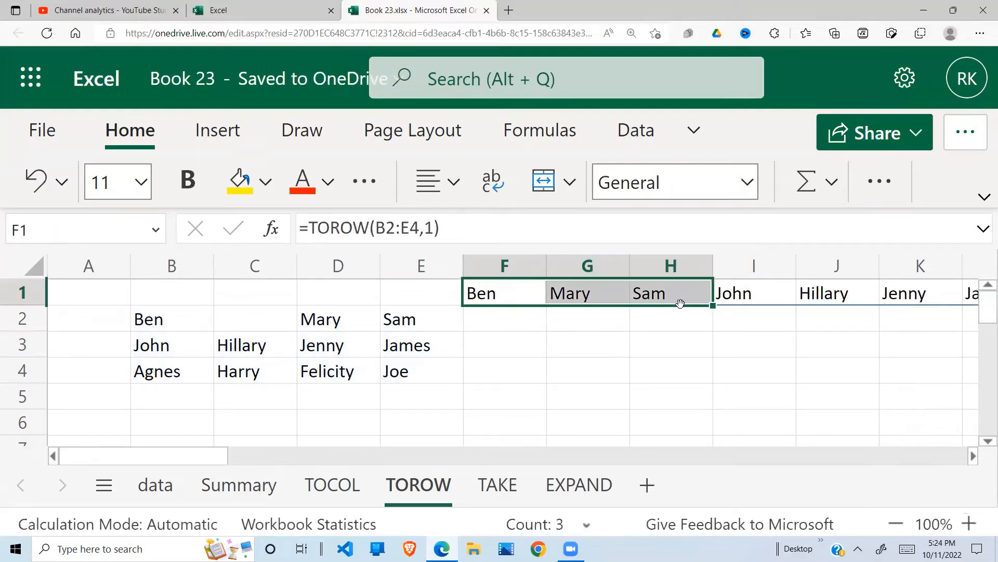
click(528, 310)
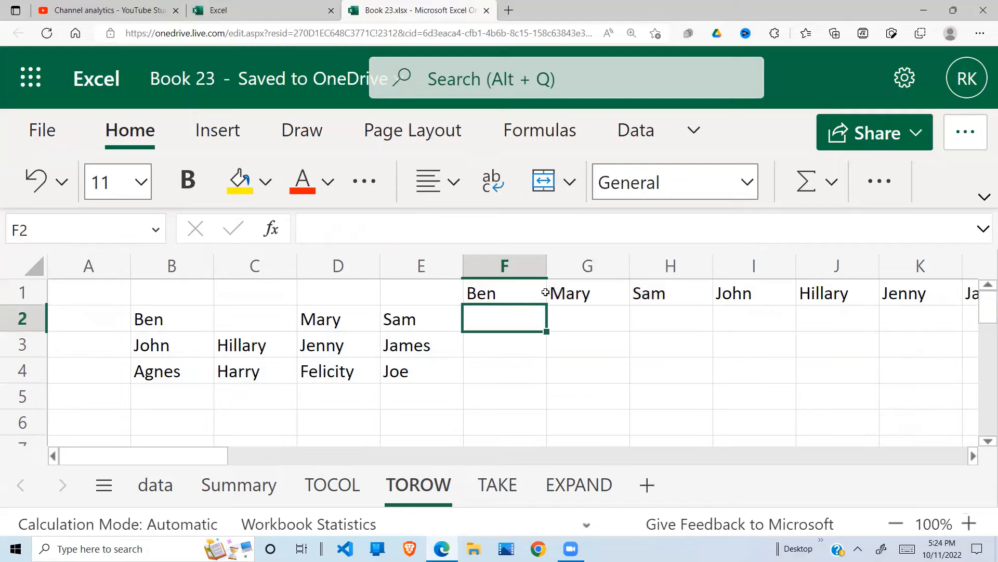
click(515, 290)
drag(515, 289, 650, 295)
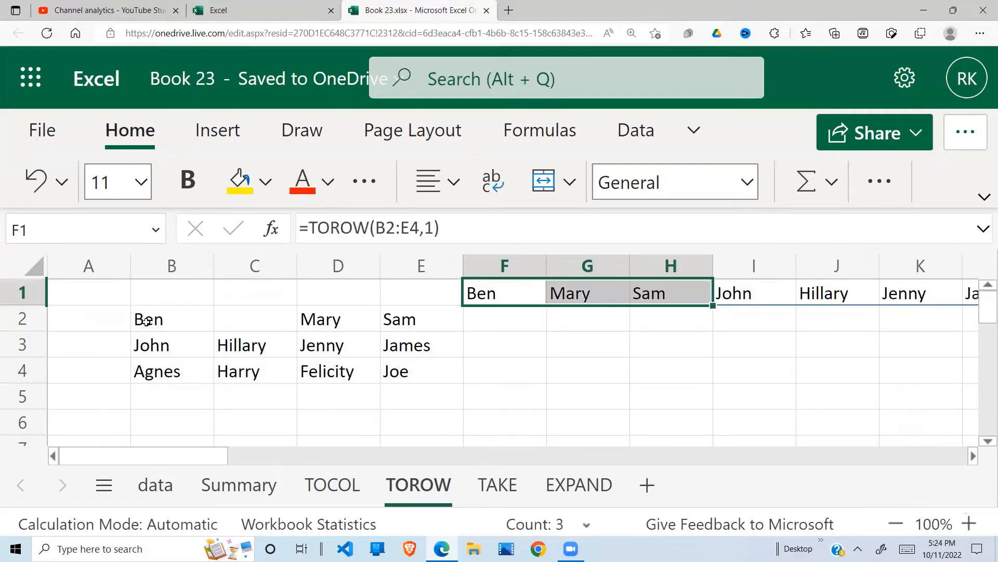
drag(150, 315, 403, 317)
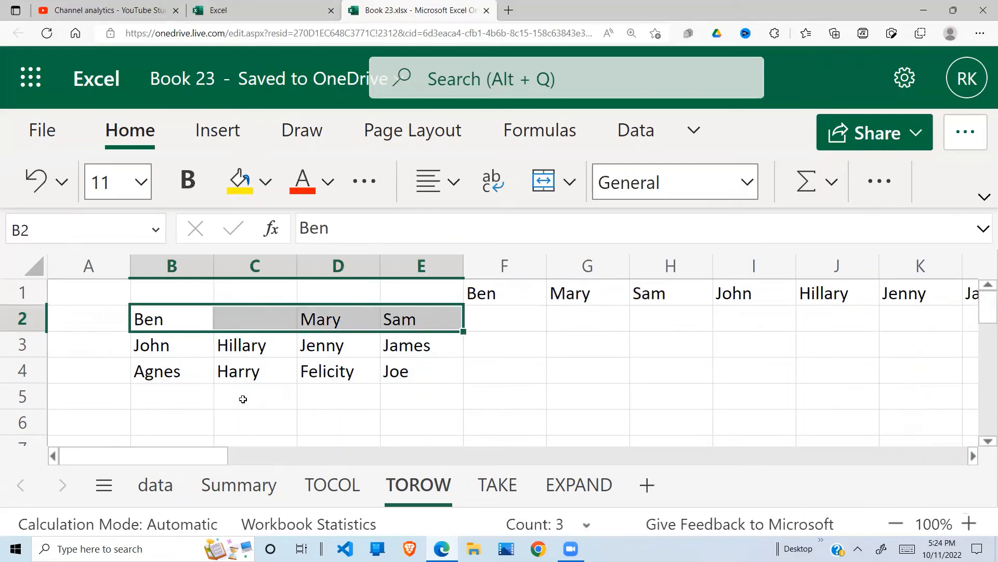
click(245, 397)
drag(145, 321, 158, 372)
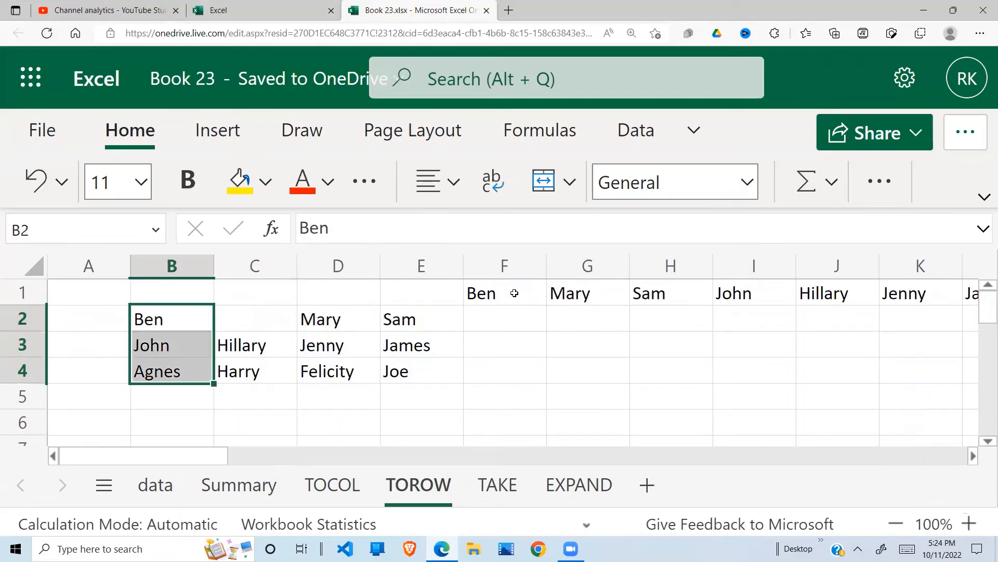
Add TRUE as the scan_by_column argument of F1's formula, making it =TOROW(B2:E4,1,TRUE).
click(504, 296)
click(431, 227)
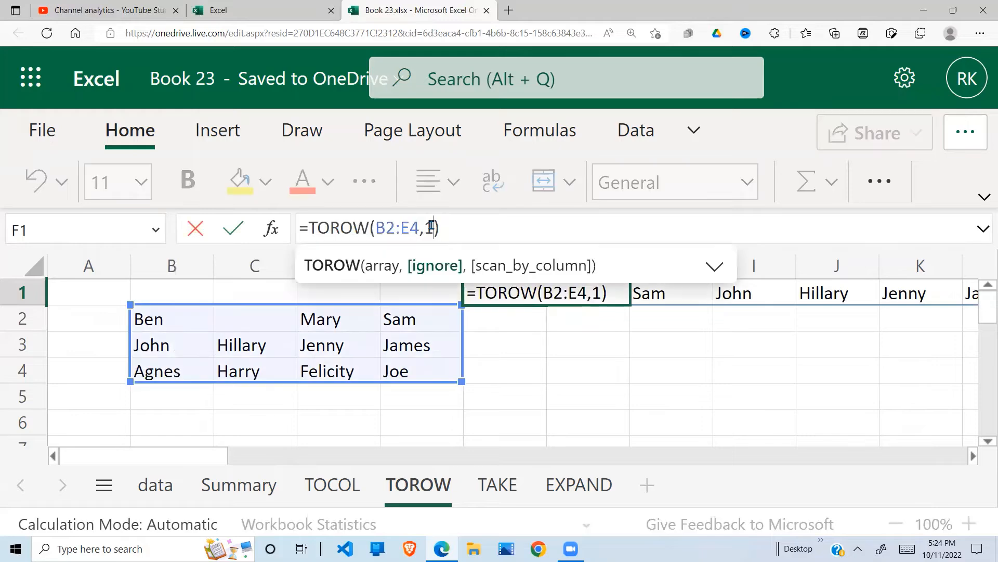
text(,)
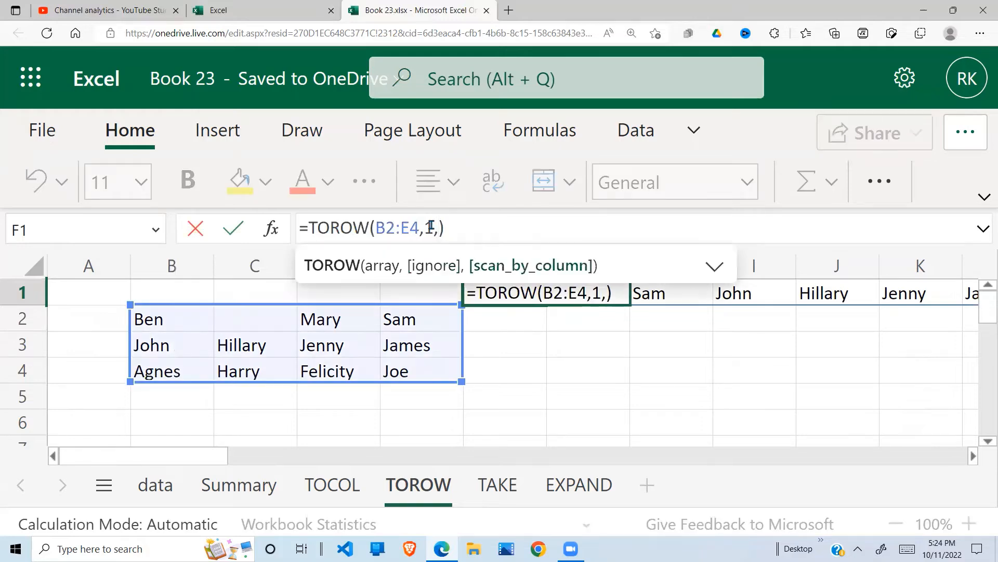
text(truw)
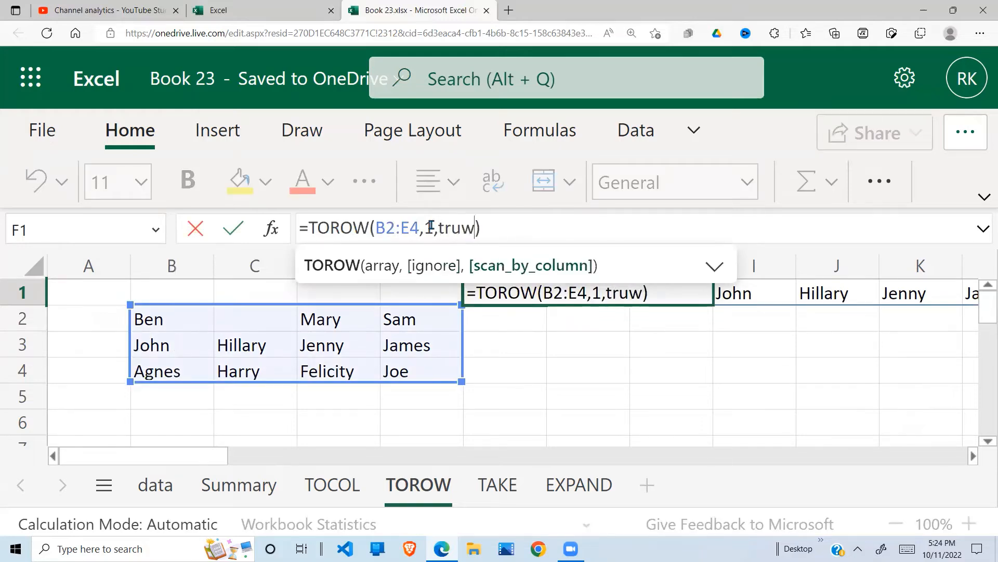
key(BackSpace)
text(e)
key(Return)
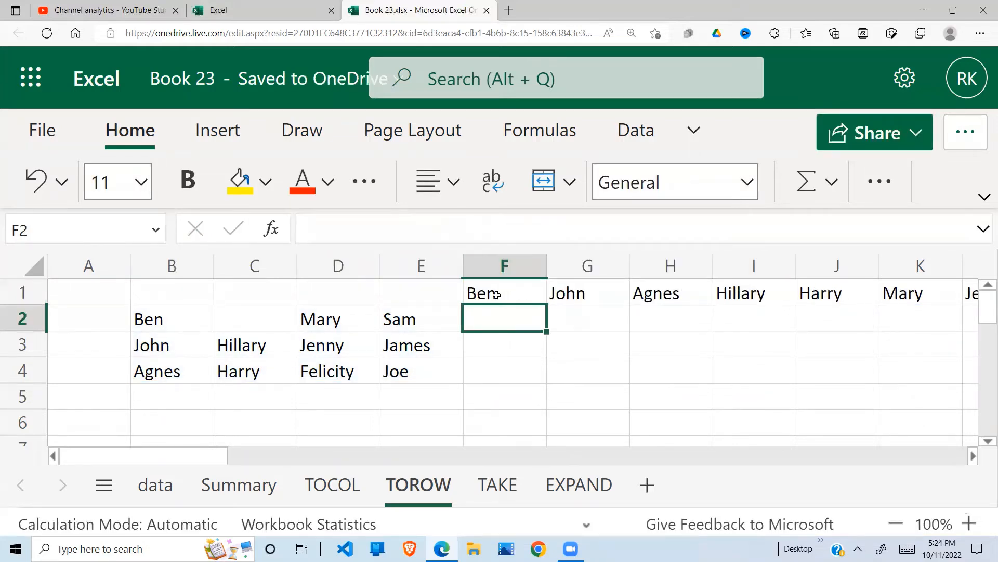
Compare the spilled names in row 1 from F1 onward with source columns B2:B4 and C3:C4, then check F1's formula.
drag(496, 295, 661, 297)
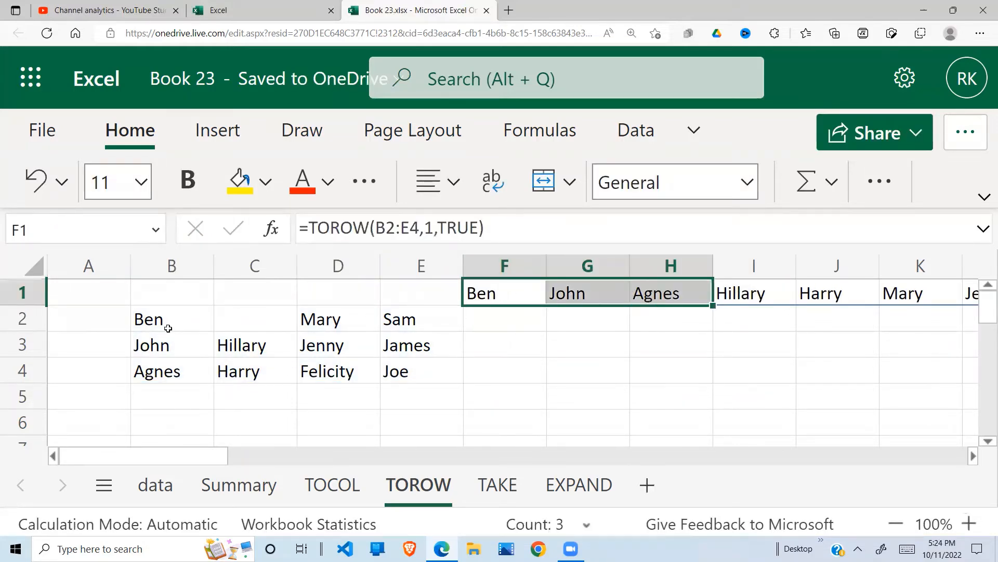
drag(167, 328, 167, 376)
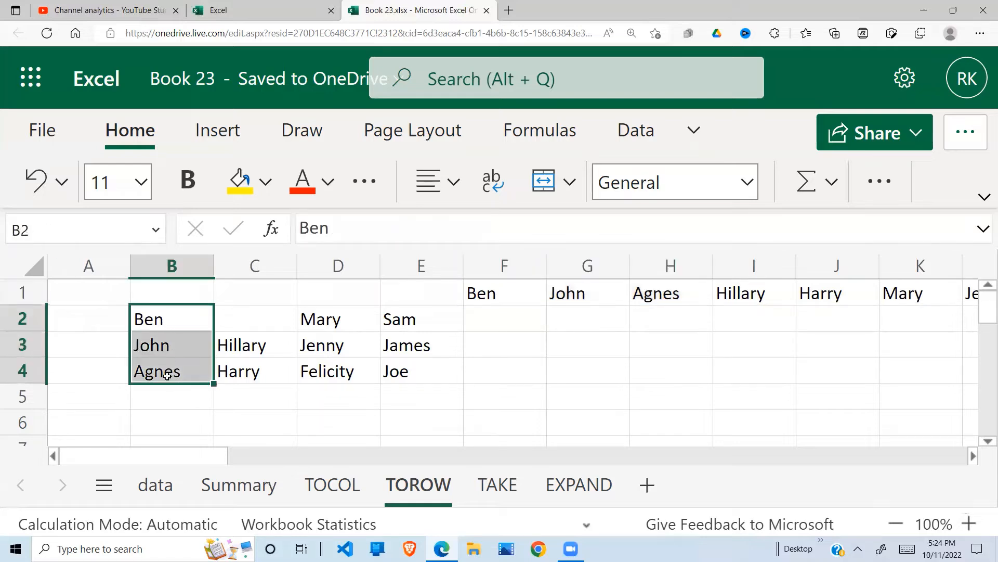
drag(508, 297, 682, 298)
drag(252, 354, 249, 371)
click(722, 302)
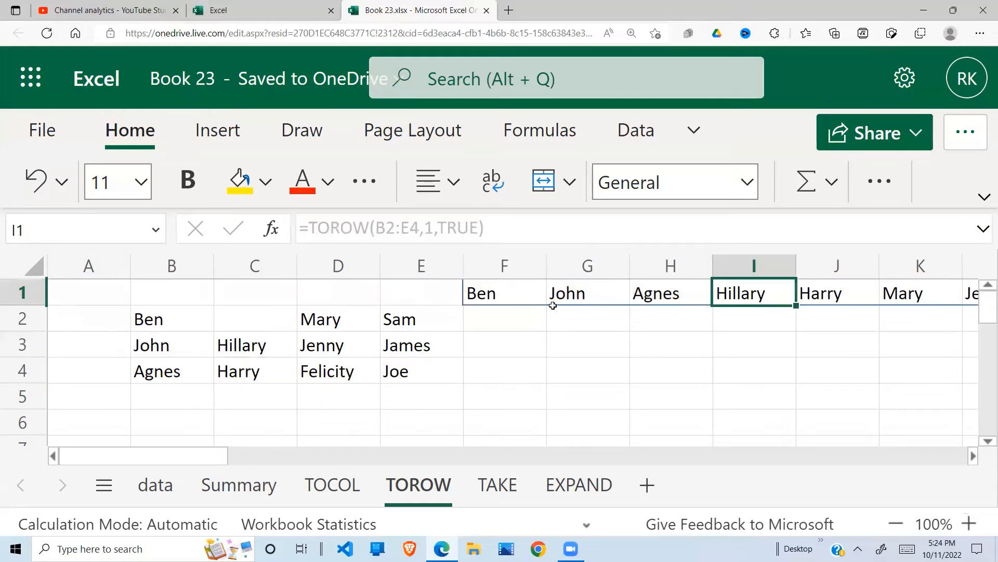
click(496, 294)
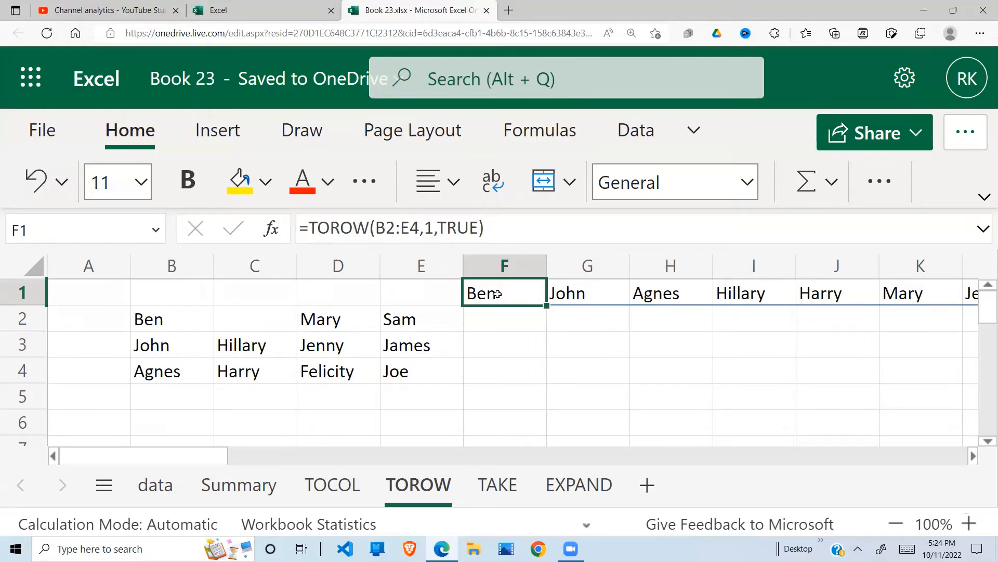
Switch to the TAKE sheet and reduce the browser zoom, dismissing the cell deletion dialog.
click(497, 485)
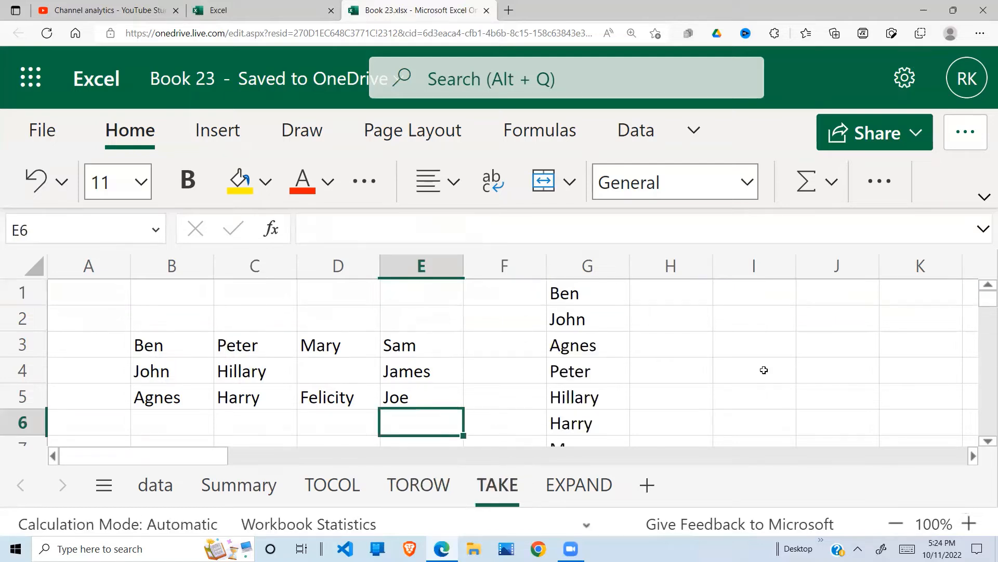
key(ctrl+minus)
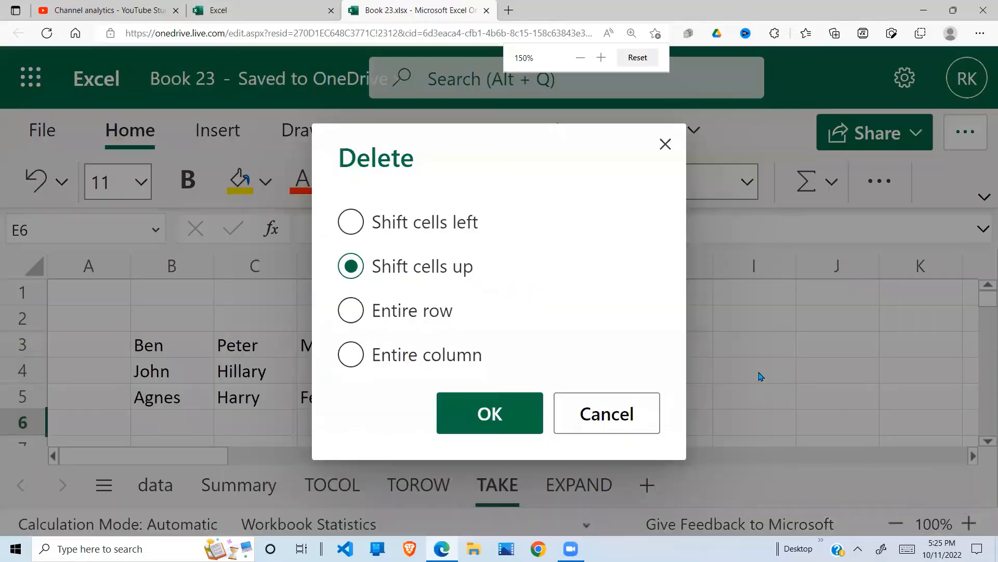
key(ctrl+minus)
key(ctrl+minus)
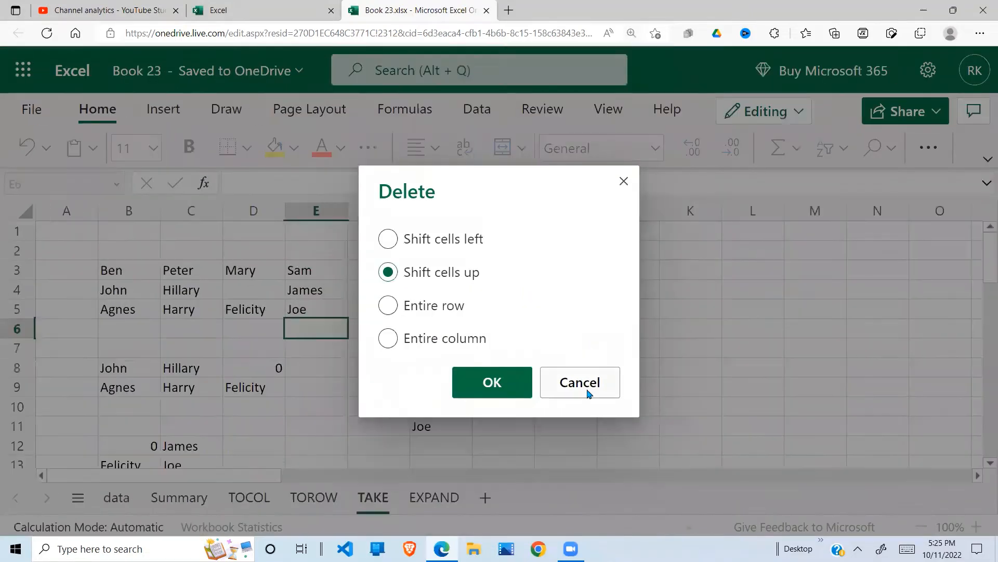
click(526, 392)
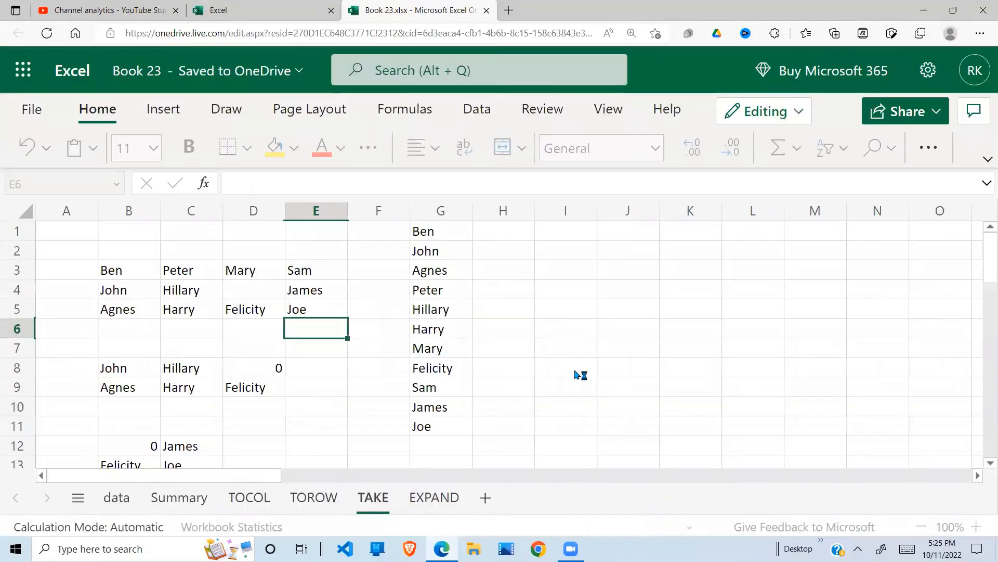
Clear the existing list of names in G1:G11 on the TAKE sheet.
click(442, 271)
click(294, 269)
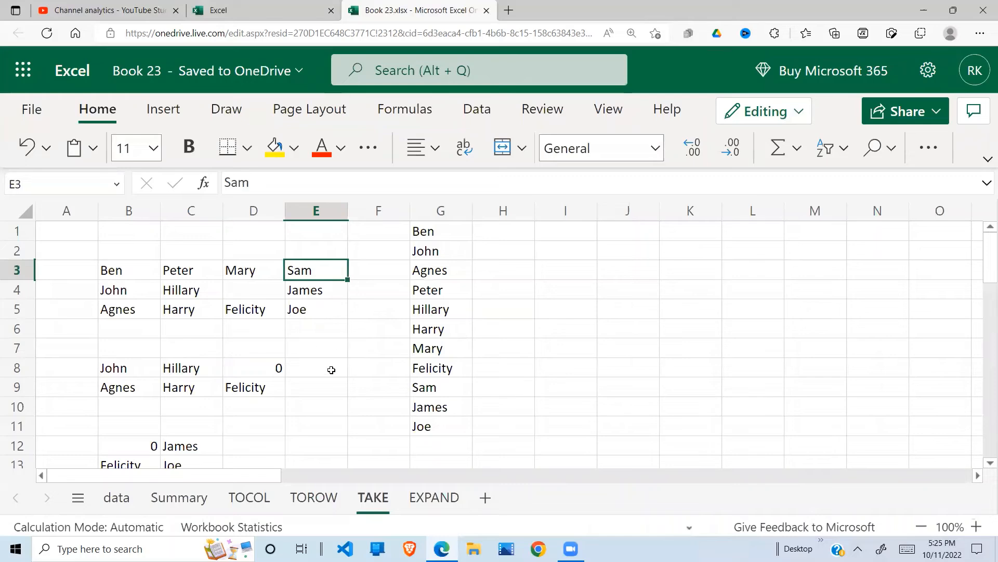
click(273, 409)
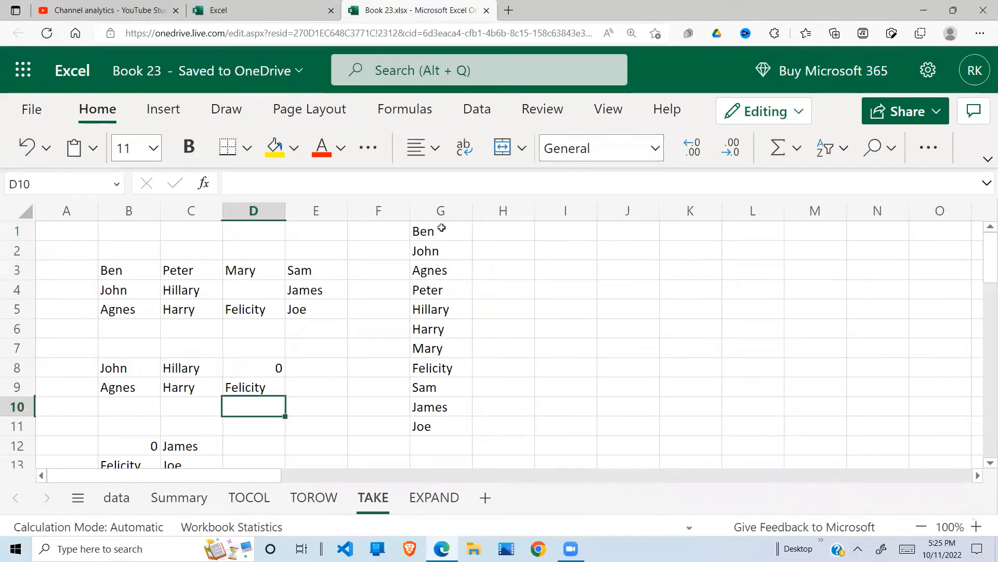
drag(442, 230, 424, 427)
key(Delete)
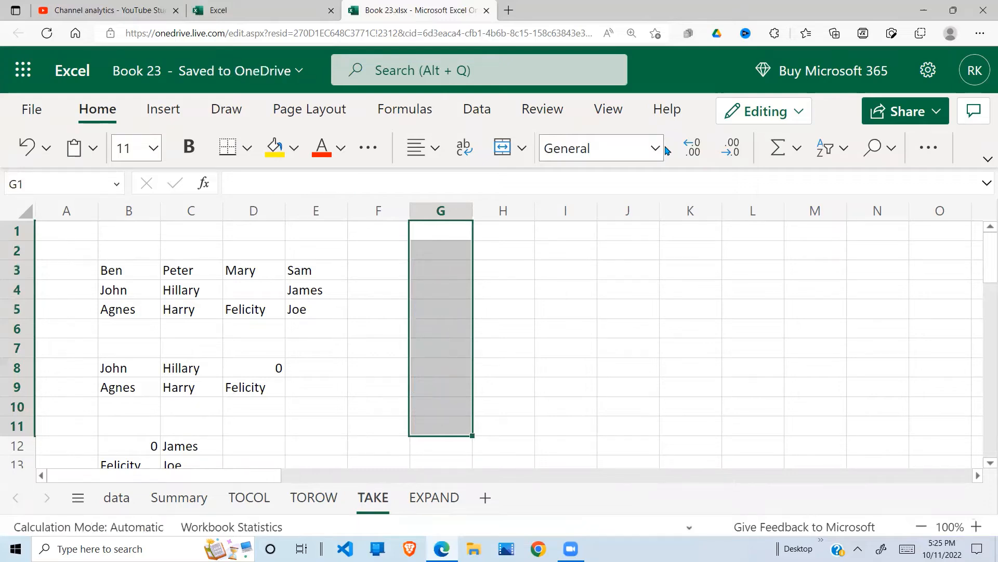
Enter =TAKE(B3:E5,2,3) in G3 to return the first two rows and three columns of the name table.
click(435, 258)
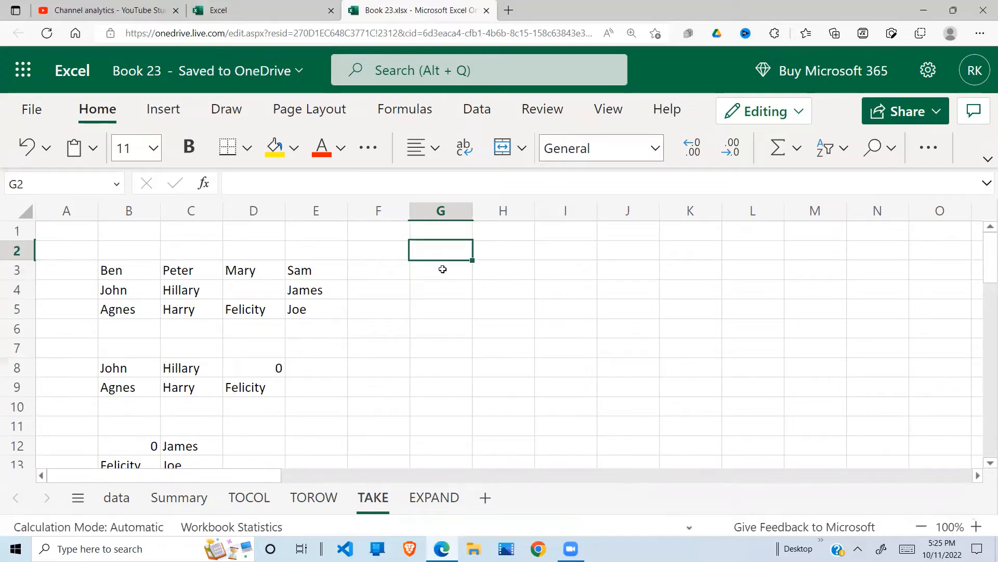
click(442, 268)
text(=)
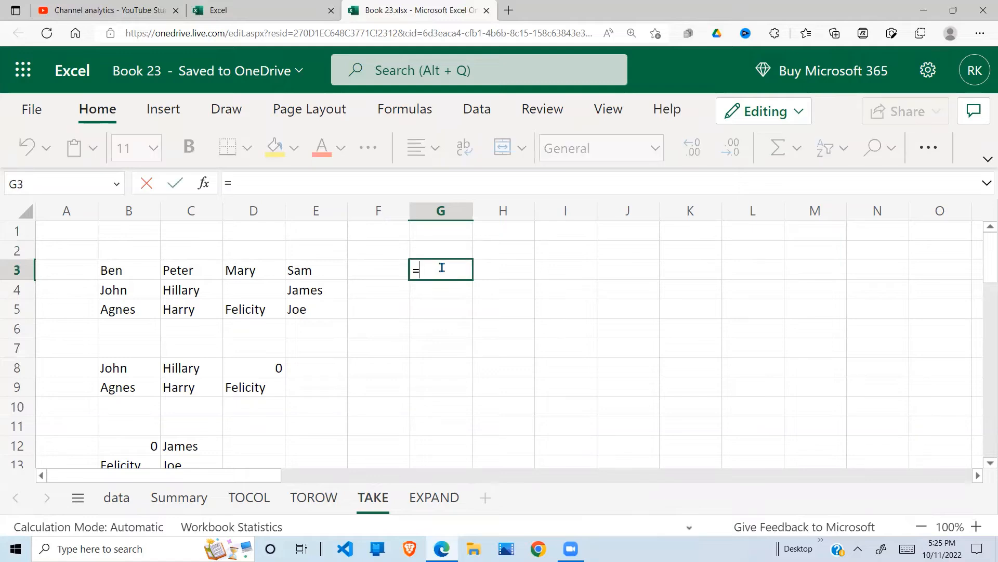
text(t)
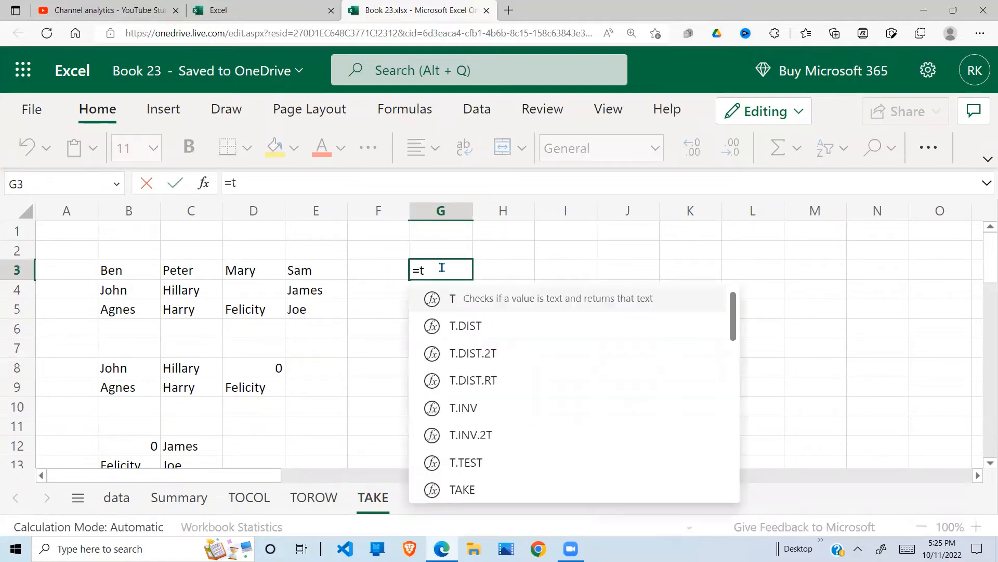
text(ake()
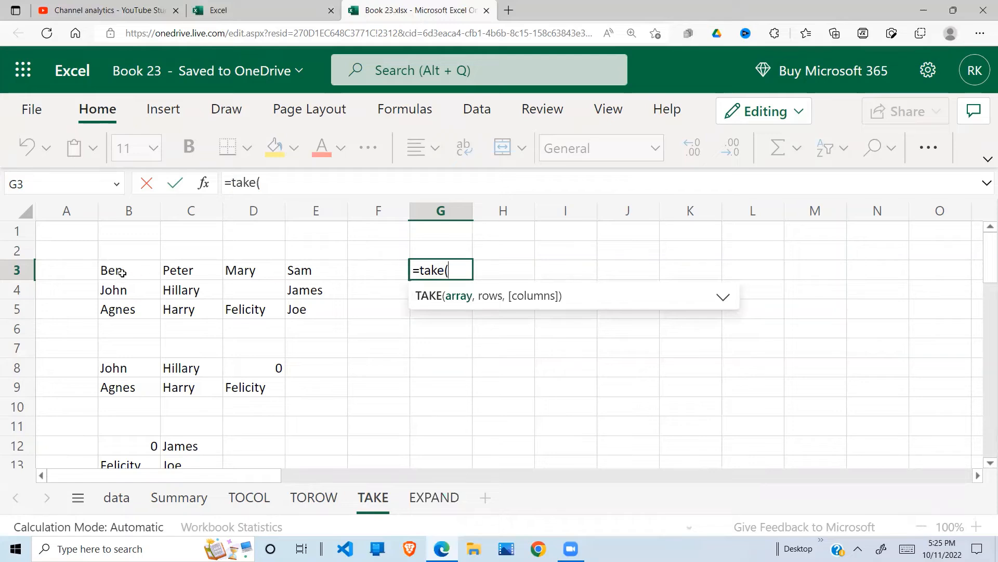
drag(117, 271, 302, 312)
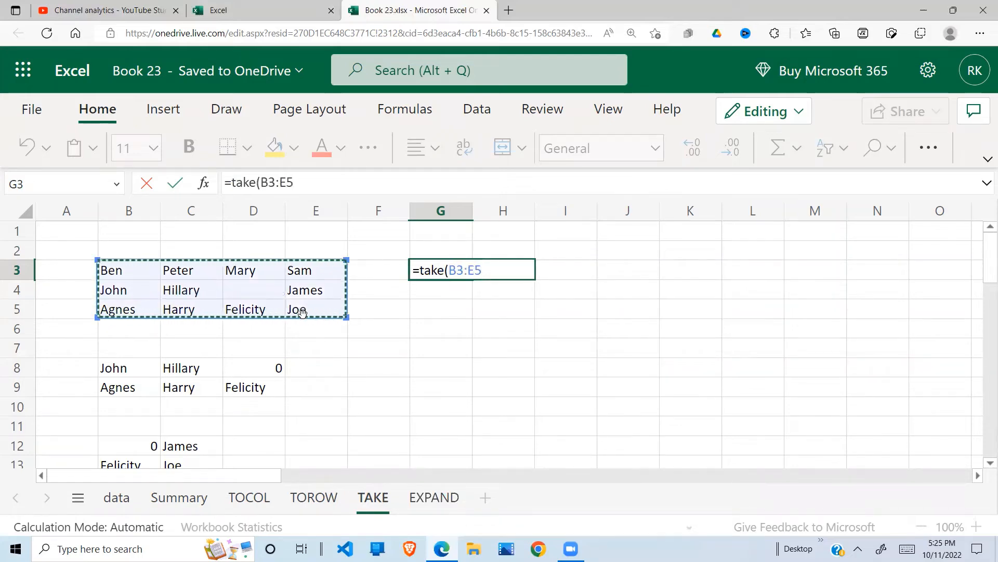
text(,)
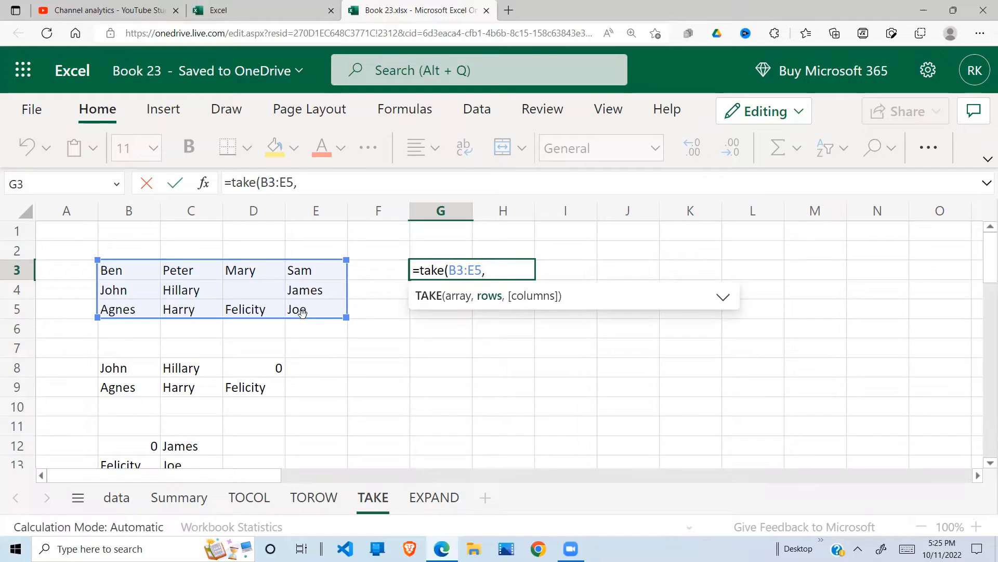
text(2)
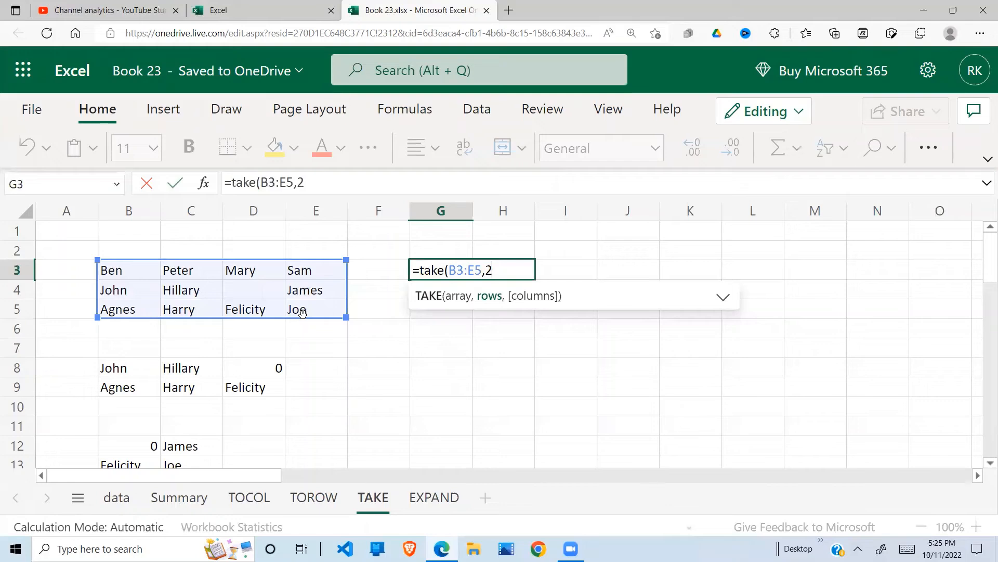
text(3)
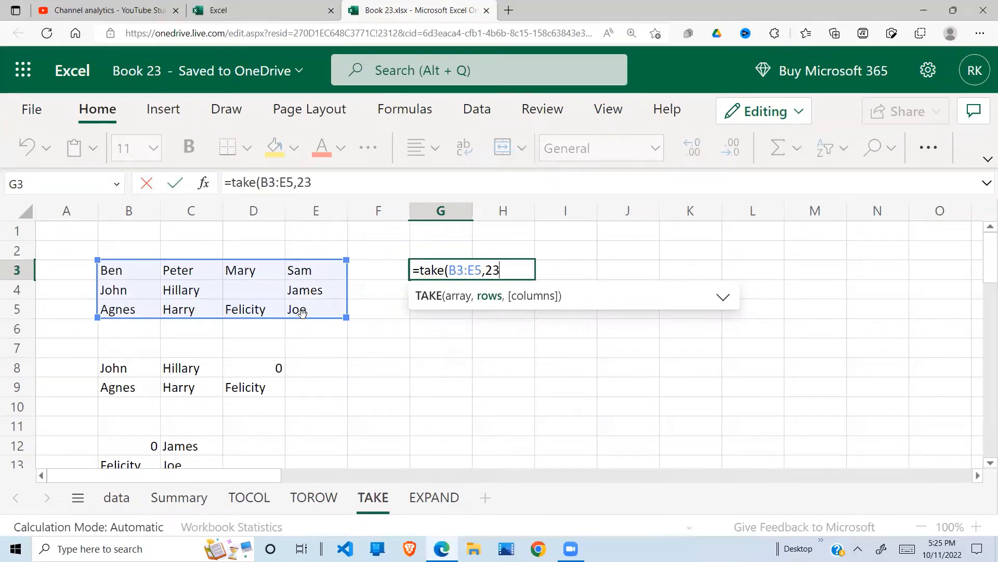
key(BackSpace)
text(,)
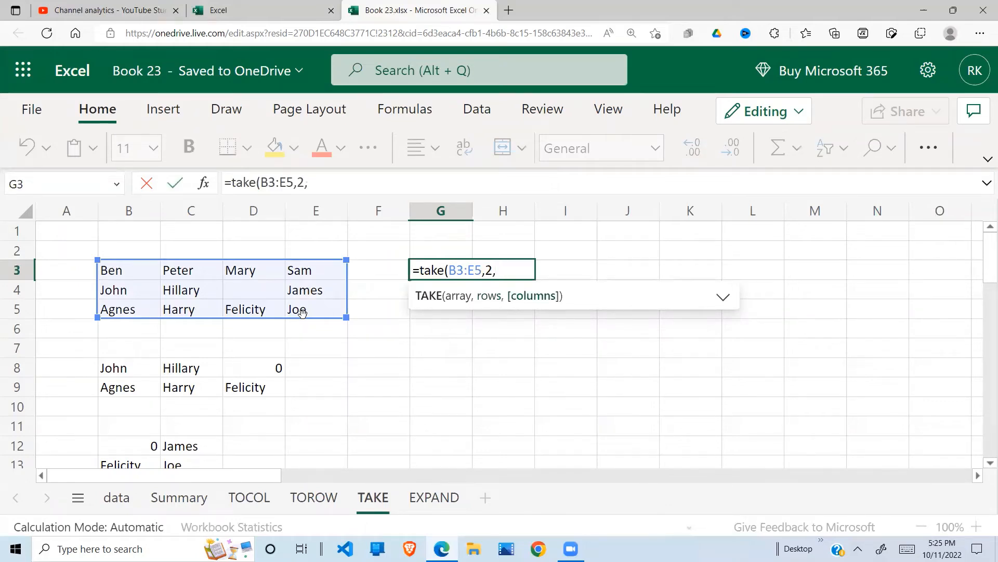
text(3)
Compare the source block B3:D4 with the TAKE result and check the formula in G3.
drag(120, 272, 234, 285)
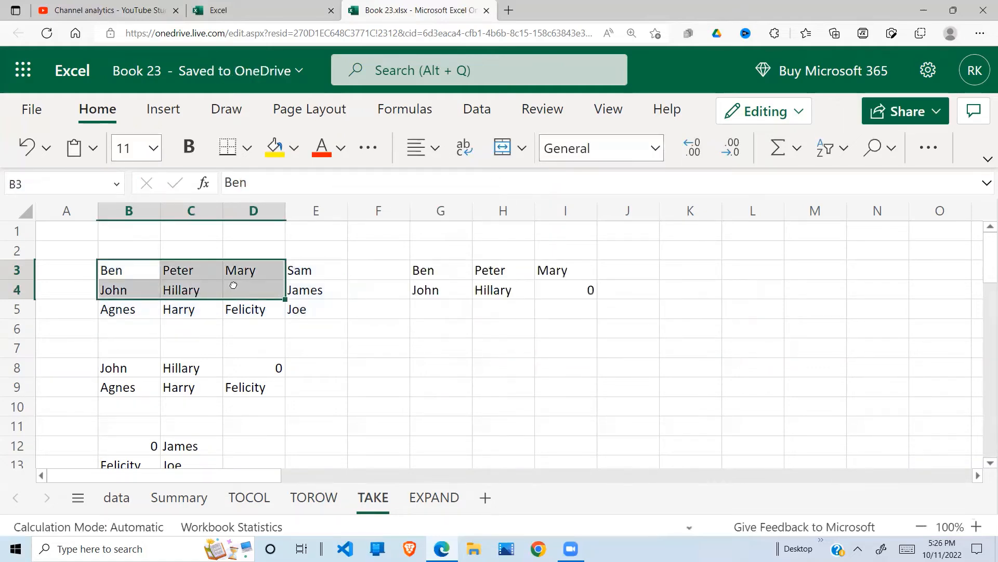
key(Return)
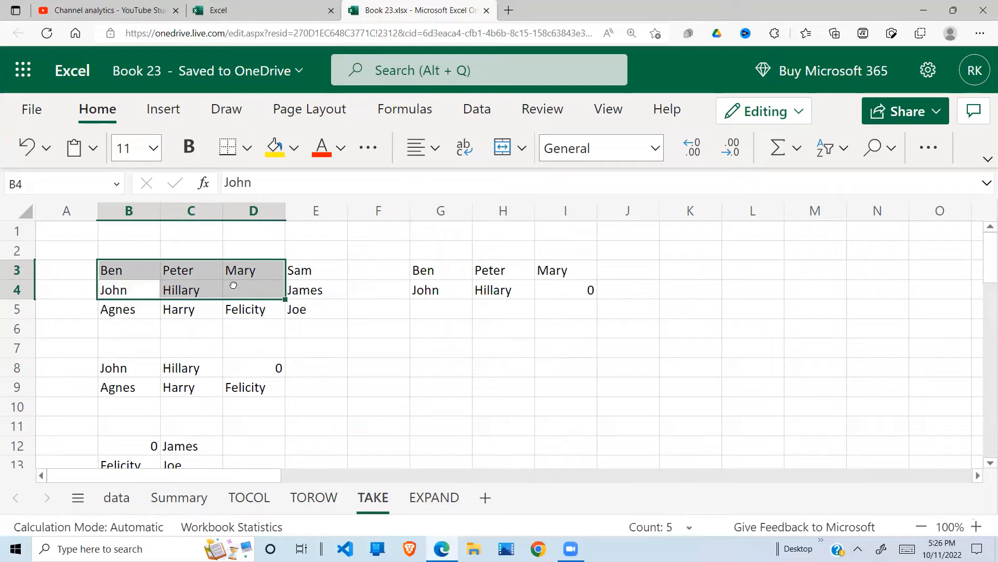
click(381, 345)
click(441, 272)
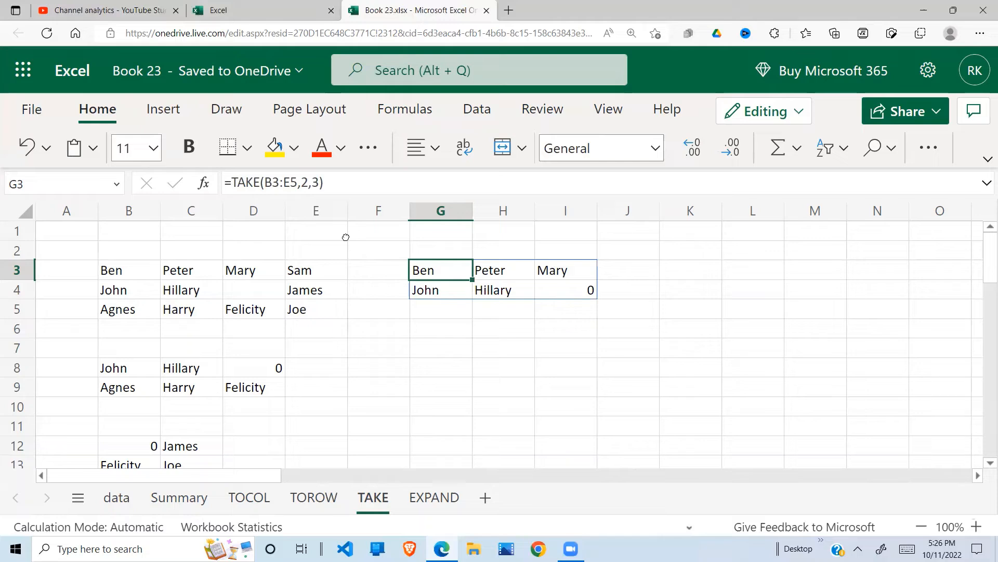
click(320, 184)
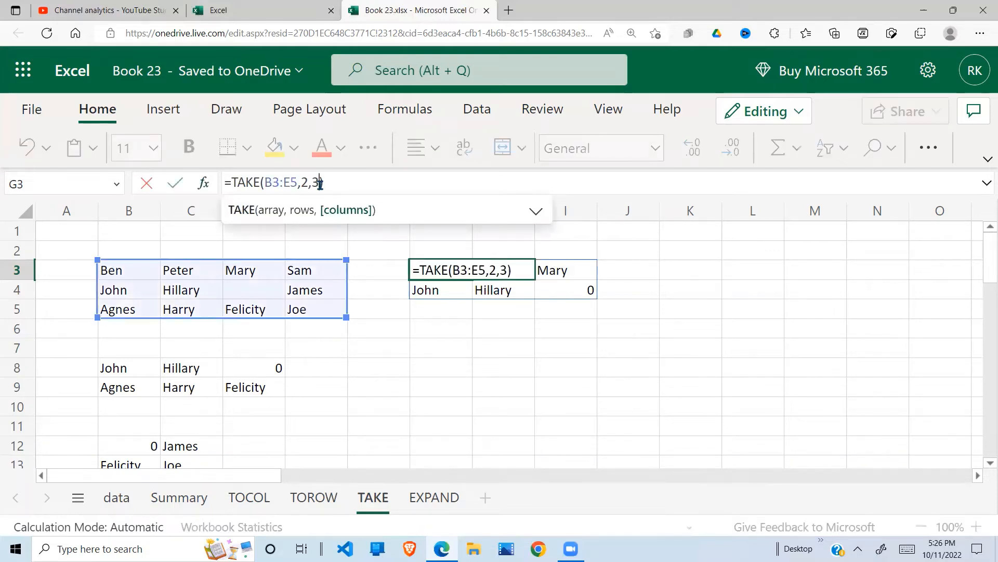
text(,)
key(BackSpace)
key(Return)
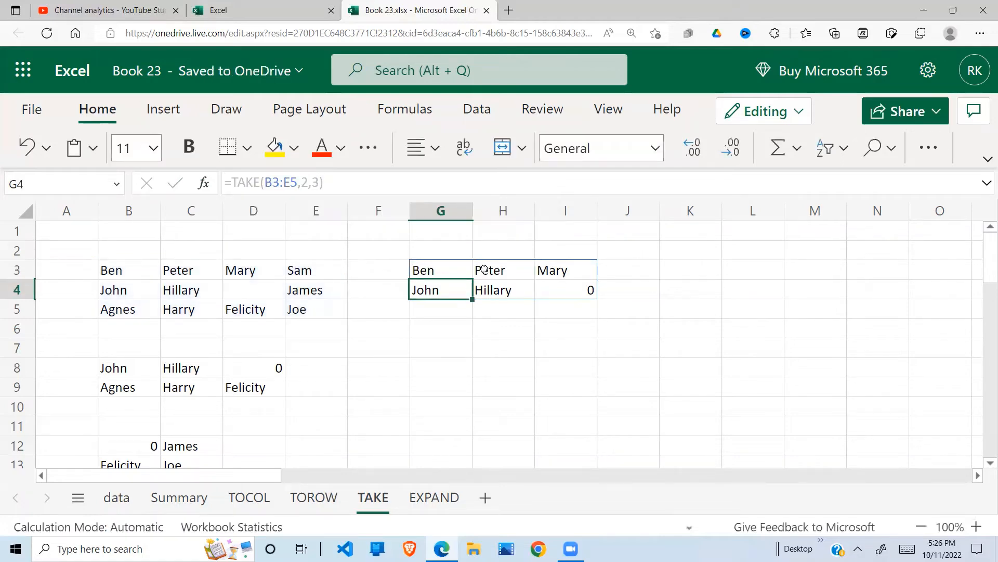
click(451, 270)
click(459, 315)
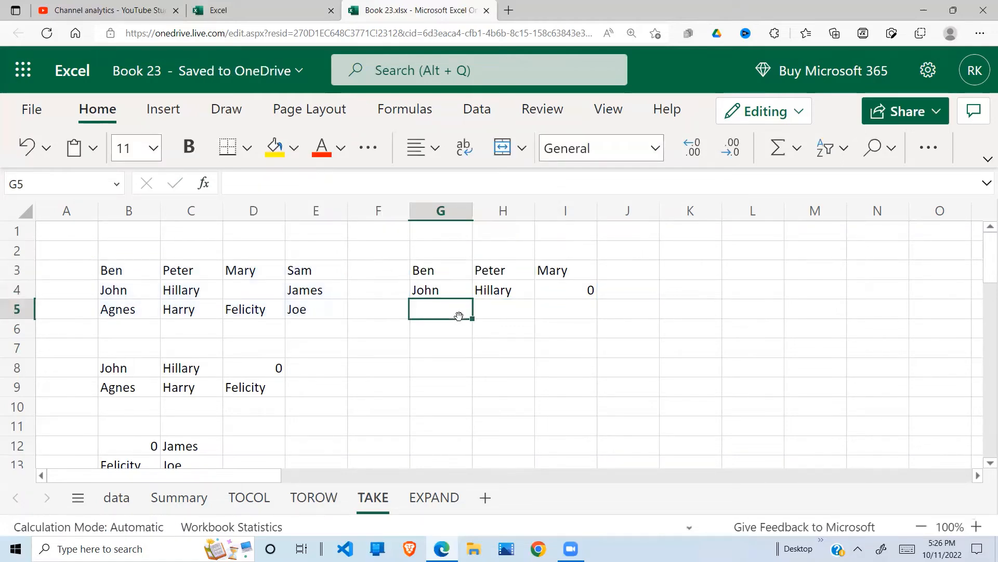
Fill the empty source cell D4 with a first name.
click(284, 293)
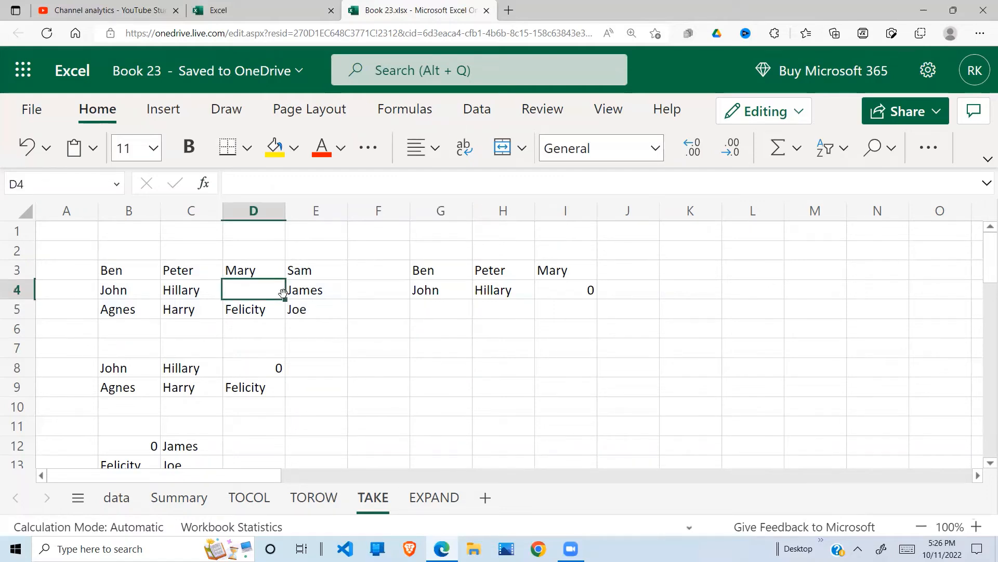
text(Jo)
key(BackSpace)
key(BackSpace)
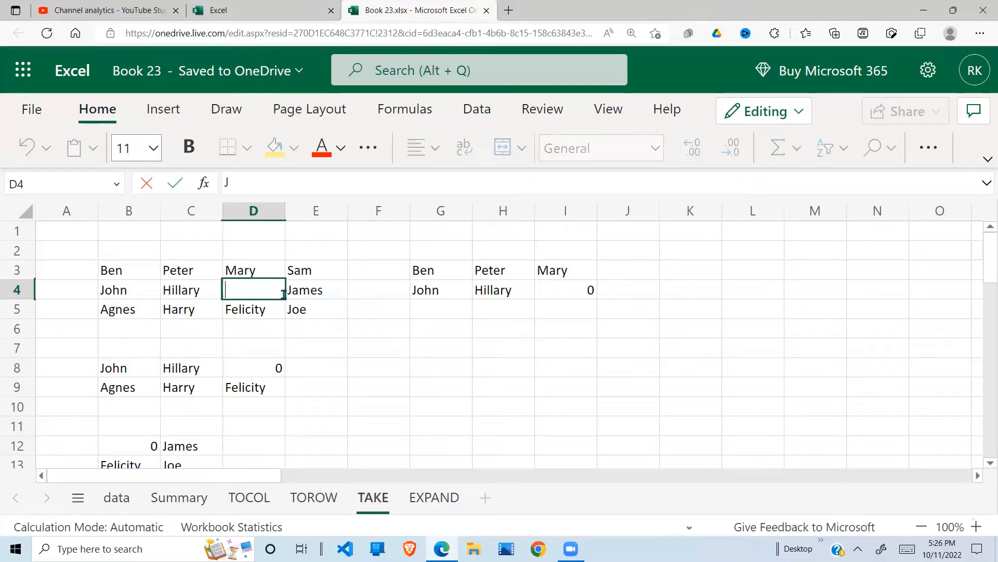
text(Jon)
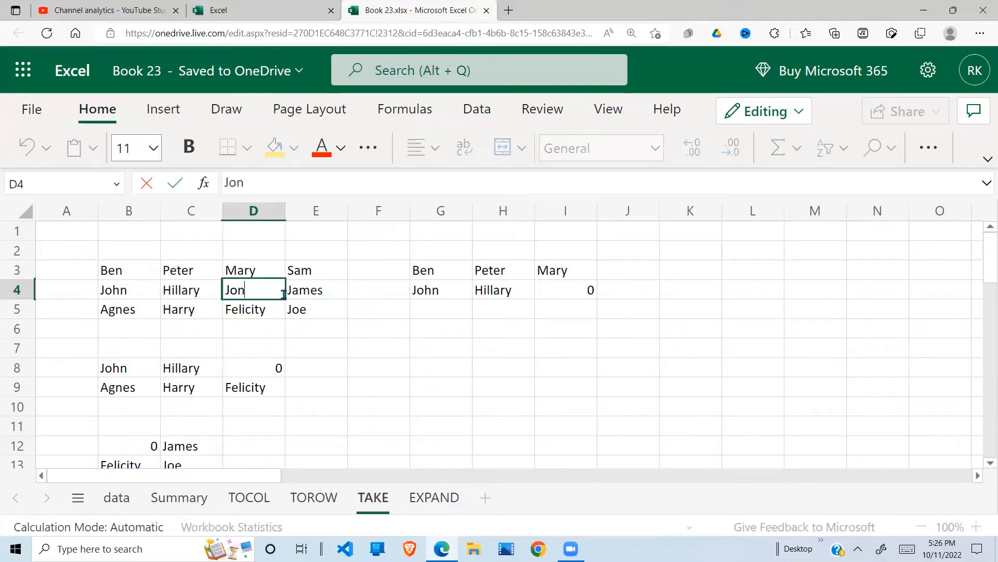
key(Return)
Check the TAKE formula in G3 against the first two source rows, B3:E4.
click(446, 279)
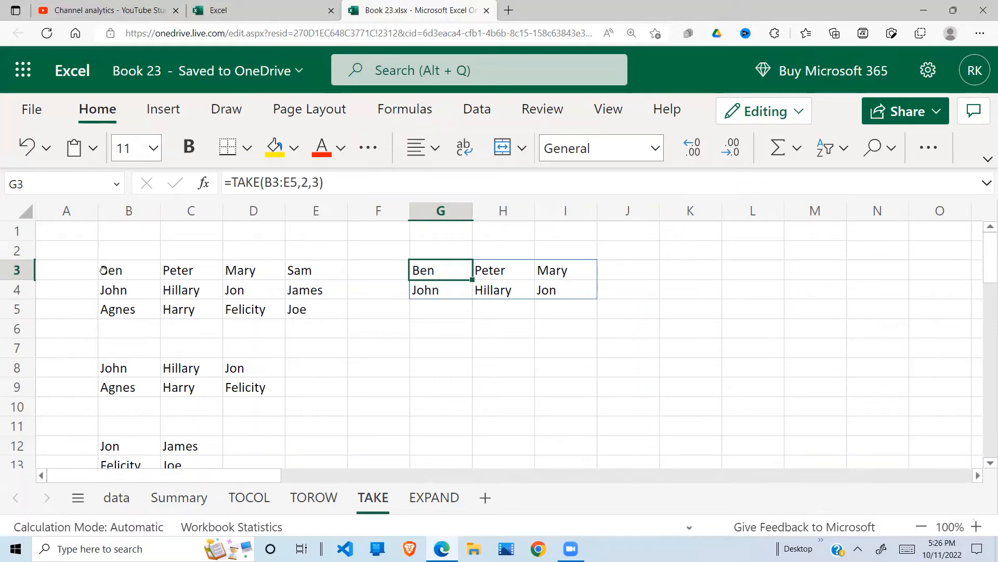
drag(115, 271, 298, 292)
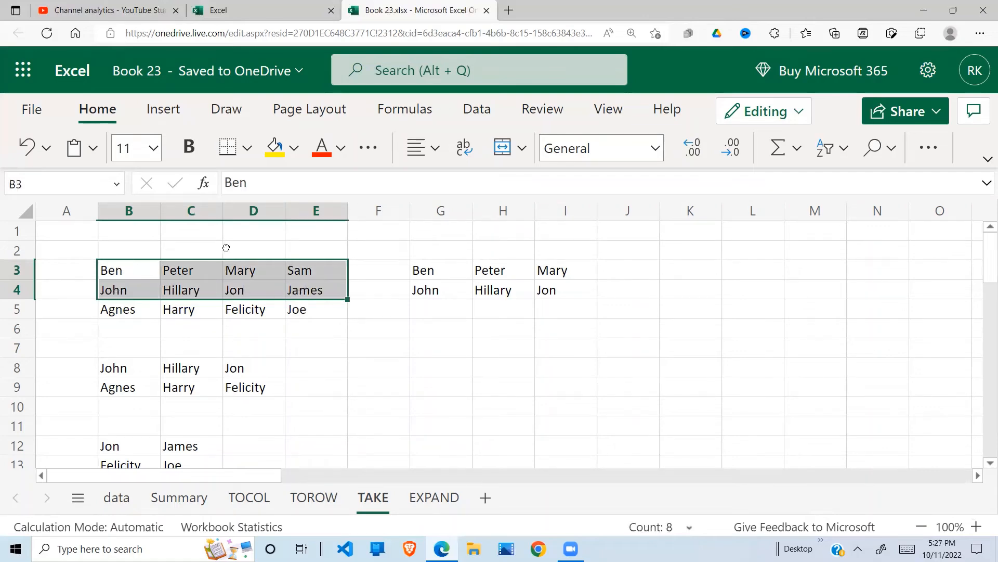
Compare the source block B3:D4 with the full name table B3:E5 to trace which cells TAKE returns.
drag(138, 265, 229, 290)
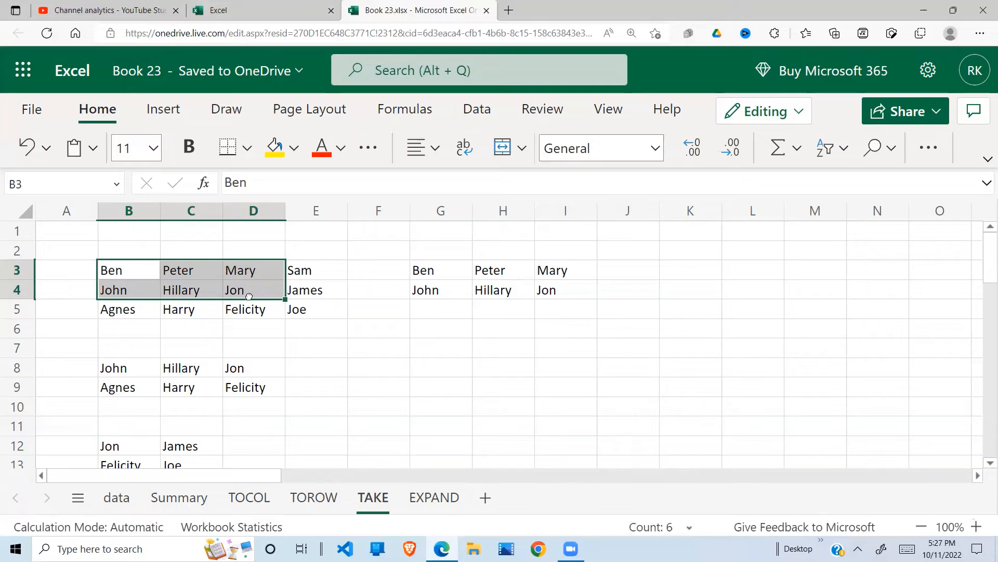
click(133, 269)
drag(132, 269, 303, 269)
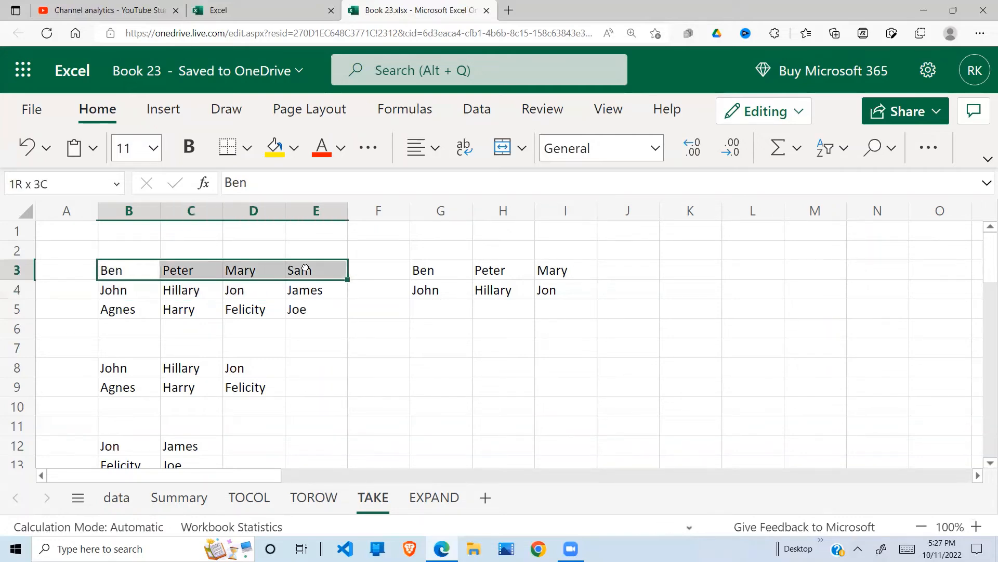
drag(120, 311, 304, 269)
click(329, 249)
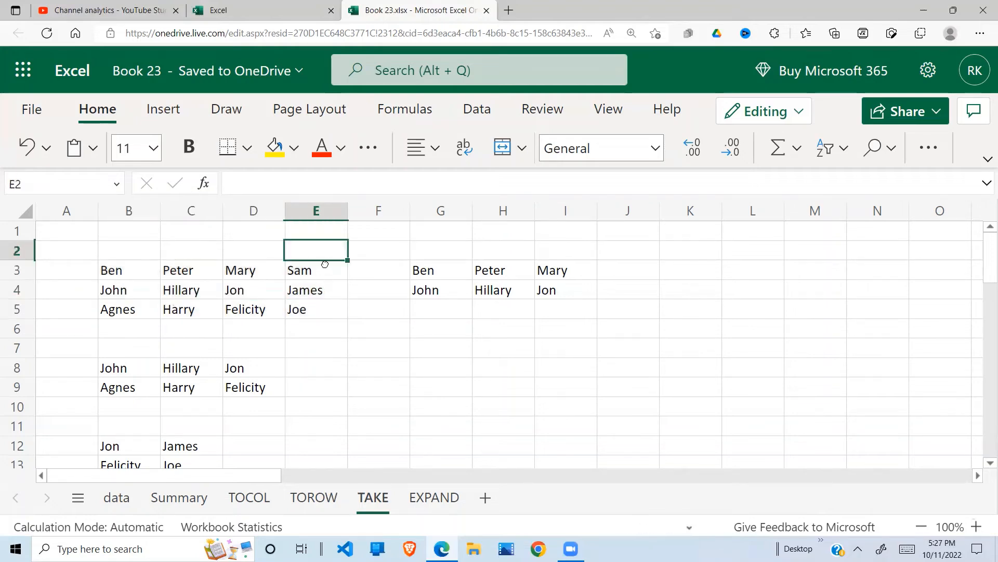
click(249, 283)
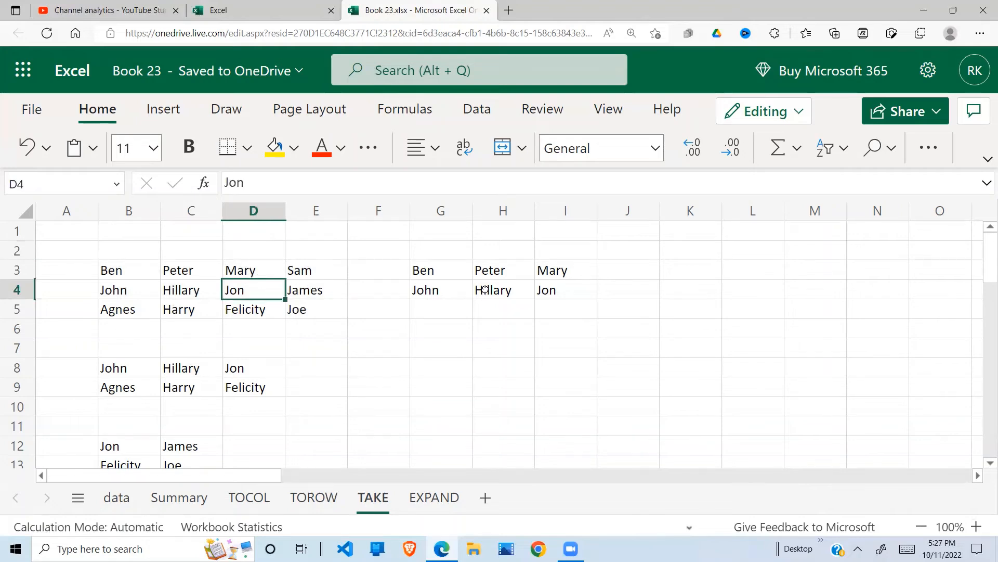
click(426, 270)
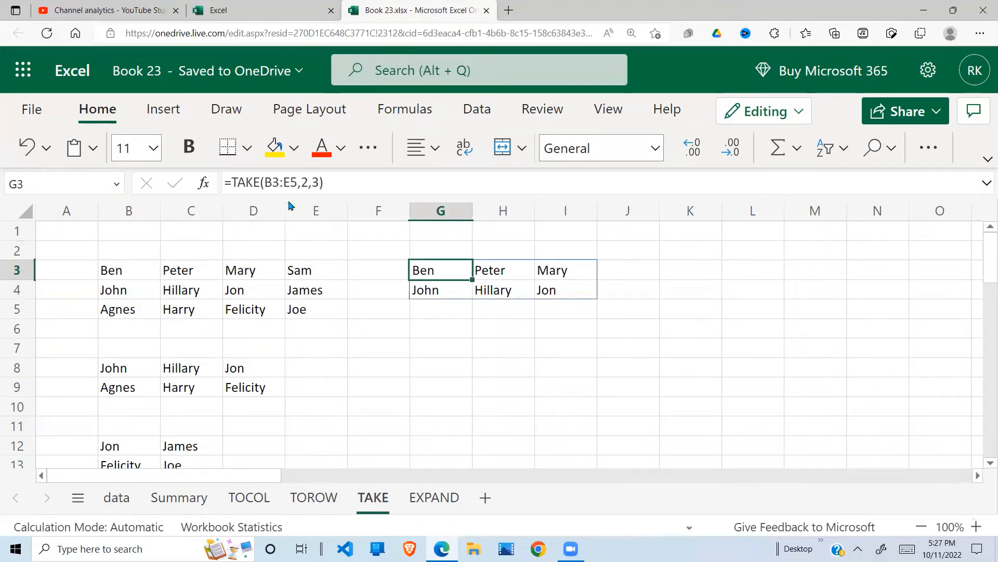
click(304, 185)
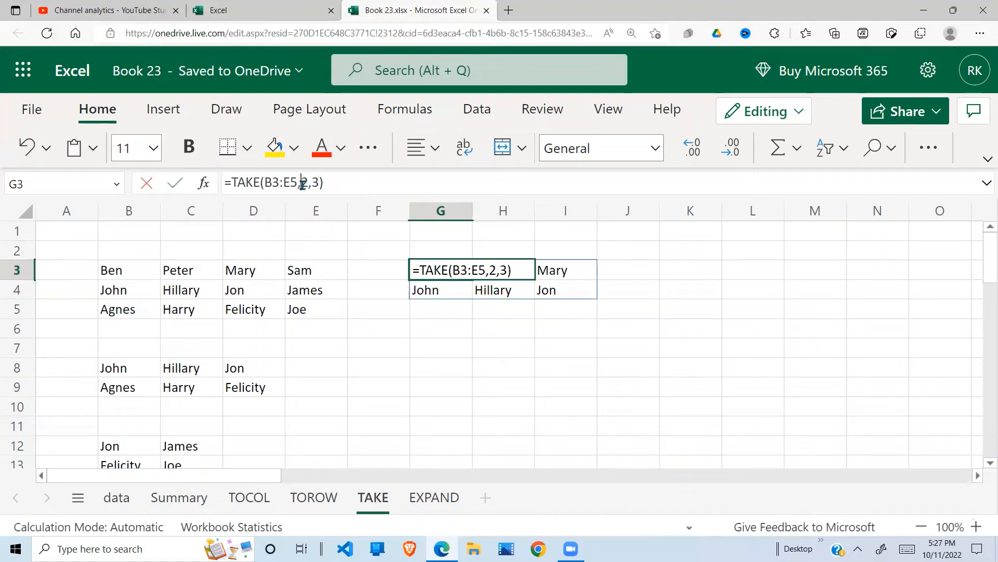
text(-)
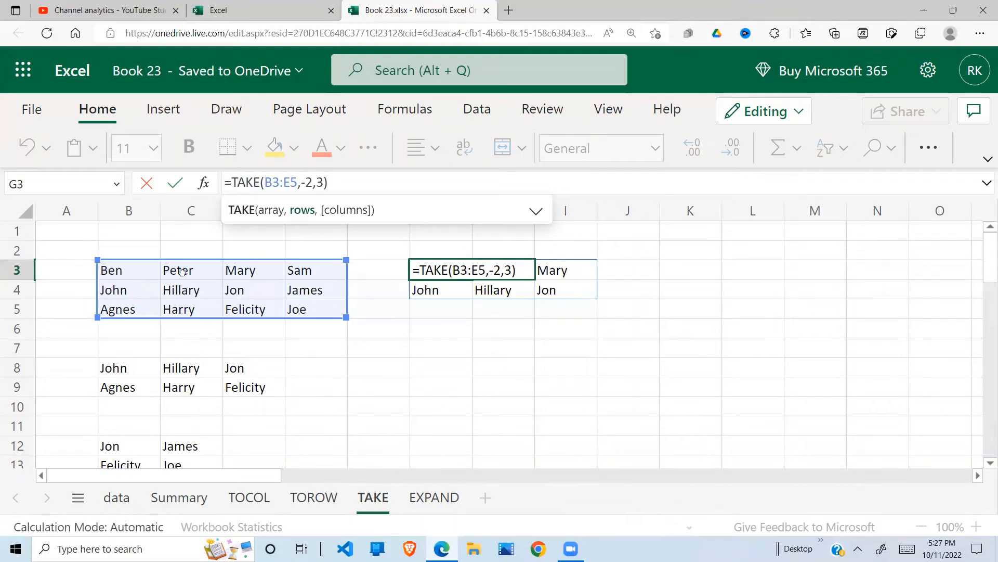
drag(111, 270, 242, 308)
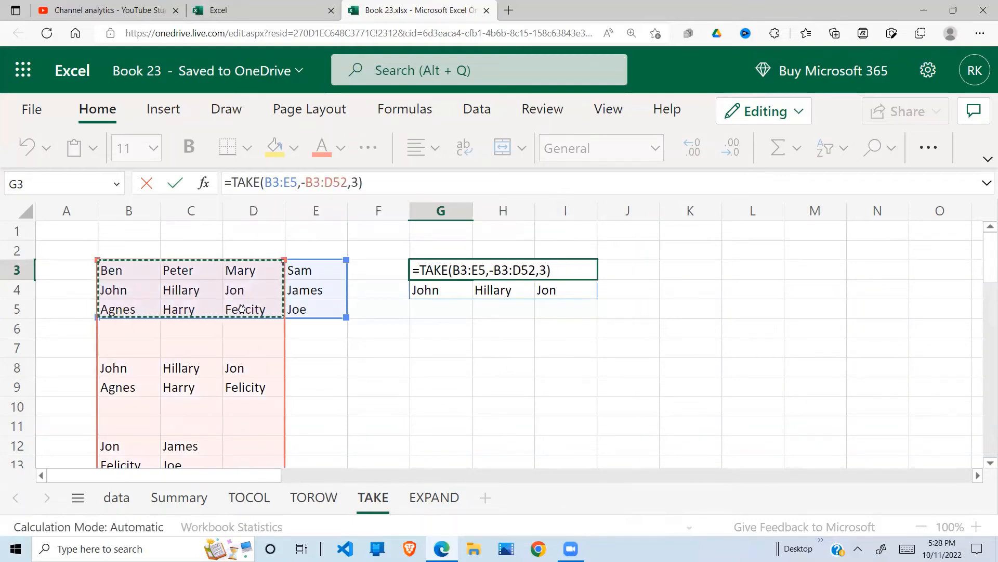
key(Escape)
click(399, 352)
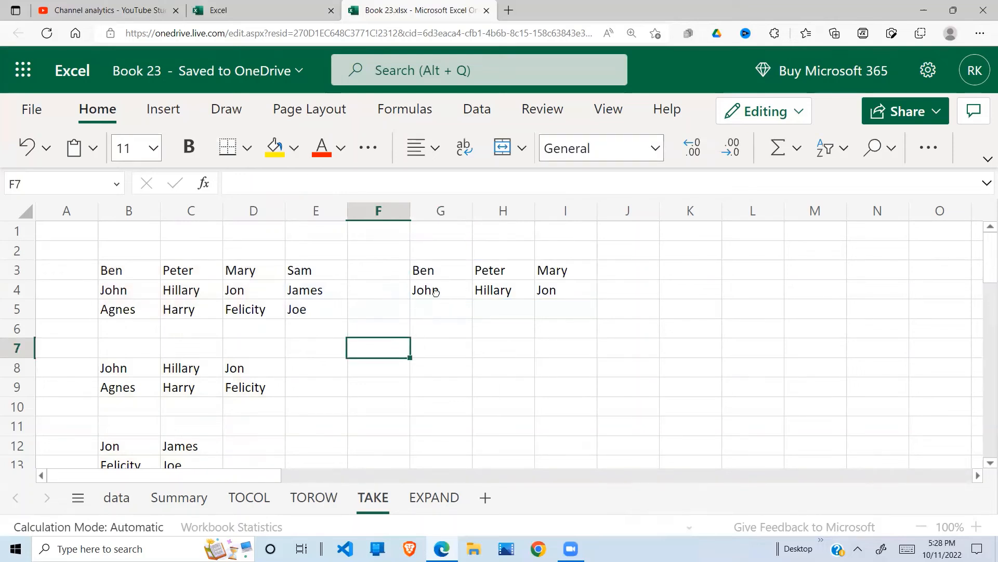
Change the rows argument of the TAKE formula in G3 to -2, giving =TAKE(B3:E5,-2,3).
click(436, 292)
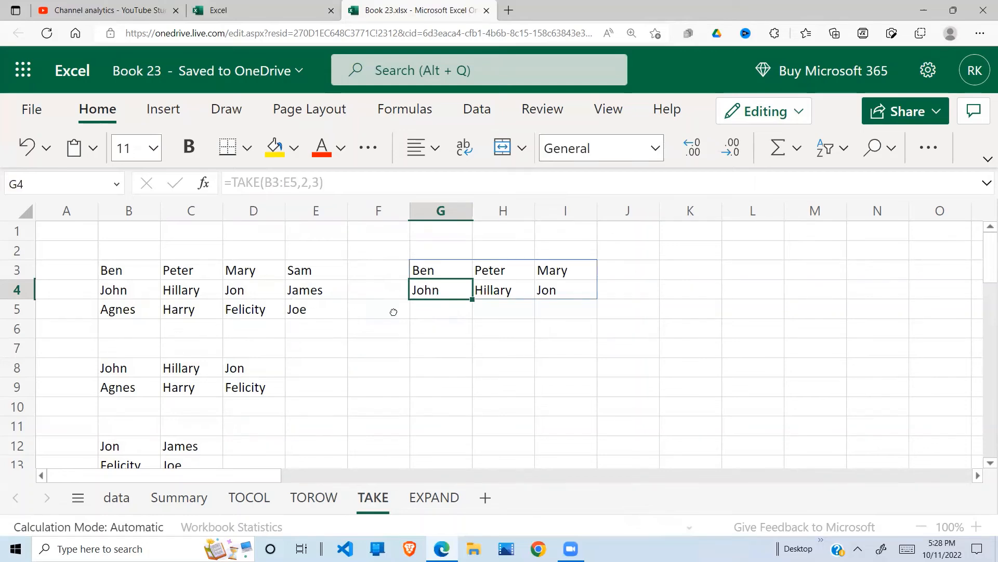
click(436, 269)
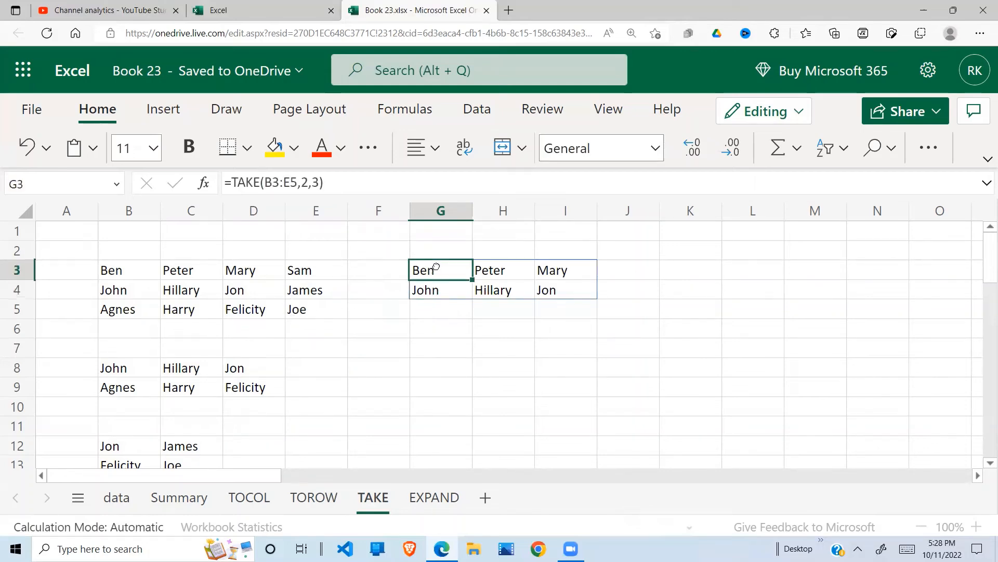
click(299, 184)
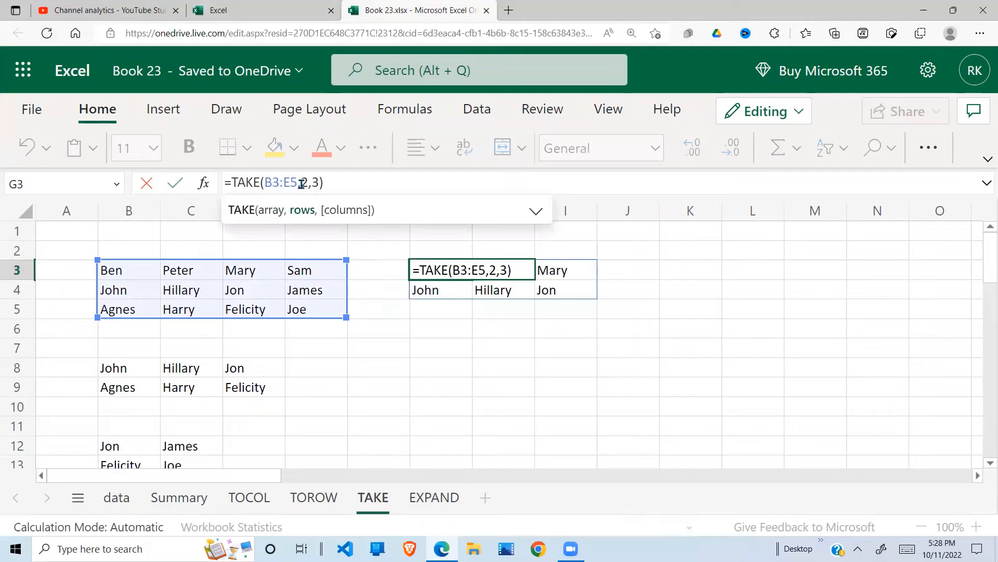
text(-)
key(Return)
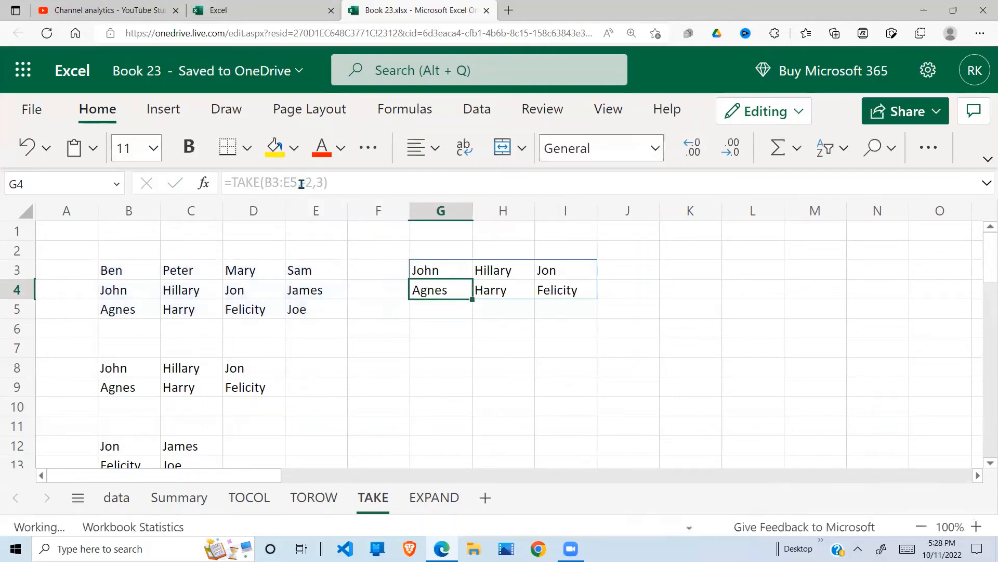
Compare the TAKE result in G3:I4 with the last two source rows, B4:E4 and B5:E5.
click(509, 308)
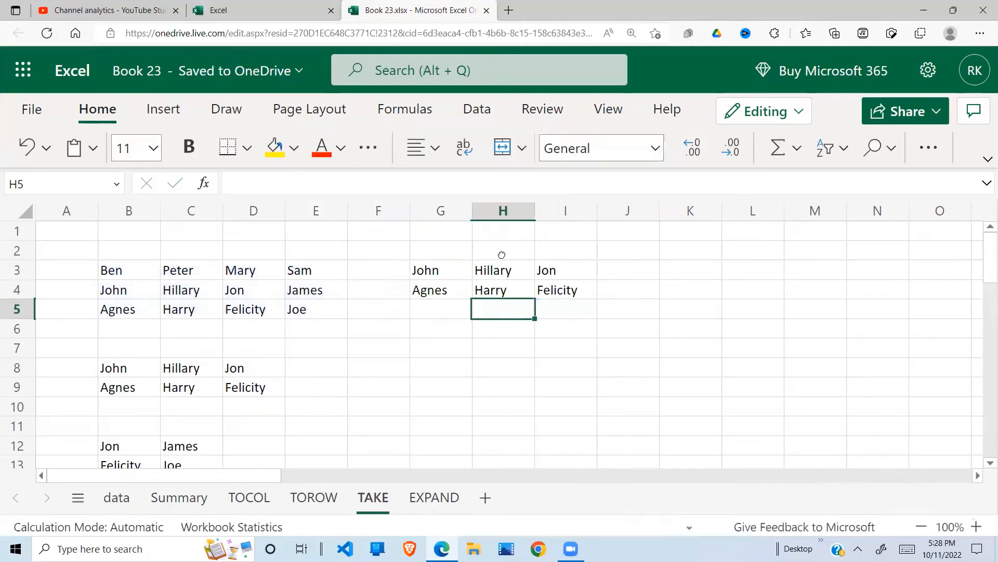
drag(572, 295, 426, 285)
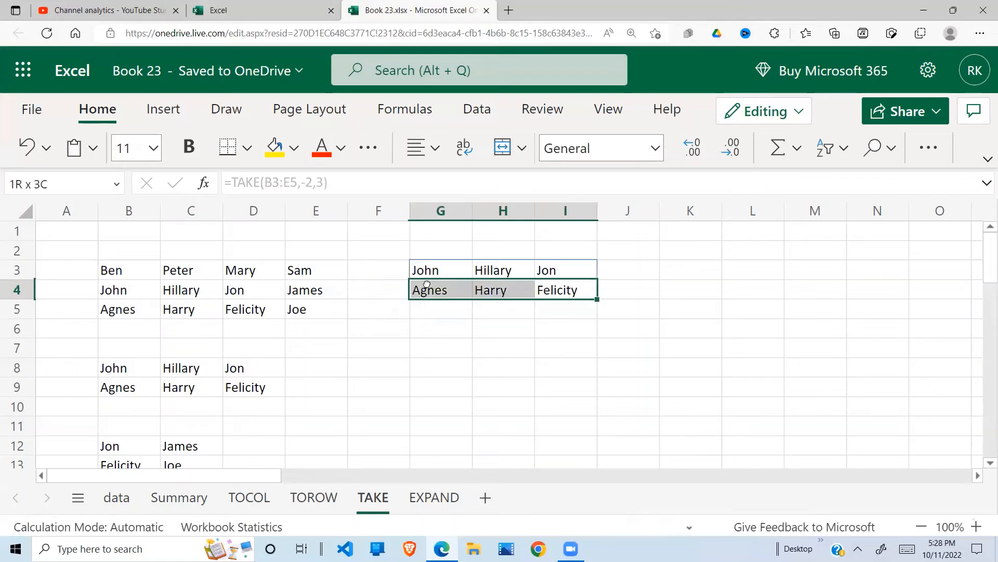
drag(325, 309, 103, 311)
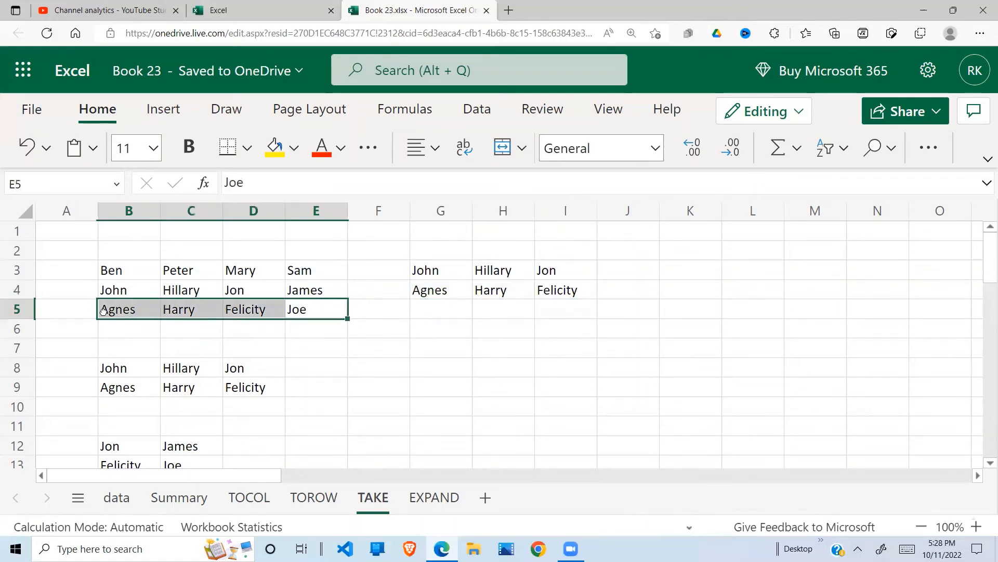
click(508, 271)
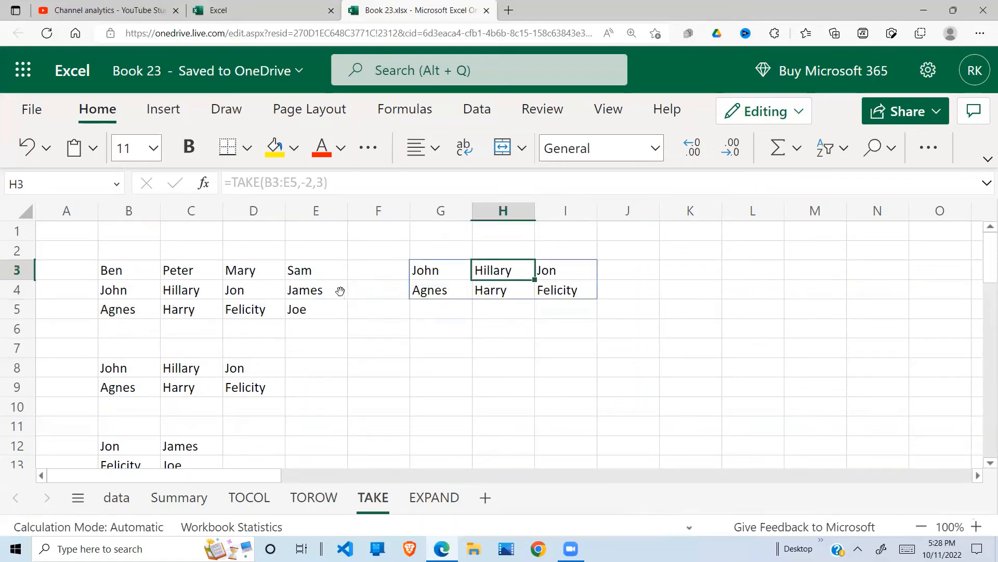
drag(340, 291, 119, 290)
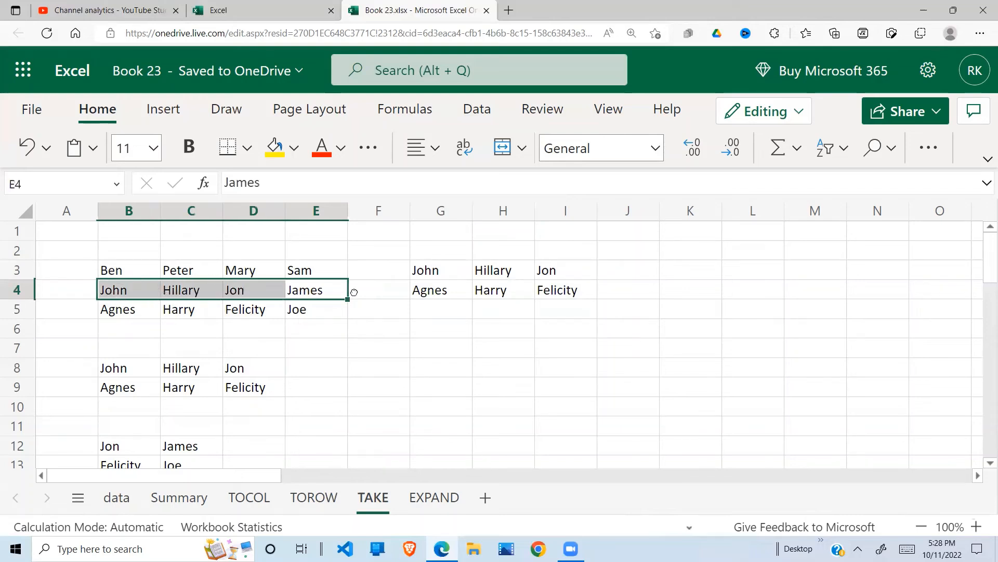
click(457, 270)
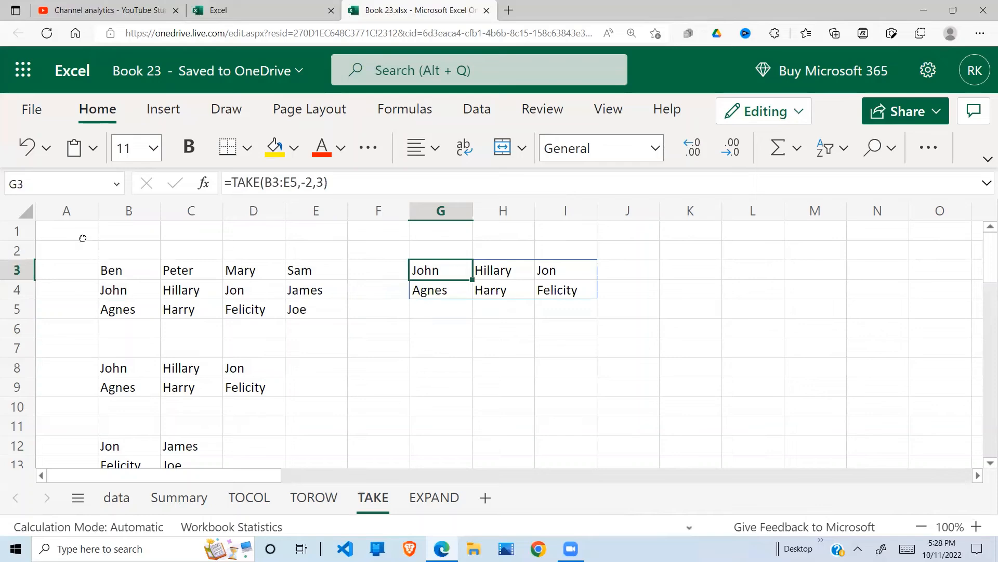
Examine the first three source columns B to D and the block B4:D5 where they meet the last two rows.
drag(127, 267, 122, 320)
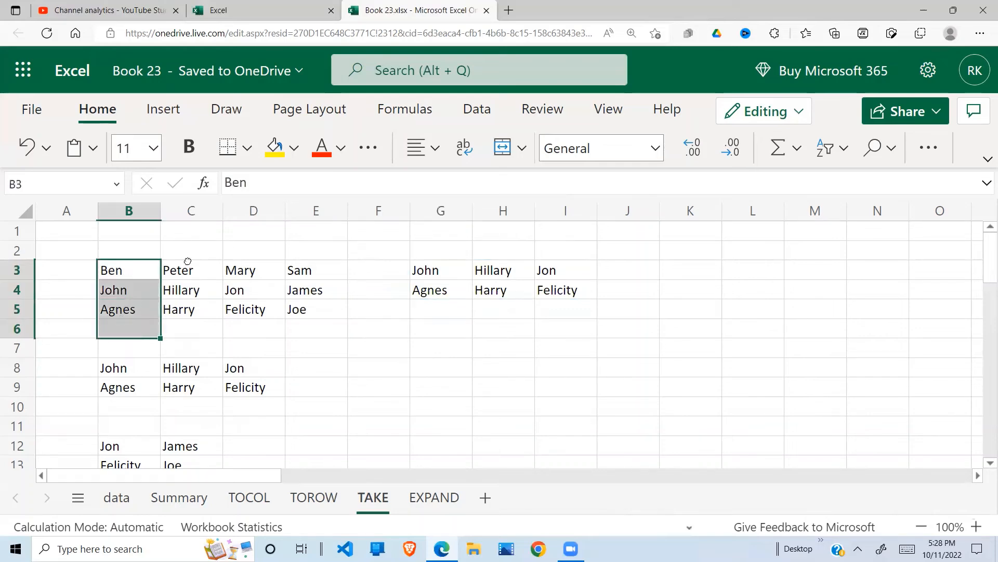
drag(194, 251, 202, 310)
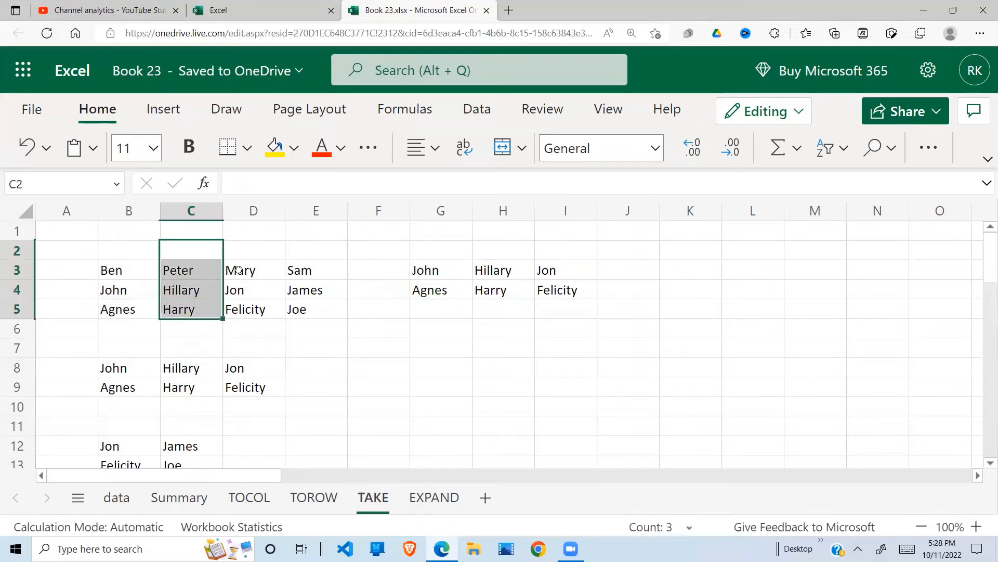
drag(233, 270, 241, 308)
click(116, 287)
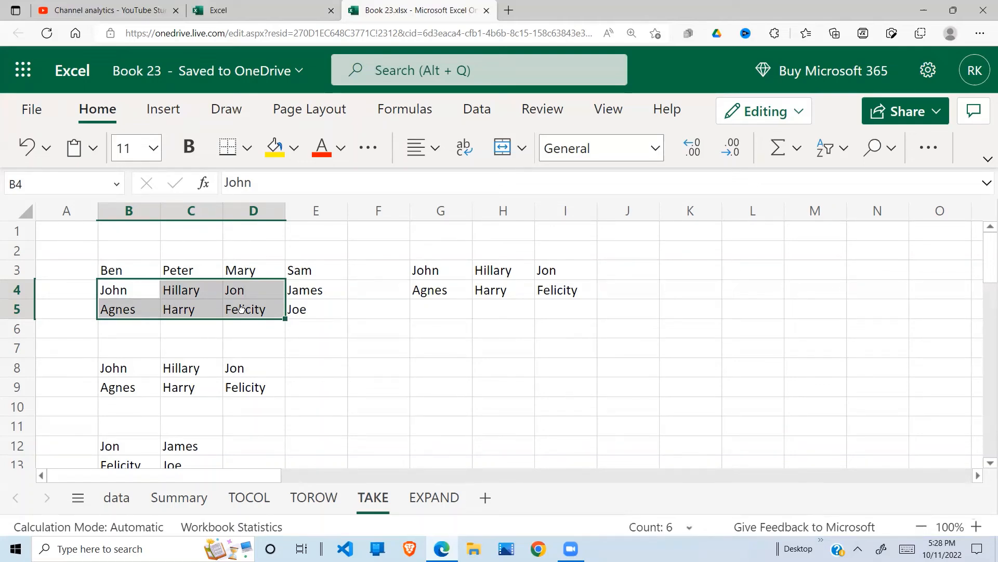
Change the columns argument of the TAKE formula in G3 to -3, giving =TAKE(B3:E5,-2,-3).
click(441, 286)
click(440, 271)
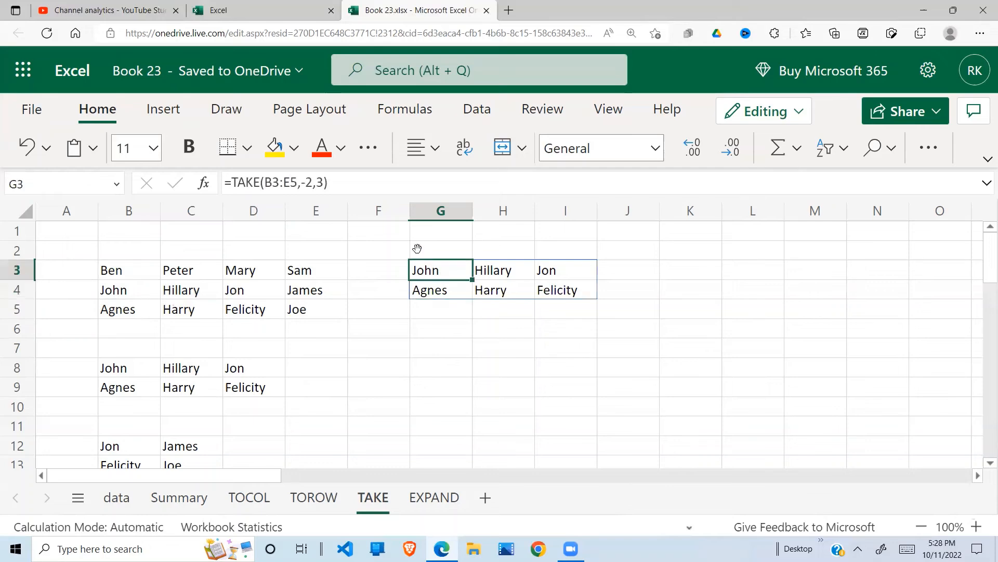
click(319, 182)
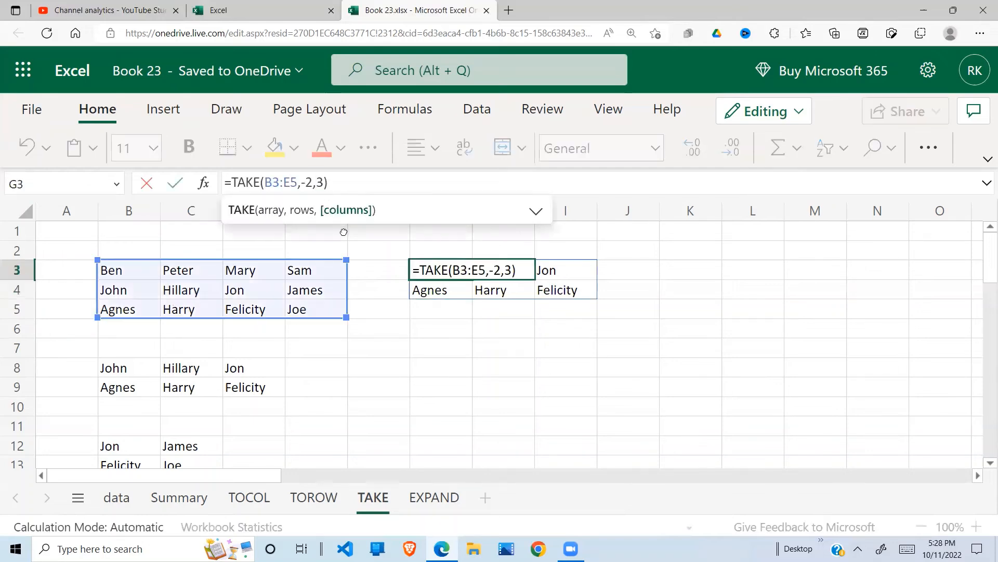
text(-)
key(Return)
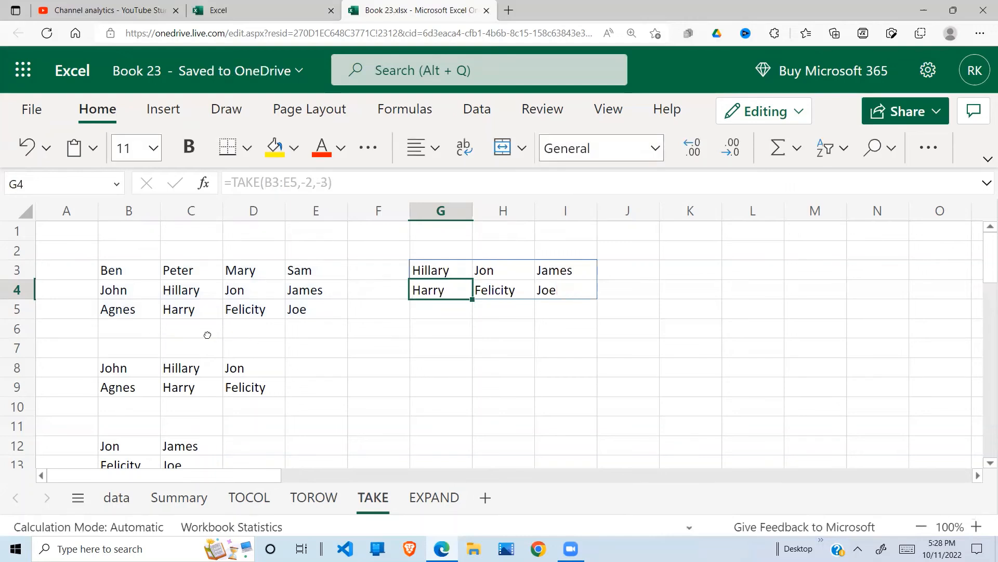
Examine the last two source rows B4:E5, the last three columns C3:E5 and their overlap C4:E5.
drag(125, 313, 311, 287)
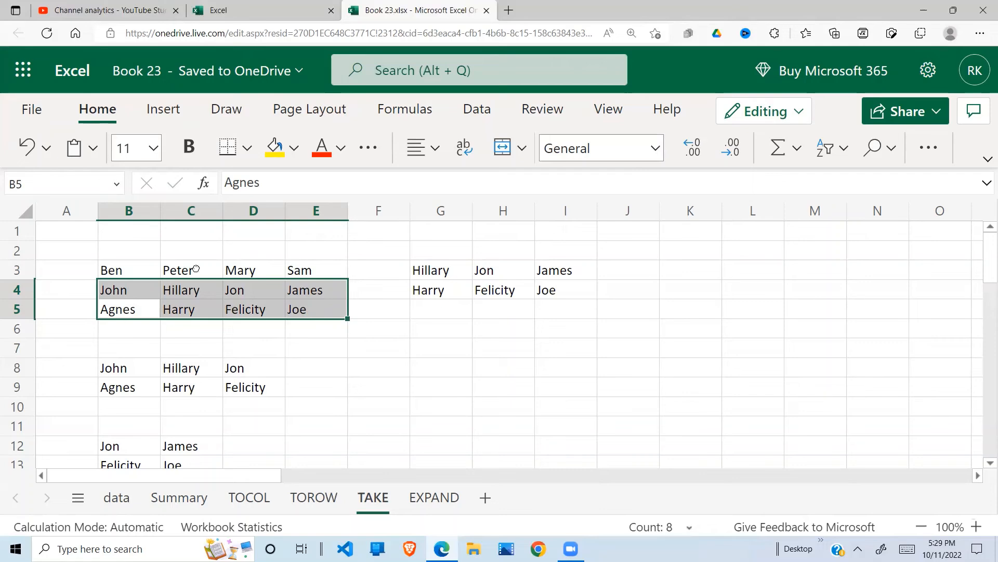
drag(186, 270, 304, 303)
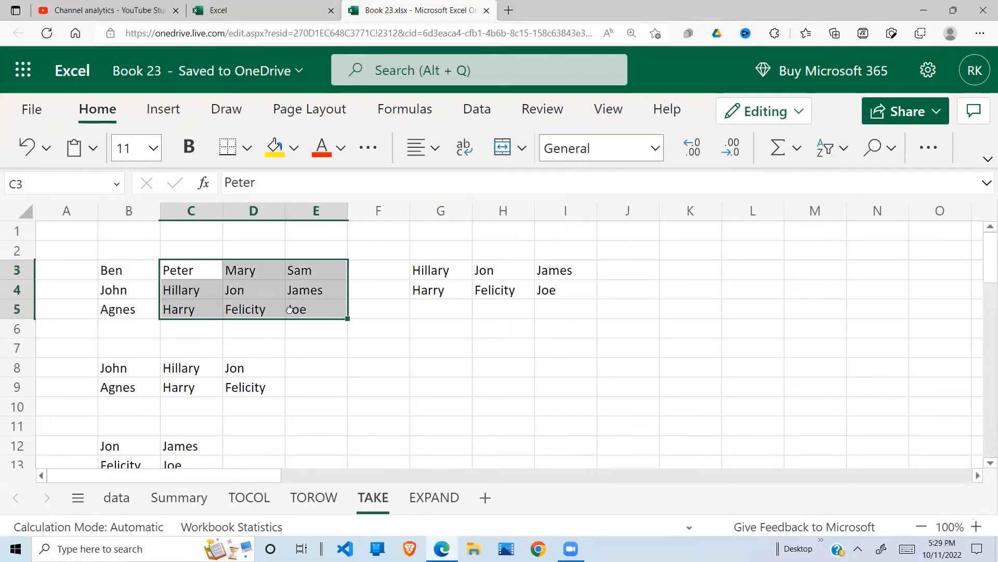
drag(196, 288, 298, 306)
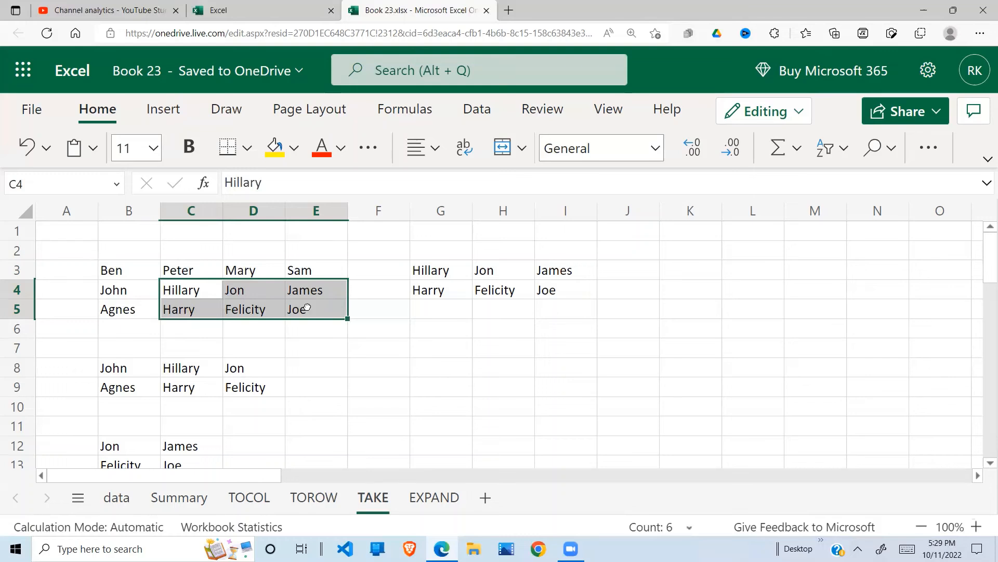
Open the EXPAND sheet and review the 2 by 2 array in B4:C5 and the 3 by 3 array heading in G1.
click(446, 503)
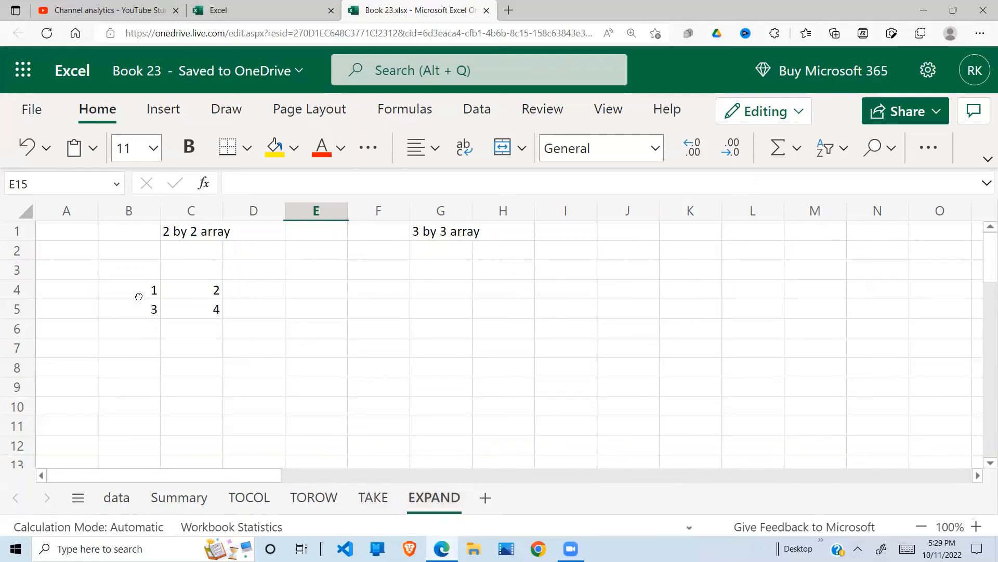
drag(138, 292, 206, 312)
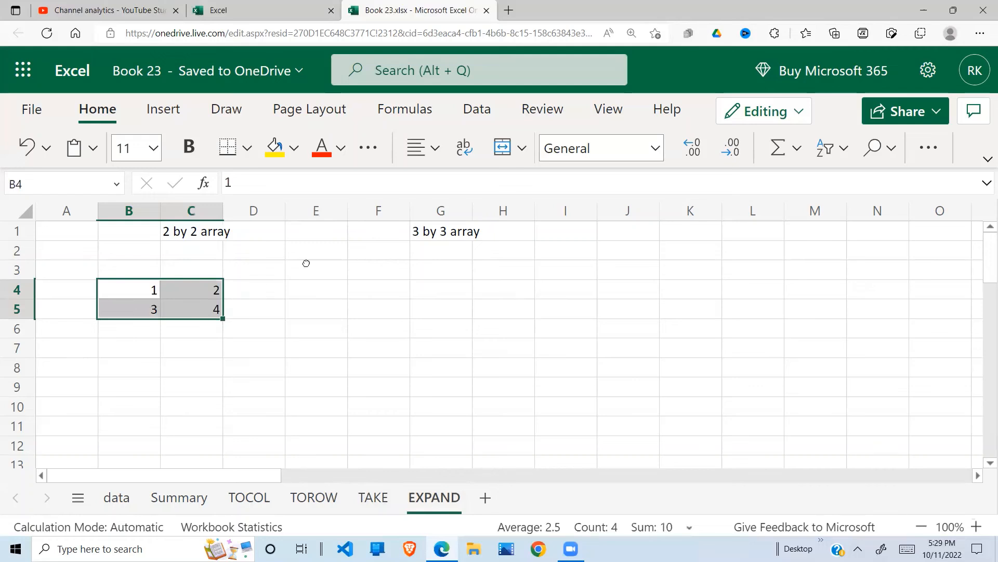
drag(439, 232, 473, 238)
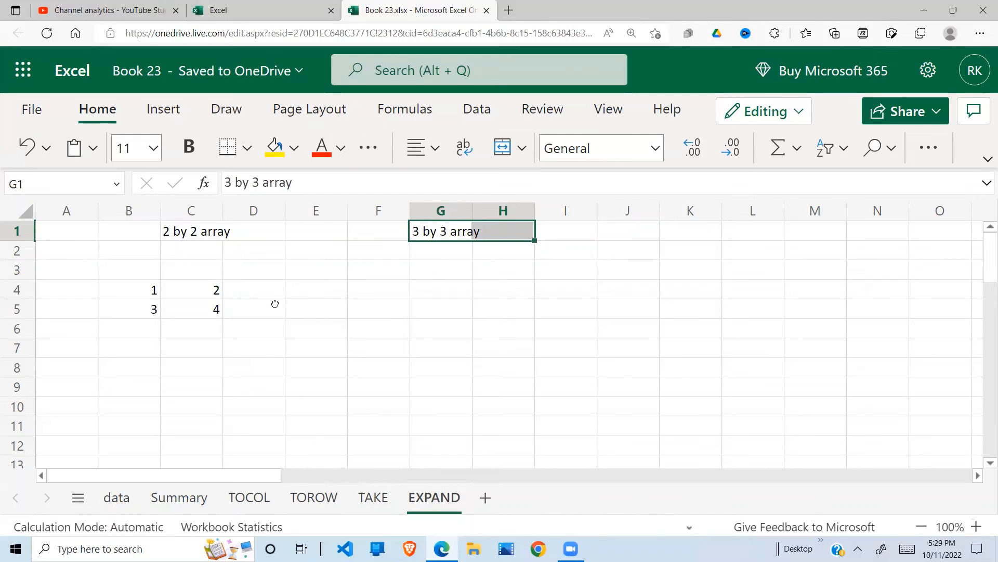
Examine the array B4:C5 together with the empty cells in column D and row 6 needed for a 3 by 3 array.
click(242, 302)
click(160, 285)
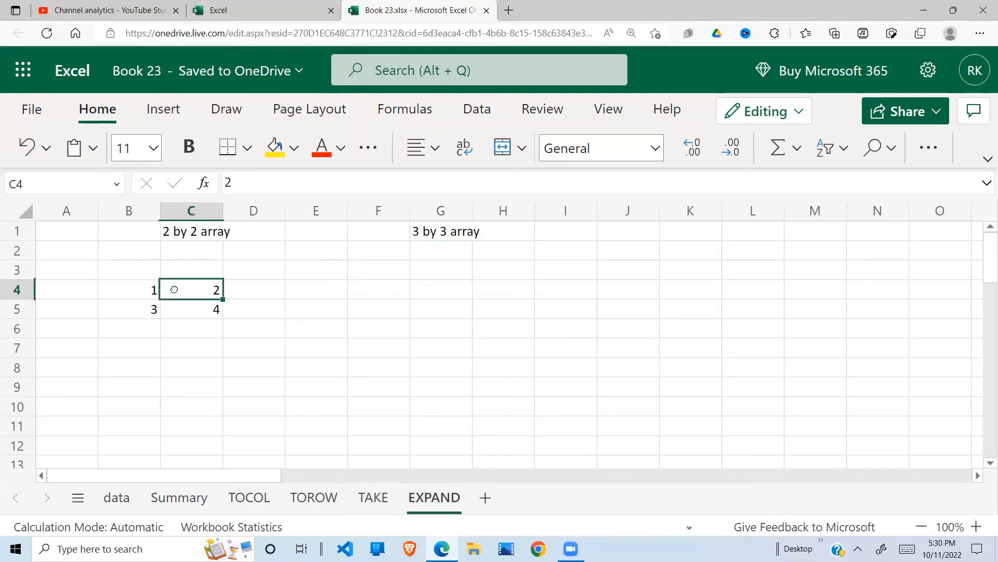
drag(128, 292, 209, 292)
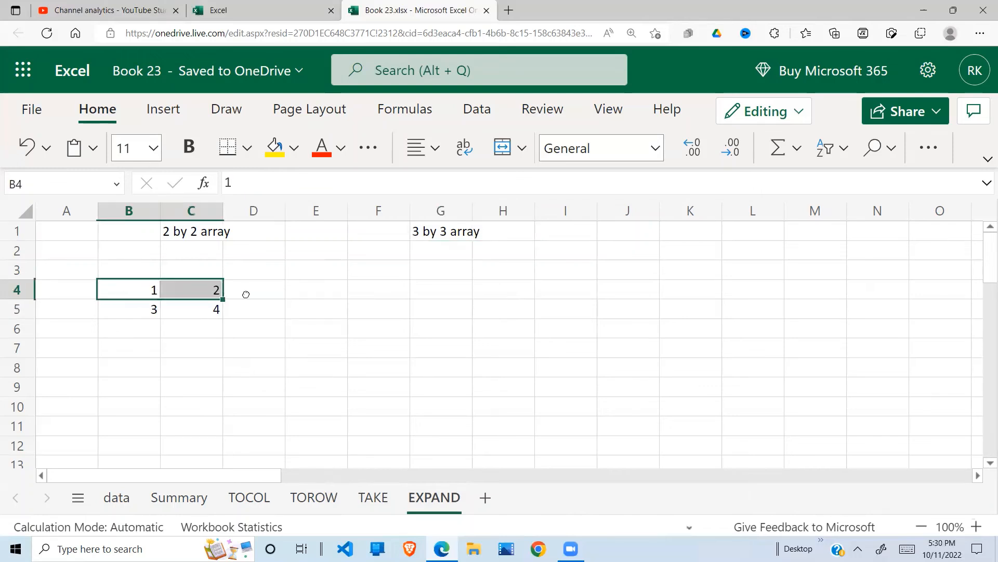
click(245, 290)
click(145, 287)
click(235, 294)
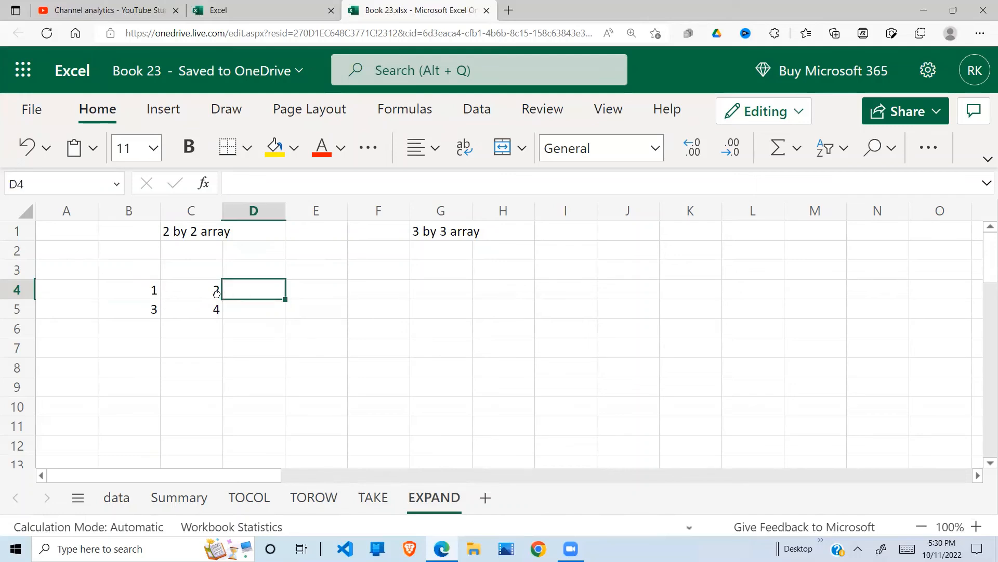
click(141, 327)
click(182, 330)
click(263, 331)
click(247, 312)
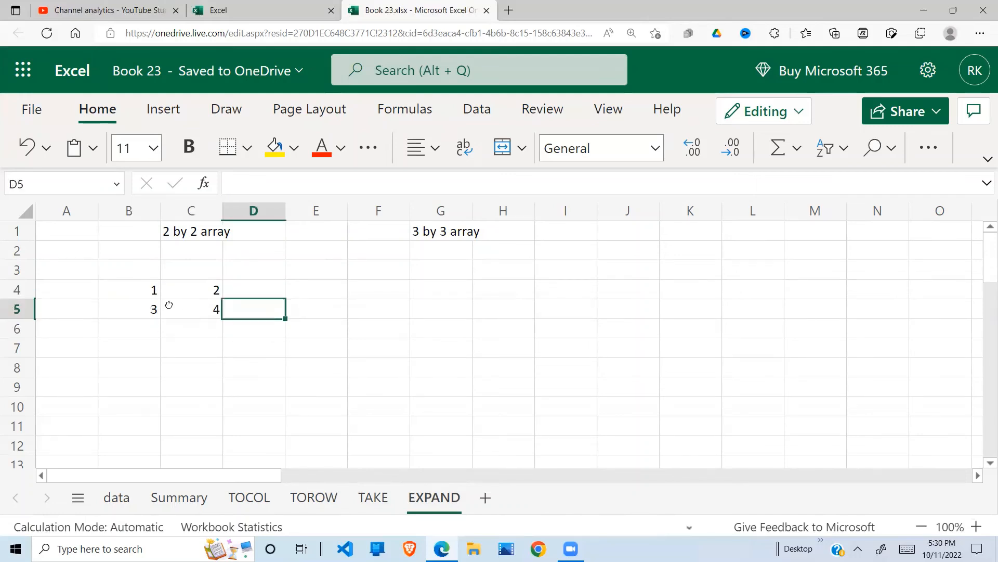
Enter =EXPAND(B4:C5,3,3) in G4 to expand the 2 by 2 array to three rows and three columns.
drag(140, 287, 259, 333)
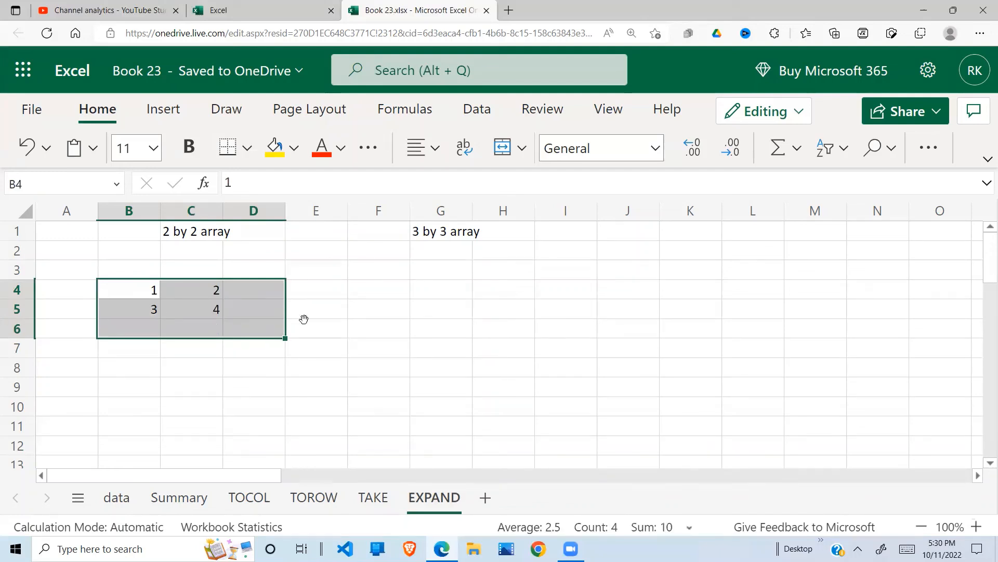
click(416, 295)
text(=)
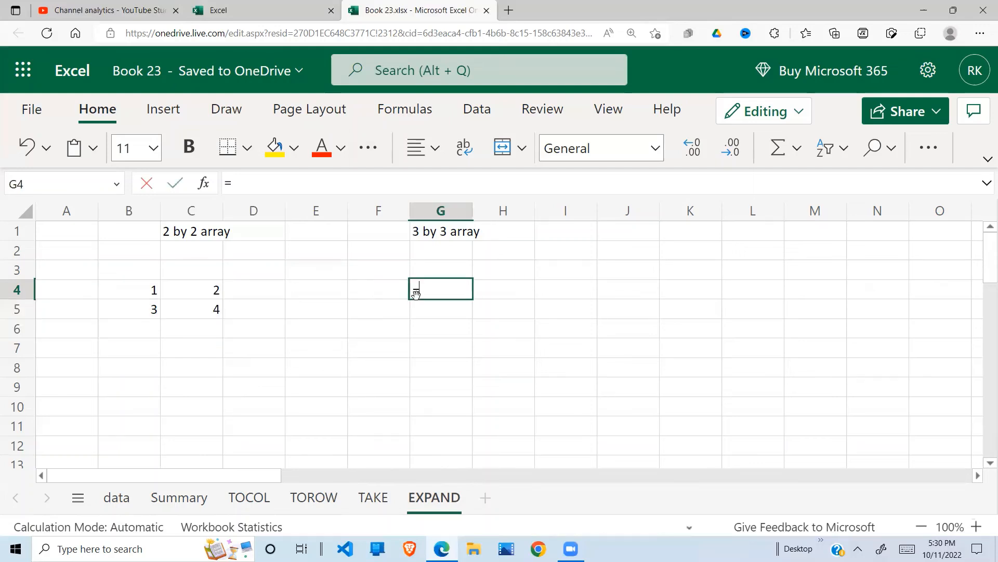
text(ex)
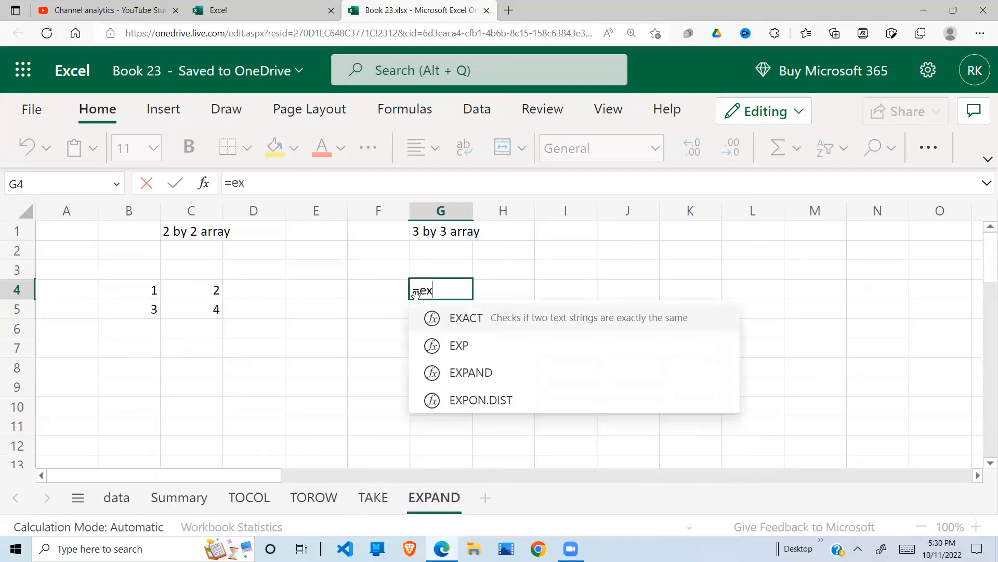
text(pand)
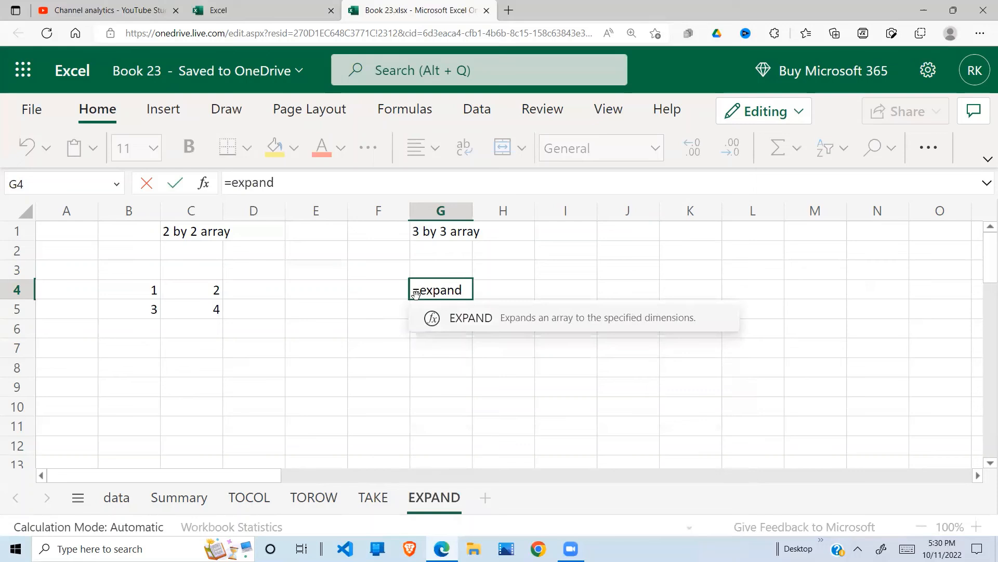
text(()
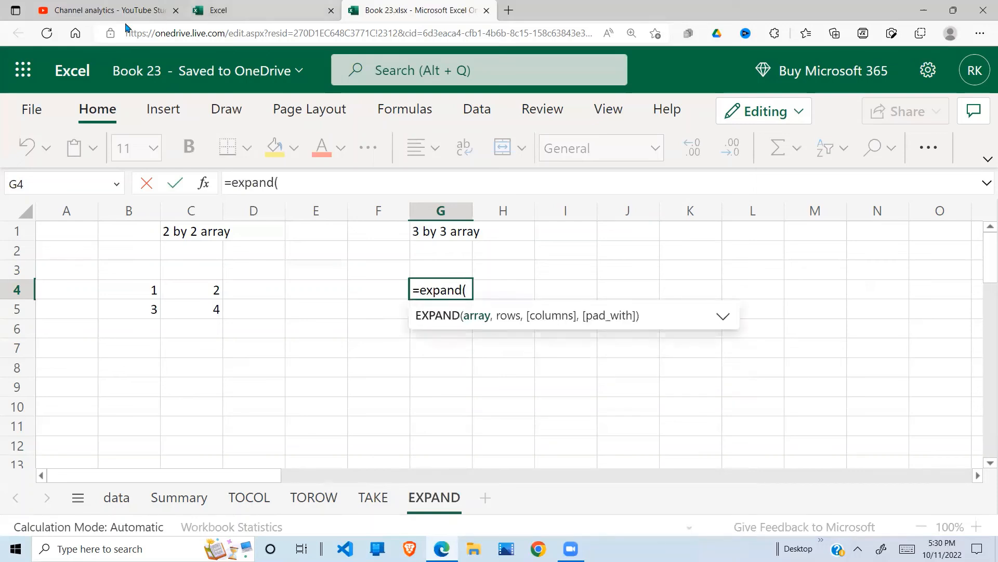
drag(156, 290, 197, 304)
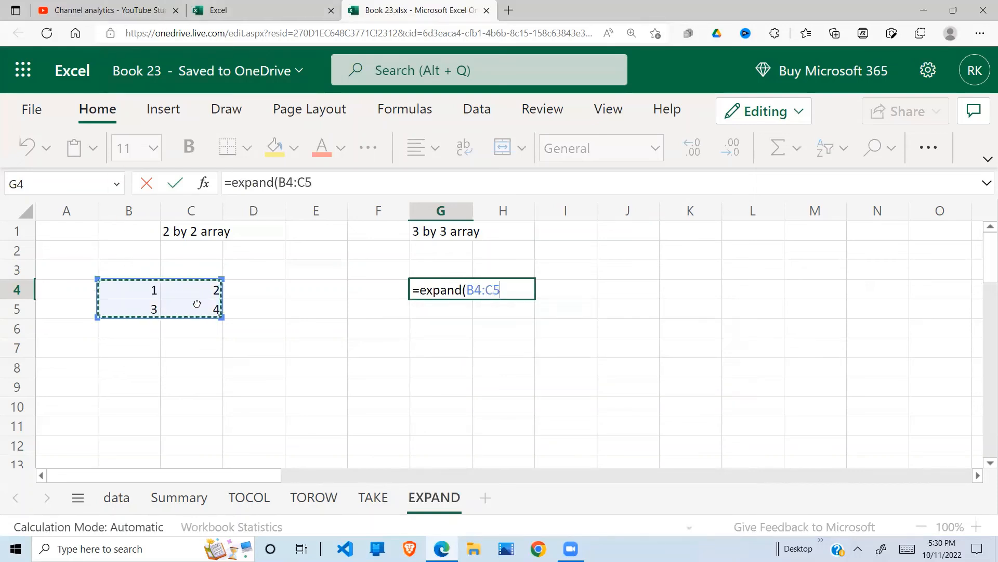
text(,)
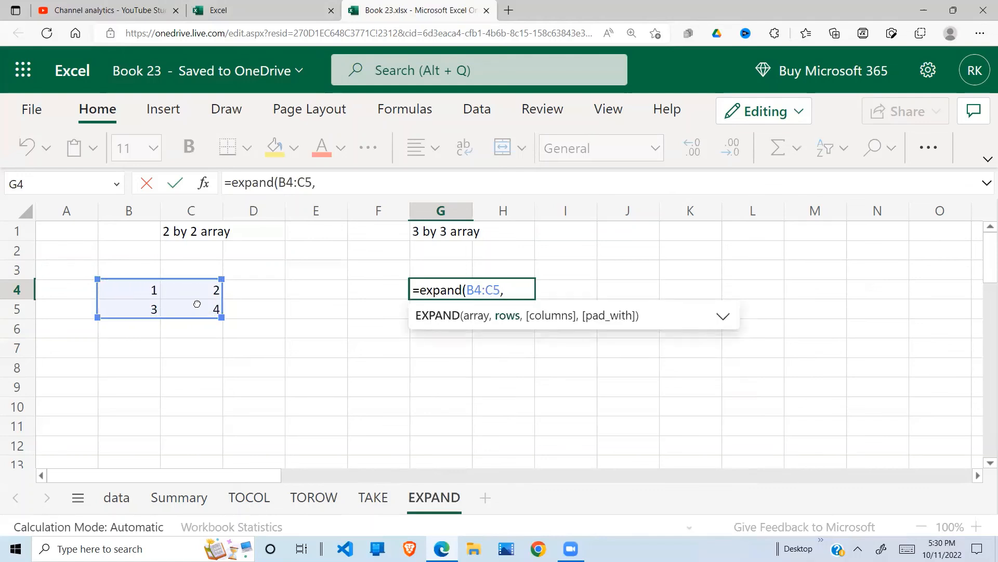
text(3,)
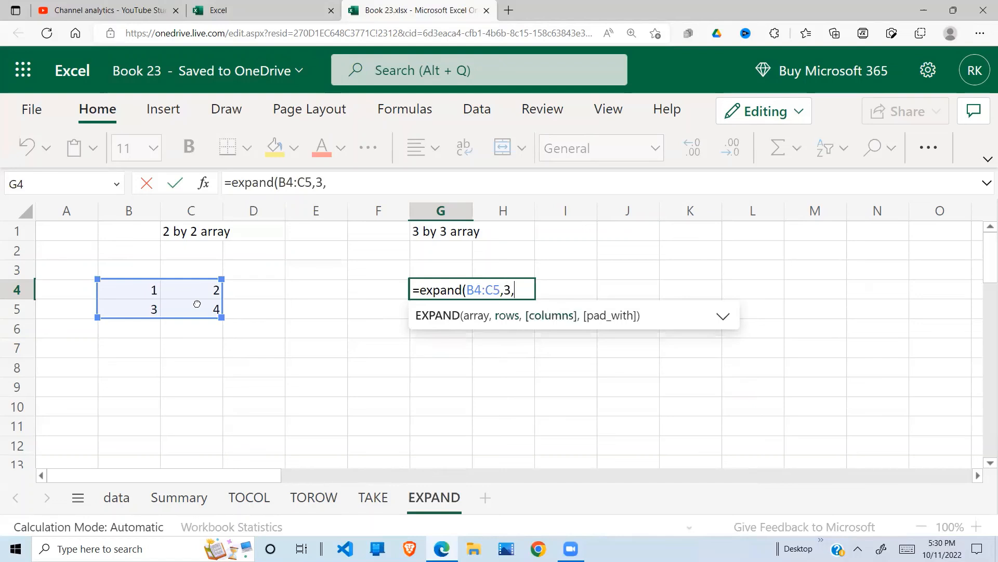
text(3))
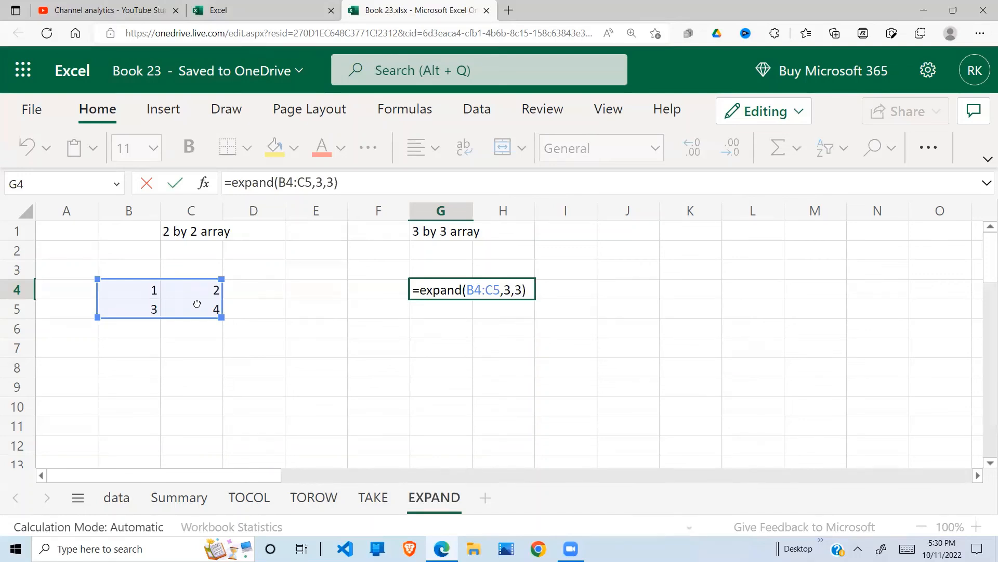
key(Return)
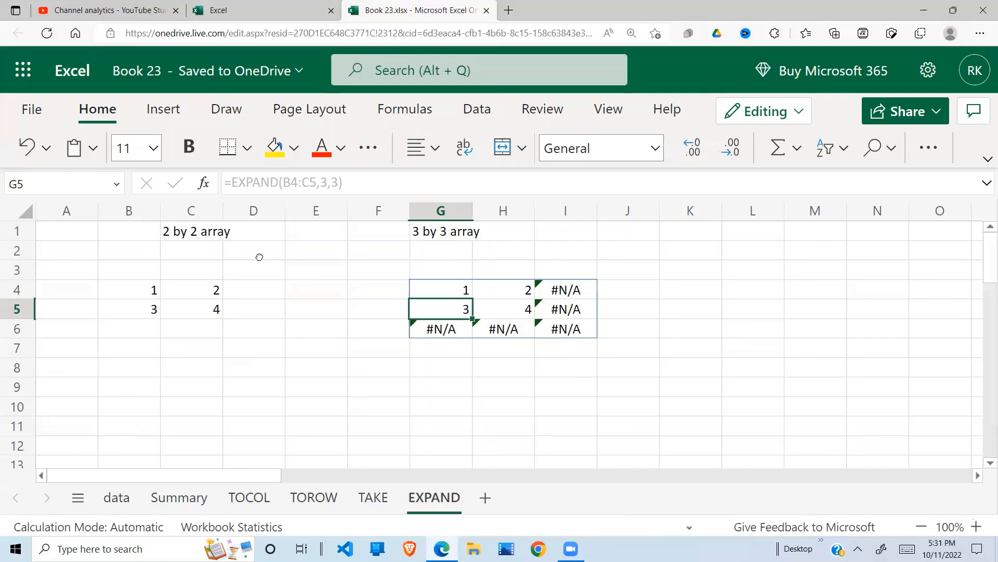
Add 0 as the pad_with argument of the EXPAND formula in G4, giving =EXPAND(B4:C5,3,3,0).
click(451, 292)
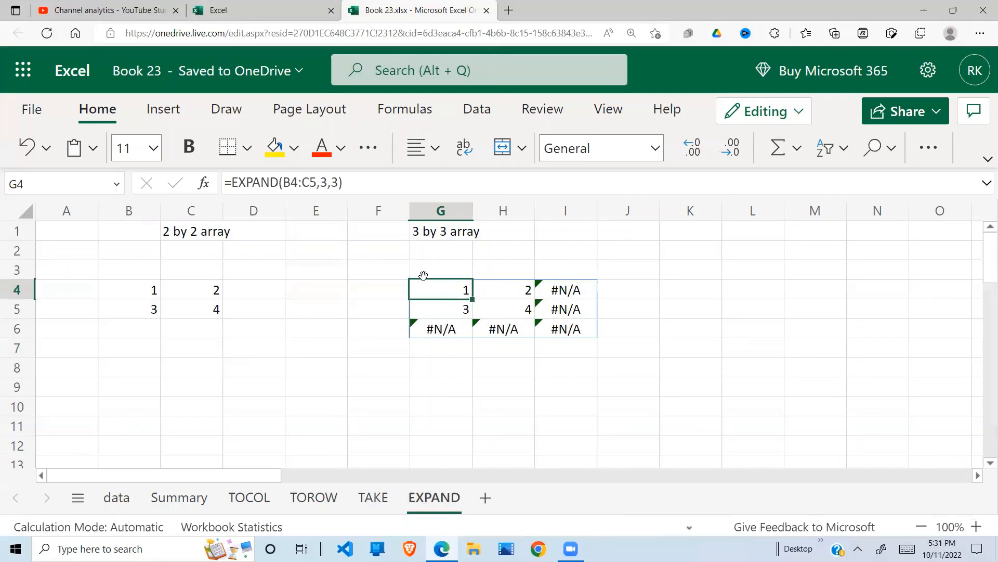
click(337, 183)
text(,)
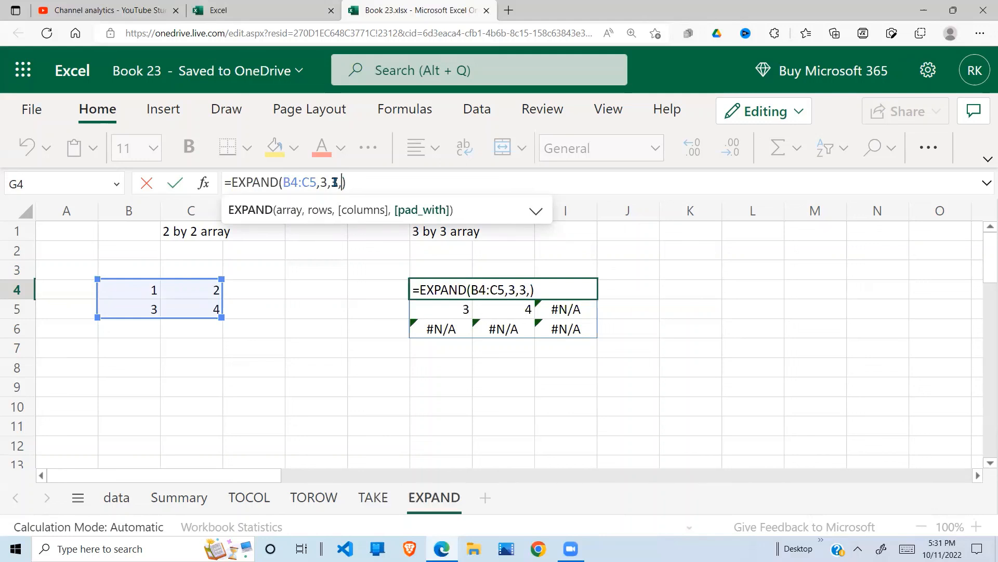
text(0)
key(Return)
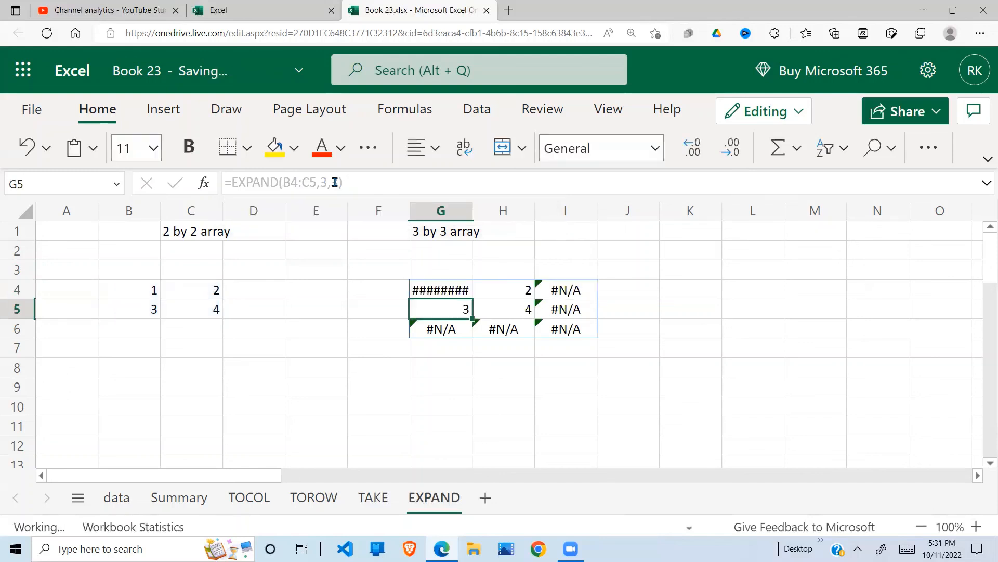